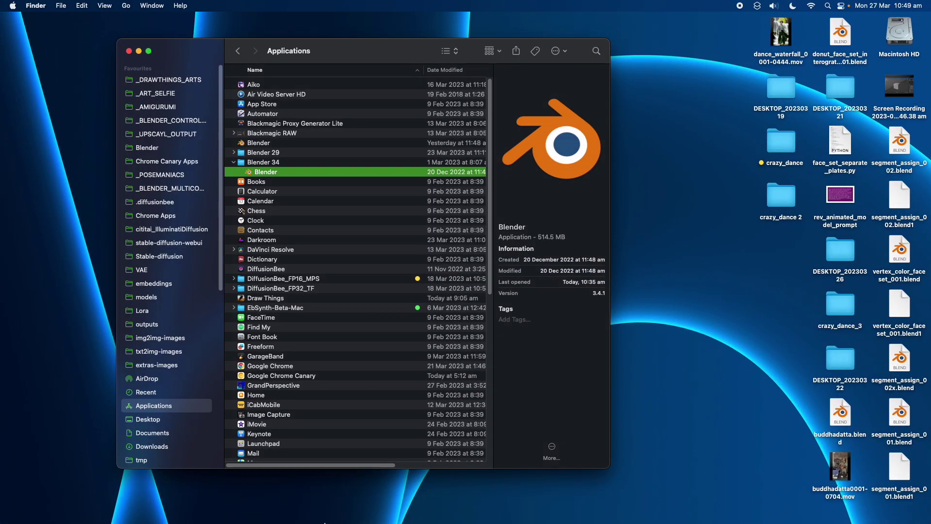
# Switch to the browser and examine the manual page for the Face Group Boundaries Node.
pyautogui.click(244, 508)
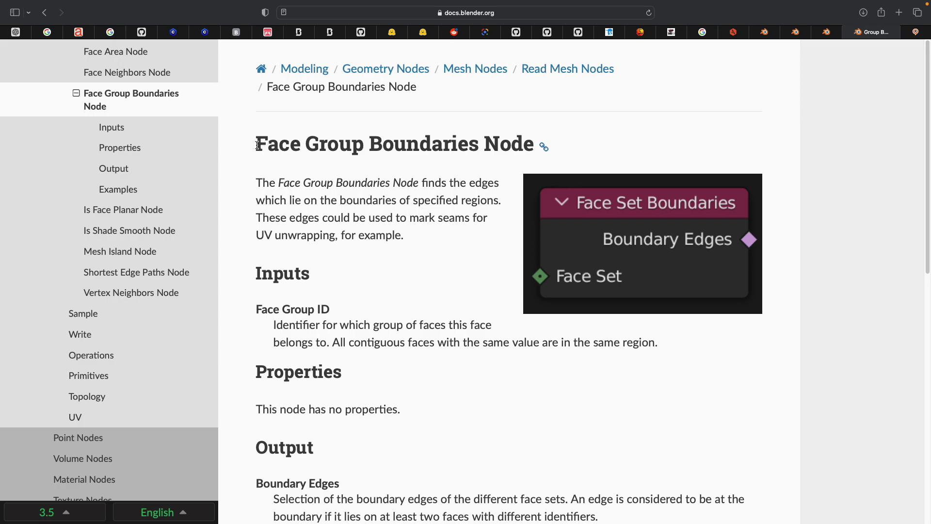
pyautogui.moveTo(272, 142); pyautogui.dragTo(527, 145)
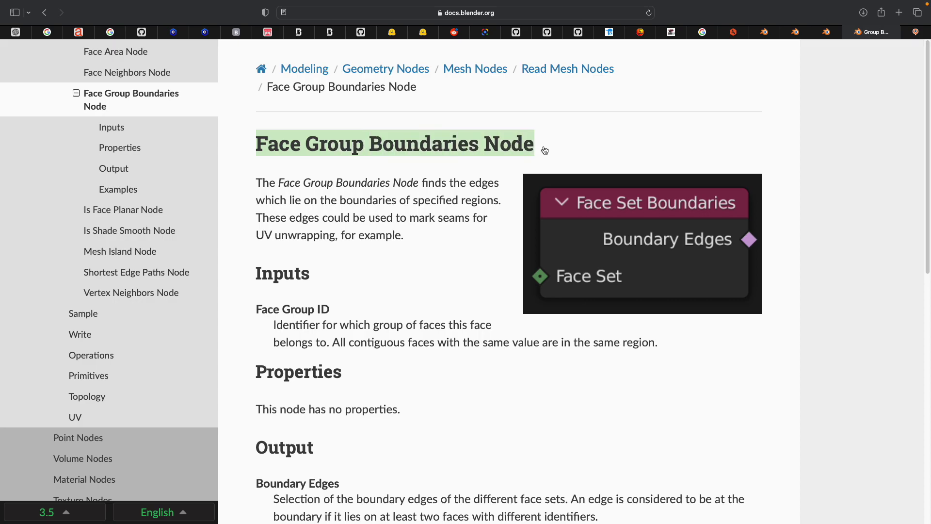
pyautogui.click(559, 126)
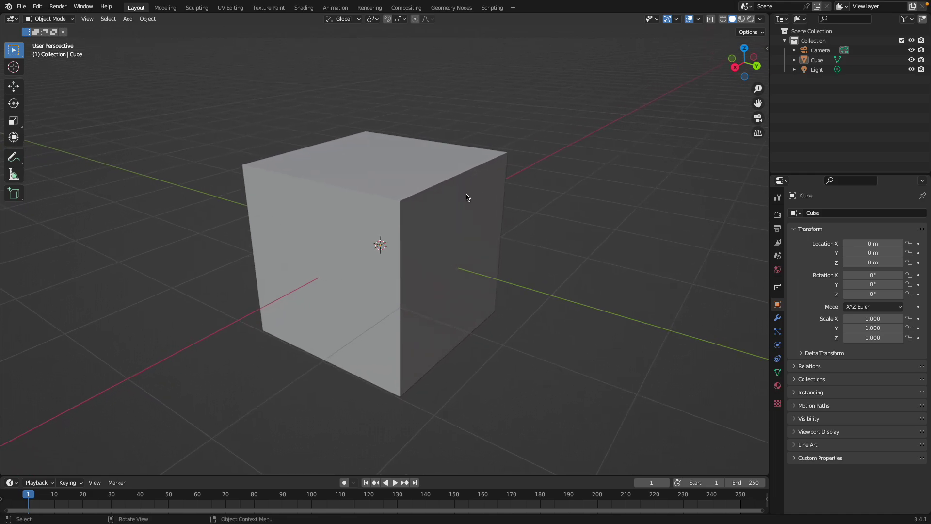
# In Blender, add a Subdivision Surface modifier to the cube and set its viewport levels to 5.
pyautogui.click(427, 199)
pyautogui.moveTo(426, 202); pyautogui.dragTo(423, 207, button='middle')
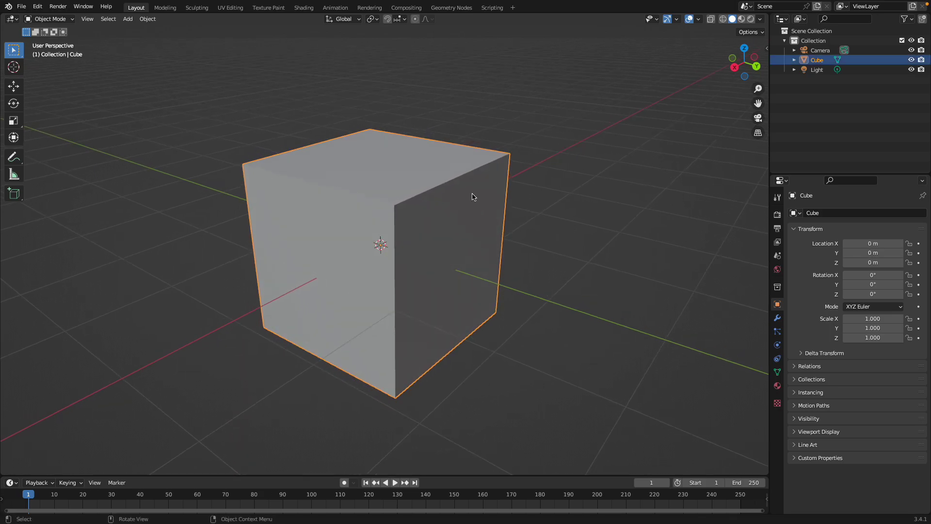
pyautogui.click(777, 318)
pyautogui.click(807, 213)
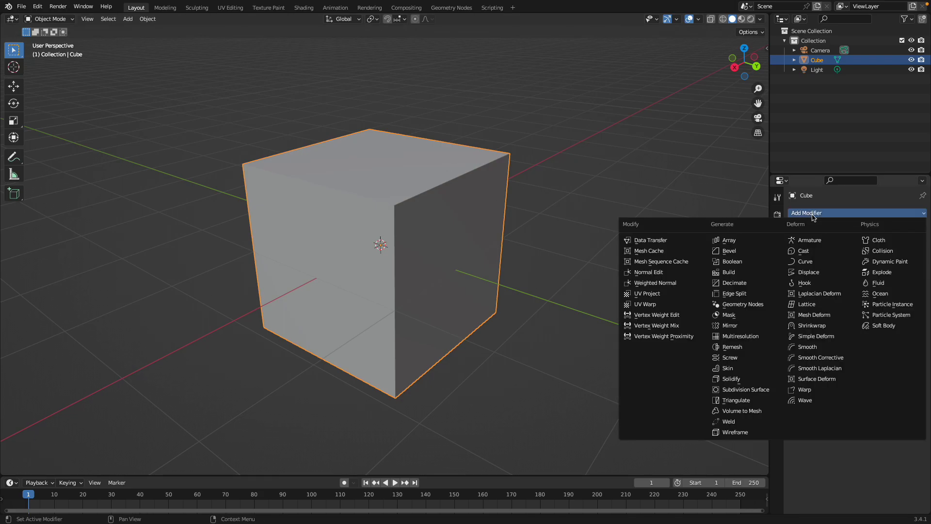
pyautogui.click(757, 390)
pyautogui.moveTo(887, 256); pyautogui.dragTo(910, 256)
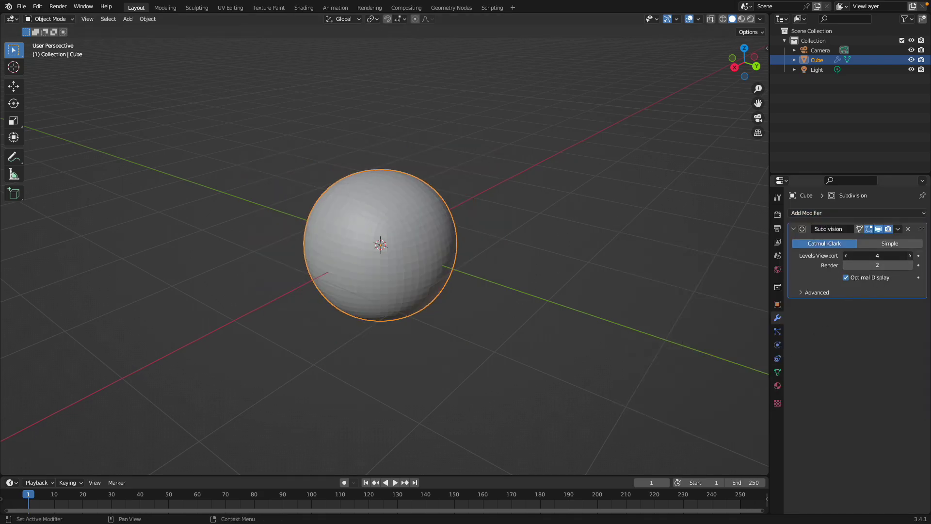
pyautogui.click(910, 255)
pyautogui.click(910, 255)
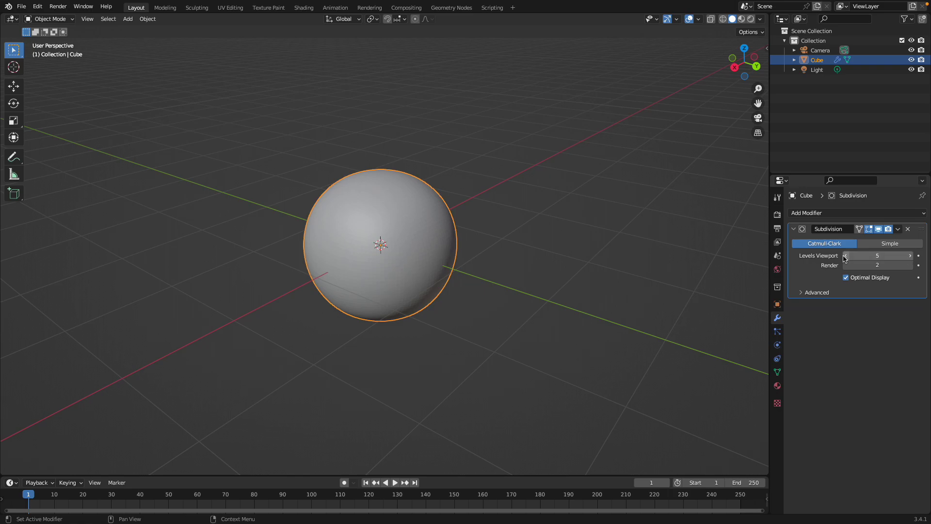
# Set the Subdivision modifier to Simple and apply it to the cube.
pyautogui.click(878, 244)
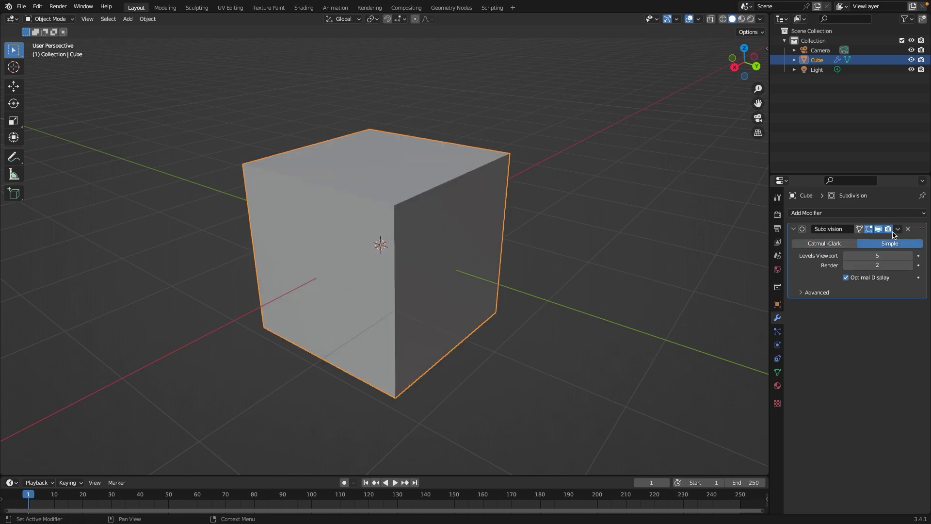
pyautogui.click(898, 229)
pyautogui.click(884, 241)
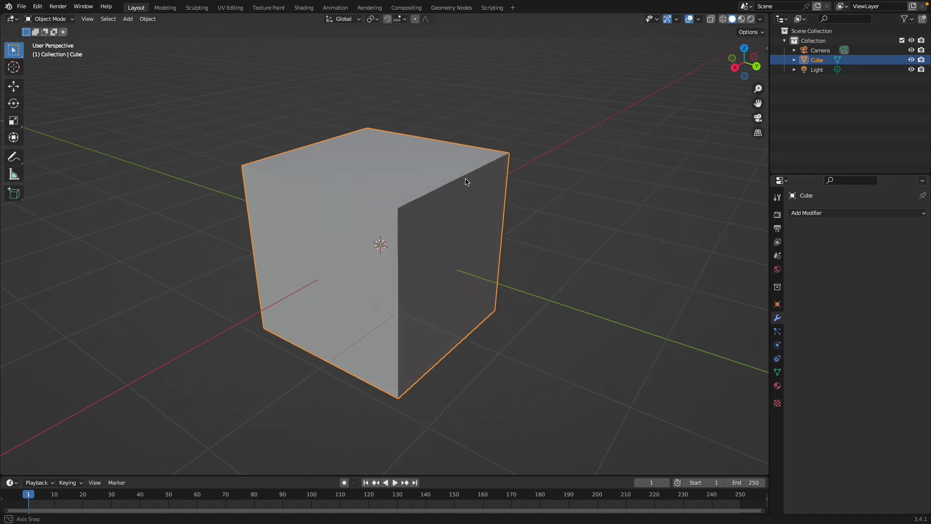
# Inspect the cube's subdivided mesh in Wireframe shading, then return the viewport to Solid shading.
pyautogui.press('z')
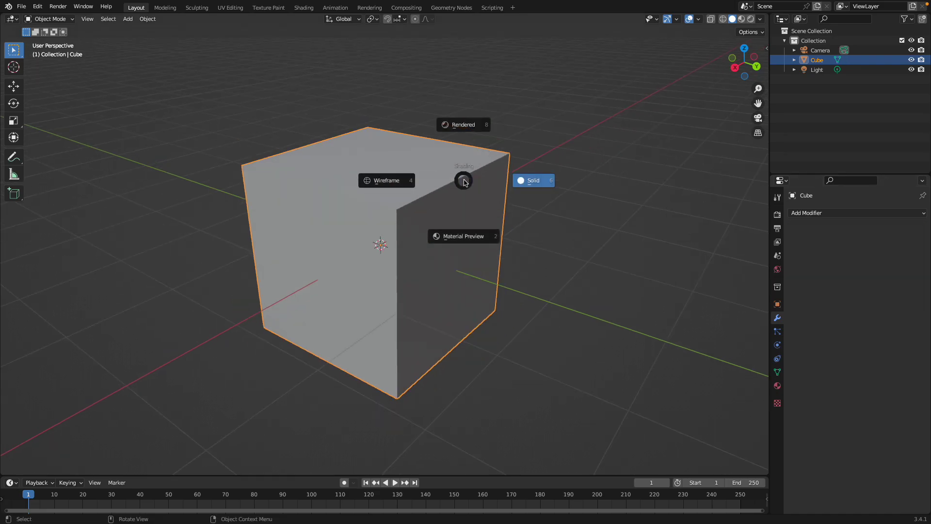
pyautogui.click(402, 184)
pyautogui.press('z')
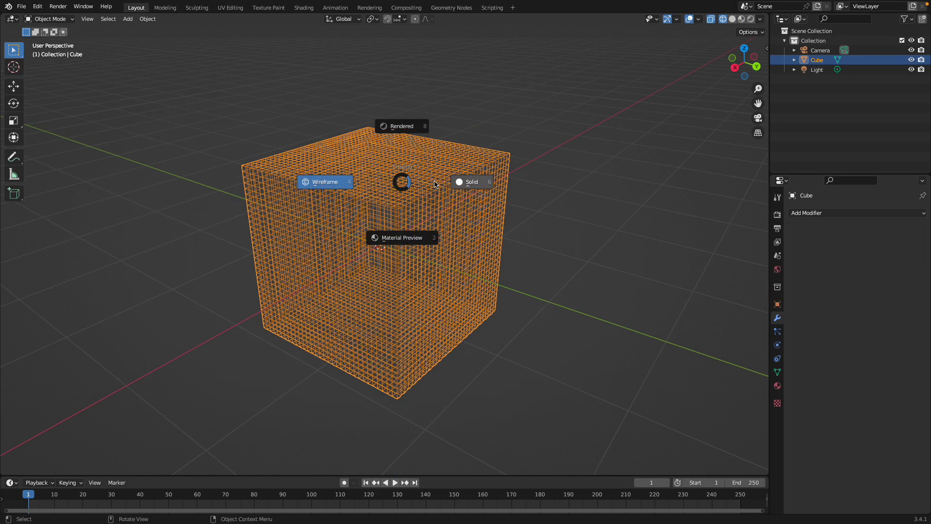
pyautogui.click(466, 183)
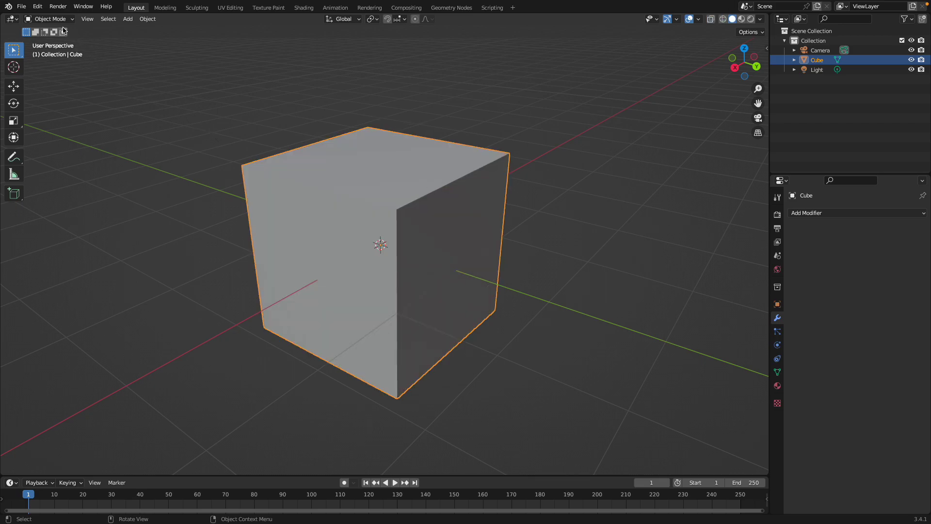
# Switch the cube from Object Mode to Sculpt Mode.
pyautogui.click(61, 20)
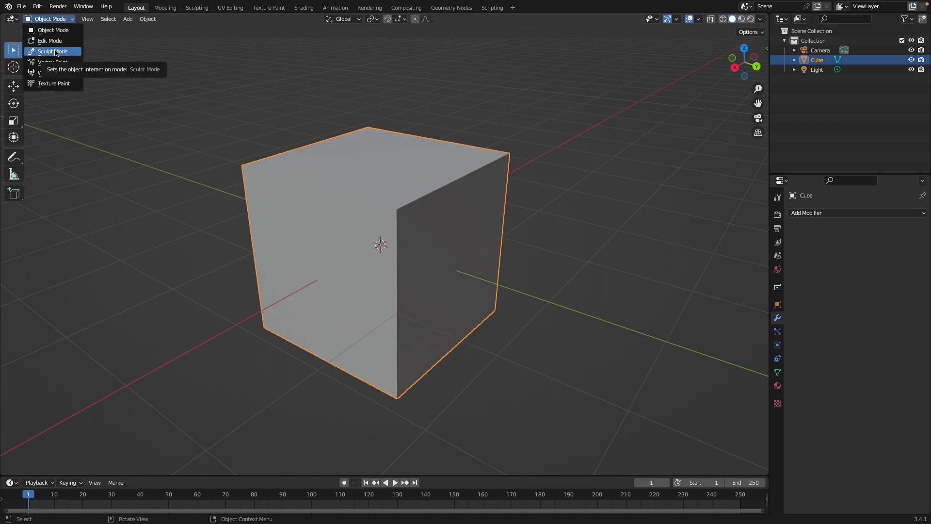
pyautogui.click(258, 130)
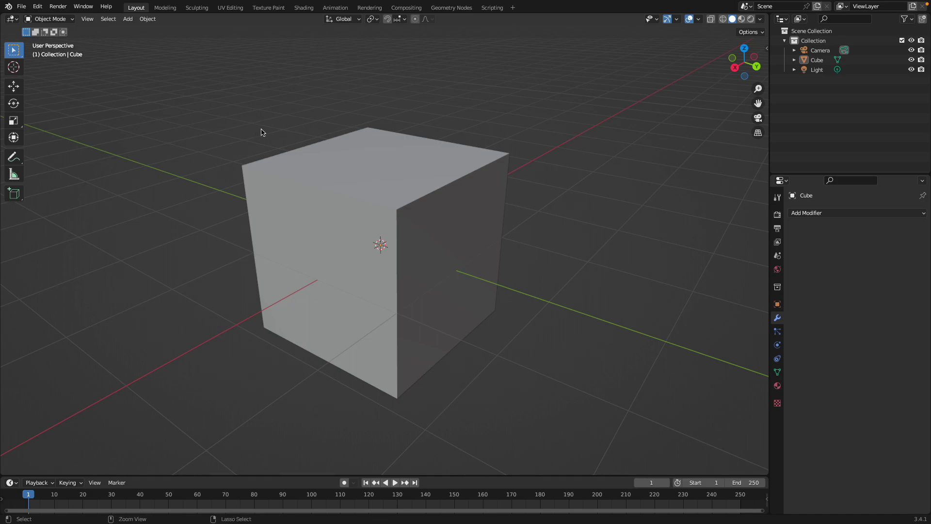
pyautogui.hotkey('ctrl', 'Tab')
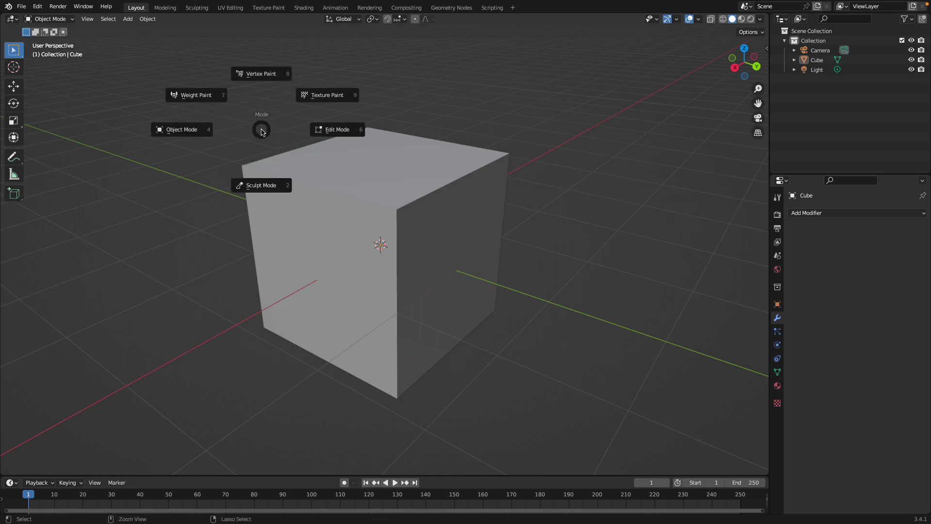
pyautogui.click(265, 193)
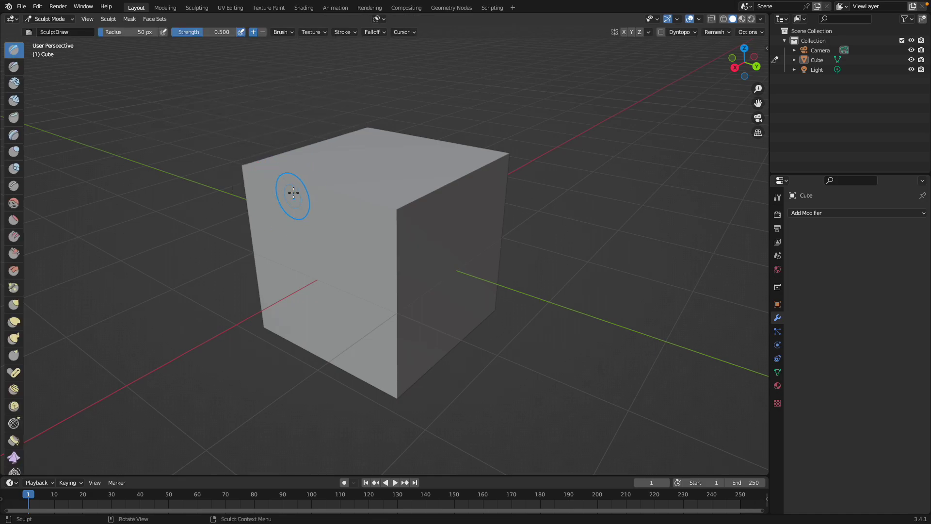
# Widen the sculpt brush list to show the tool names and choose the Draw Face Sets brush.
pyautogui.moveTo(24, 125); pyautogui.dragTo(109, 136)
pyautogui.scroll(-3, 70, 244)
pyautogui.scroll(-8, 73, 266)
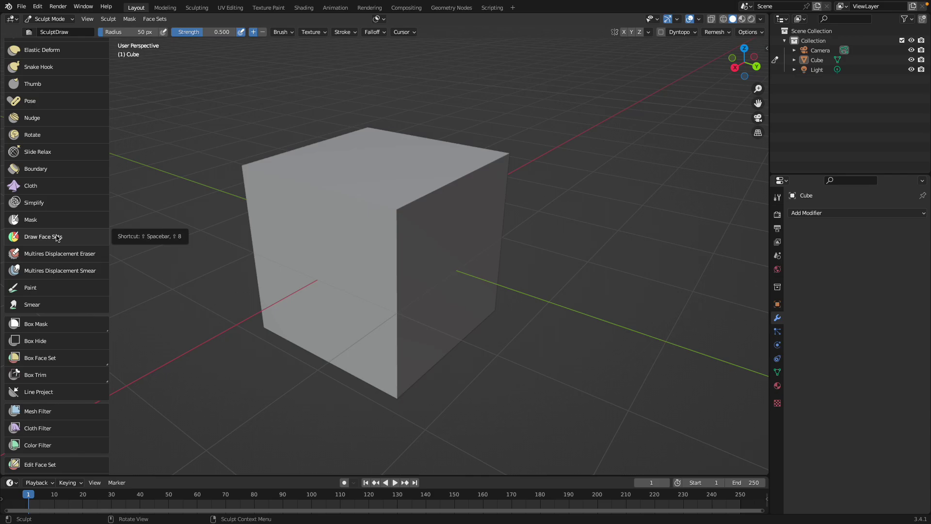
pyautogui.click(57, 238)
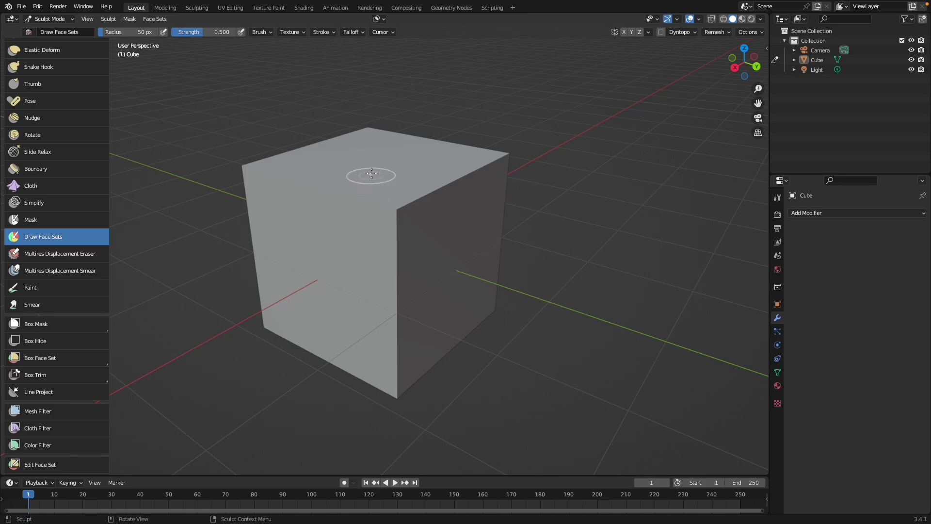
# Paint several separate face sets over the cube's nearest upper corner and down its two adjoining side faces.
pyautogui.moveTo(374, 171)
pyautogui.mouseDown()
pyautogui.moveTo(393, 281)
pyautogui.moveTo(395, 173)
pyautogui.moveTo(385, 165)
pyautogui.moveTo(340, 213)
pyautogui.moveTo(351, 229)
pyautogui.mouseUp()
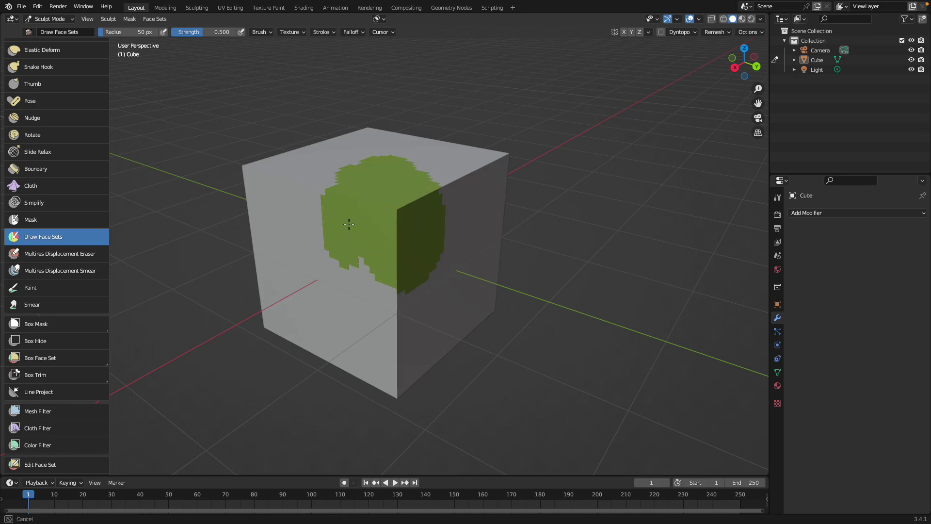
pyautogui.moveTo(333, 256); pyautogui.dragTo(354, 254, button='middle')
pyautogui.moveTo(339, 257)
pyautogui.mouseDown()
pyautogui.moveTo(325, 272)
pyautogui.moveTo(340, 316)
pyautogui.moveTo(335, 245)
pyautogui.moveTo(286, 286)
pyautogui.moveTo(330, 339)
pyautogui.moveTo(388, 310)
pyautogui.mouseUp()
pyautogui.moveTo(388, 310)
pyautogui.mouseDown(button='middle')
pyautogui.moveTo(371, 289)
pyautogui.moveTo(374, 310)
pyautogui.mouseUp(button='middle')
pyautogui.moveTo(373, 310)
pyautogui.mouseDown()
pyautogui.moveTo(378, 354)
pyautogui.moveTo(413, 265)
pyautogui.moveTo(432, 298)
pyautogui.moveTo(442, 291)
pyautogui.mouseUp()
pyautogui.moveTo(443, 291)
pyautogui.mouseDown(button='middle')
pyautogui.moveTo(366, 266)
pyautogui.moveTo(374, 270)
pyautogui.mouseUp(button='middle')
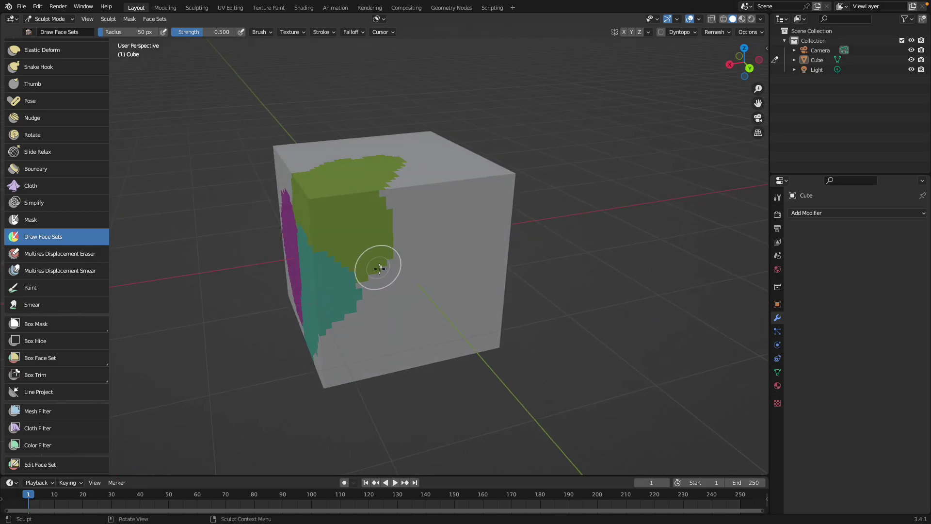
pyautogui.moveTo(391, 241)
pyautogui.mouseDown()
pyautogui.moveTo(375, 291)
pyautogui.moveTo(377, 238)
pyautogui.mouseUp()
pyautogui.moveTo(377, 239); pyautogui.dragTo(385, 275, button='middle')
pyautogui.moveTo(399, 254)
pyautogui.mouseDown()
pyautogui.moveTo(404, 231)
pyautogui.moveTo(412, 286)
pyautogui.mouseUp()
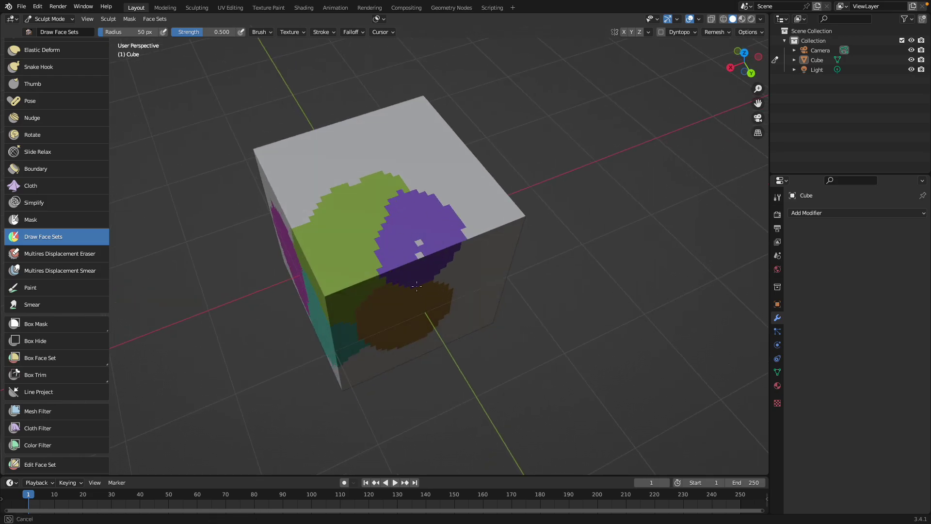
# Paint more separate face sets across the rest of the cube's top face and over its upper edges and corners.
pyautogui.moveTo(405, 236); pyautogui.dragTo(374, 218, button='middle')
pyautogui.moveTo(374, 218)
pyautogui.mouseDown()
pyautogui.moveTo(339, 204)
pyautogui.moveTo(320, 228)
pyautogui.moveTo(339, 243)
pyautogui.mouseUp()
pyautogui.moveTo(339, 243)
pyautogui.mouseDown(button='middle')
pyautogui.moveTo(371, 236)
pyautogui.moveTo(328, 193)
pyautogui.mouseUp(button='middle')
pyautogui.moveTo(329, 193)
pyautogui.mouseDown()
pyautogui.moveTo(369, 228)
pyautogui.moveTo(315, 233)
pyautogui.moveTo(320, 268)
pyautogui.mouseUp()
pyautogui.moveTo(320, 268); pyautogui.dragTo(370, 243, button='middle')
pyautogui.moveTo(370, 243)
pyautogui.mouseDown()
pyautogui.moveTo(350, 247)
pyautogui.moveTo(357, 255)
pyautogui.moveTo(328, 250)
pyautogui.moveTo(333, 281)
pyautogui.mouseUp()
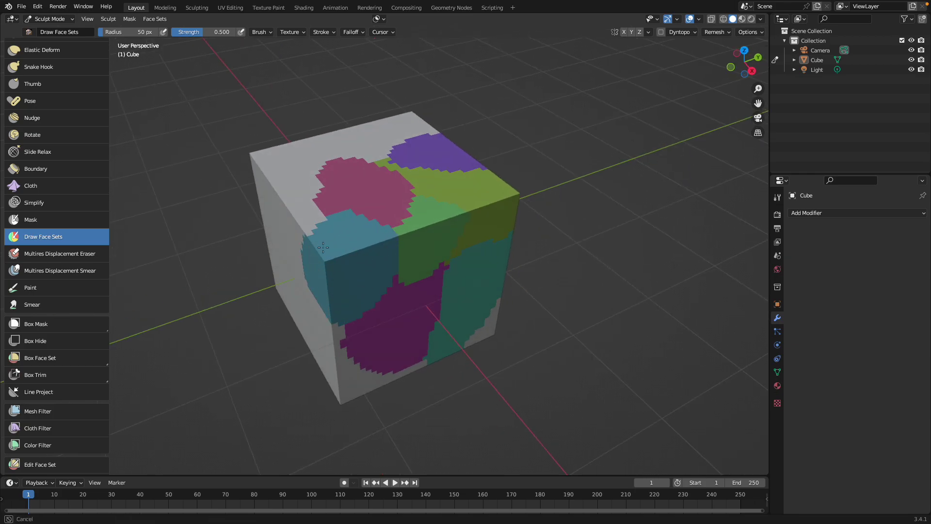
pyautogui.moveTo(349, 266)
pyautogui.mouseDown(button='middle')
pyautogui.moveTo(408, 214)
pyautogui.moveTo(401, 262)
pyautogui.mouseUp(button='middle')
pyautogui.moveTo(401, 262)
pyautogui.mouseDown()
pyautogui.moveTo(418, 277)
pyautogui.moveTo(375, 244)
pyautogui.moveTo(311, 239)
pyautogui.moveTo(366, 329)
pyautogui.moveTo(410, 281)
pyautogui.moveTo(338, 301)
pyautogui.moveTo(426, 286)
pyautogui.moveTo(385, 281)
pyautogui.mouseUp()
pyautogui.moveTo(385, 280)
pyautogui.mouseDown(button='middle')
pyautogui.moveTo(399, 286)
pyautogui.moveTo(446, 260)
pyautogui.mouseUp(button='middle')
pyautogui.moveTo(447, 260)
pyautogui.mouseDown()
pyautogui.moveTo(369, 213)
pyautogui.moveTo(320, 245)
pyautogui.moveTo(438, 311)
pyautogui.moveTo(359, 235)
pyautogui.moveTo(429, 292)
pyautogui.mouseUp()
pyautogui.moveTo(376, 246); pyautogui.dragTo(415, 301)
pyautogui.moveTo(416, 301); pyautogui.dragTo(430, 256, button='middle')
pyautogui.moveTo(431, 256)
pyautogui.mouseDown()
pyautogui.moveTo(383, 359)
pyautogui.moveTo(411, 352)
pyautogui.moveTo(404, 276)
pyautogui.mouseUp()
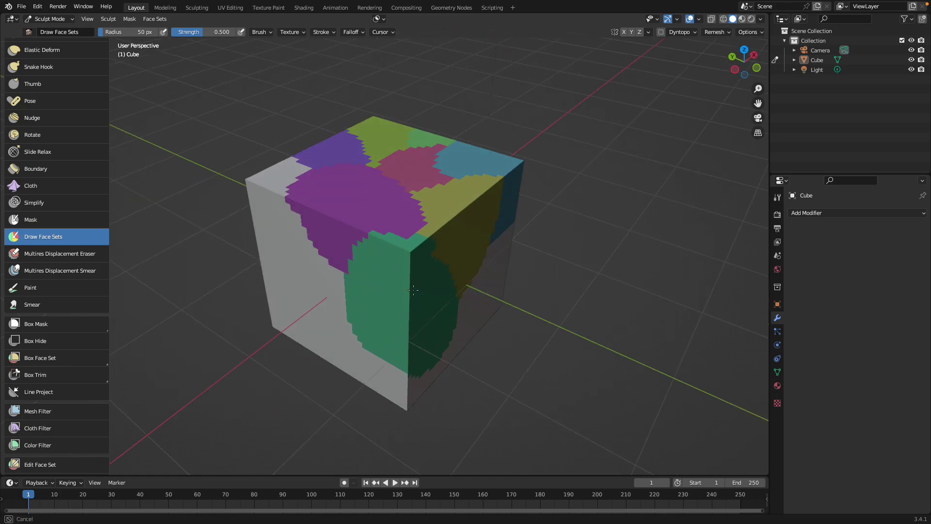
# Paint face sets over the two unpainted neighbouring side faces and cover the gap at their shared upper corner.
pyautogui.moveTo(362, 314); pyautogui.dragTo(414, 295, button='middle')
pyautogui.moveTo(414, 295)
pyautogui.mouseDown()
pyautogui.moveTo(339, 339)
pyautogui.moveTo(364, 300)
pyautogui.moveTo(349, 314)
pyautogui.mouseUp()
pyautogui.moveTo(349, 313); pyautogui.dragTo(431, 305, button='middle')
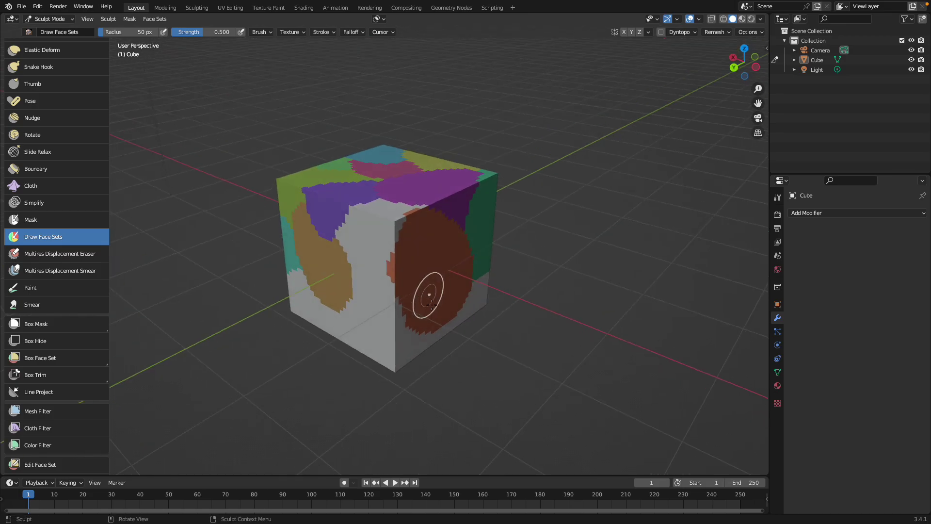
pyautogui.scroll(-2, 431, 304)
pyautogui.moveTo(374, 291)
pyautogui.mouseDown()
pyautogui.moveTo(320, 291)
pyautogui.moveTo(294, 278)
pyautogui.mouseUp()
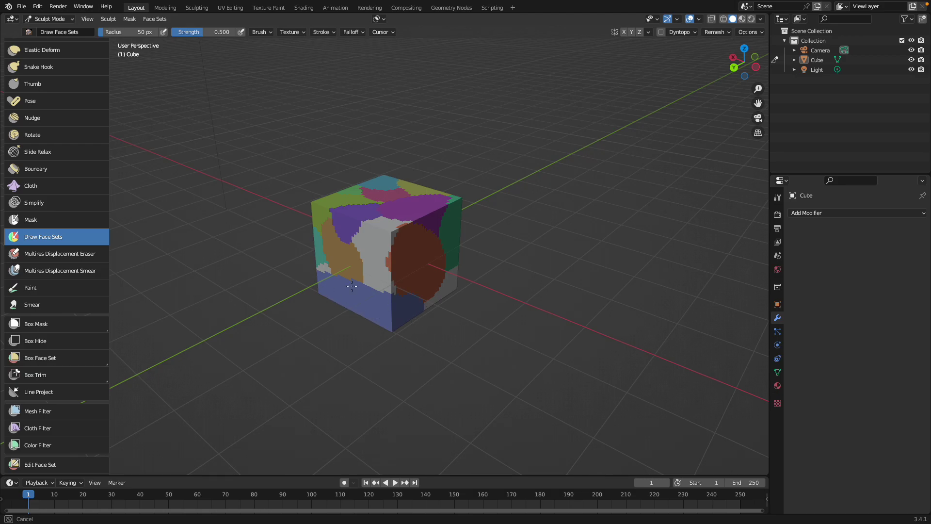
pyautogui.moveTo(365, 291); pyautogui.dragTo(421, 309)
pyautogui.moveTo(347, 266)
pyautogui.mouseDown()
pyautogui.moveTo(337, 263)
pyautogui.moveTo(356, 274)
pyautogui.mouseUp()
pyautogui.moveTo(363, 276); pyautogui.dragTo(356, 280, button='middle')
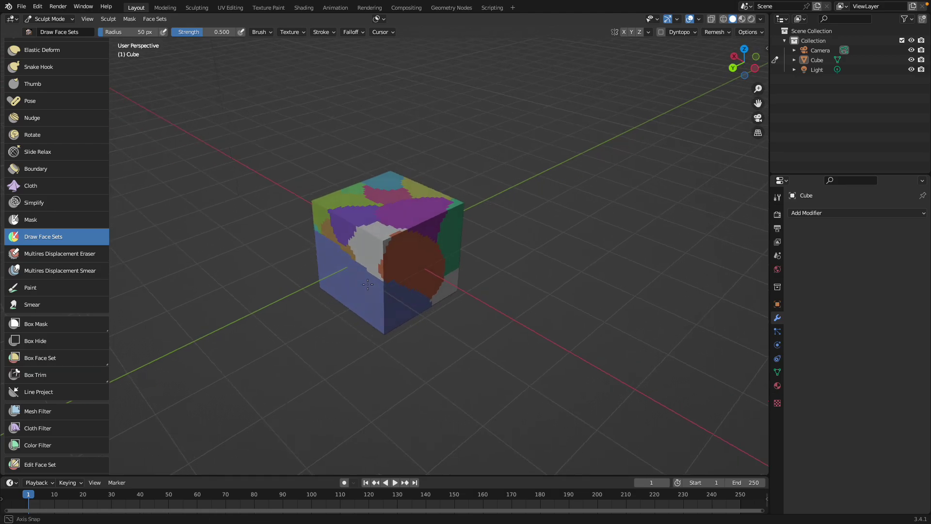
pyautogui.scroll(1, 362, 282)
pyautogui.moveTo(363, 239)
pyautogui.mouseDown()
pyautogui.moveTo(373, 282)
pyautogui.moveTo(398, 215)
pyautogui.mouseUp()
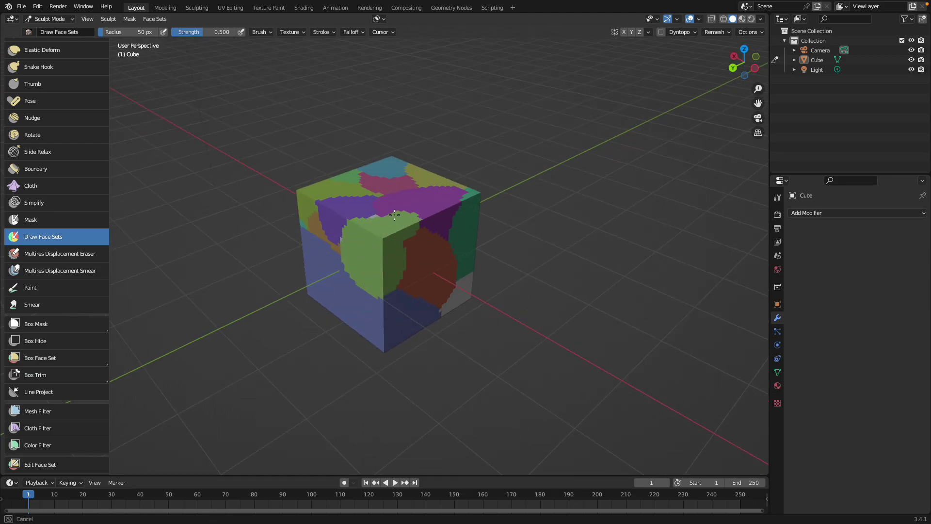
# Paint separate face sets over the remaining uncoloured areas along the lower parts and underside of the cube.
pyautogui.moveTo(379, 214); pyautogui.dragTo(369, 304, button='middle')
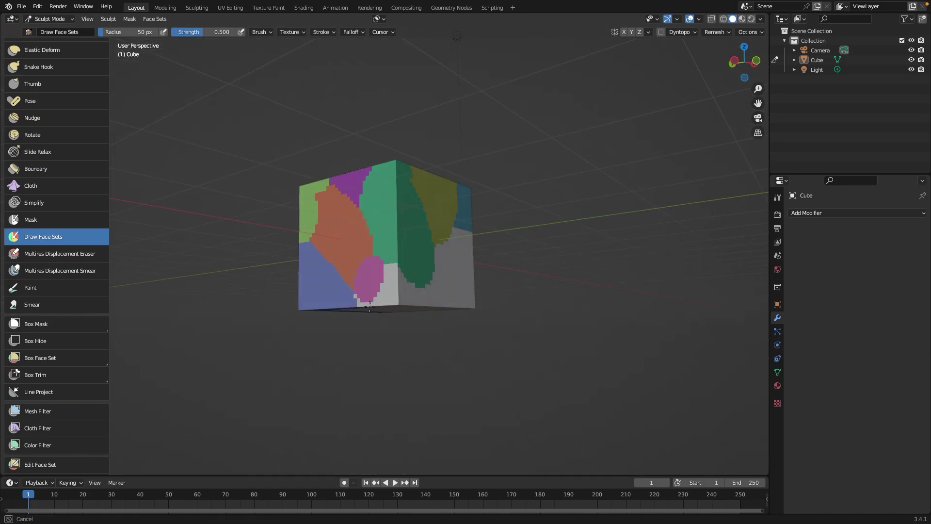
pyautogui.moveTo(377, 270); pyautogui.dragTo(364, 250, button='middle')
pyautogui.moveTo(363, 249)
pyautogui.mouseDown()
pyautogui.moveTo(374, 260)
pyautogui.moveTo(366, 305)
pyautogui.moveTo(403, 304)
pyautogui.mouseUp()
pyautogui.moveTo(404, 305); pyautogui.dragTo(381, 252, button='middle')
pyautogui.moveTo(380, 252); pyautogui.dragTo(418, 280)
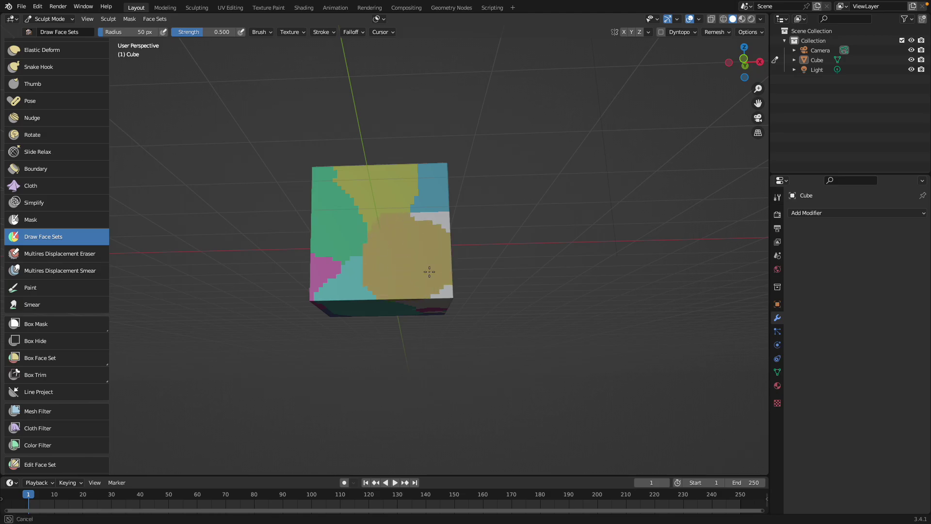
pyautogui.moveTo(413, 230); pyautogui.dragTo(389, 260, button='middle')
pyautogui.moveTo(388, 260)
pyautogui.mouseDown()
pyautogui.moveTo(405, 270)
pyautogui.moveTo(369, 286)
pyautogui.mouseUp()
pyautogui.moveTo(432, 288); pyautogui.dragTo(391, 272, button='middle')
pyautogui.moveTo(391, 272); pyautogui.dragTo(368, 277)
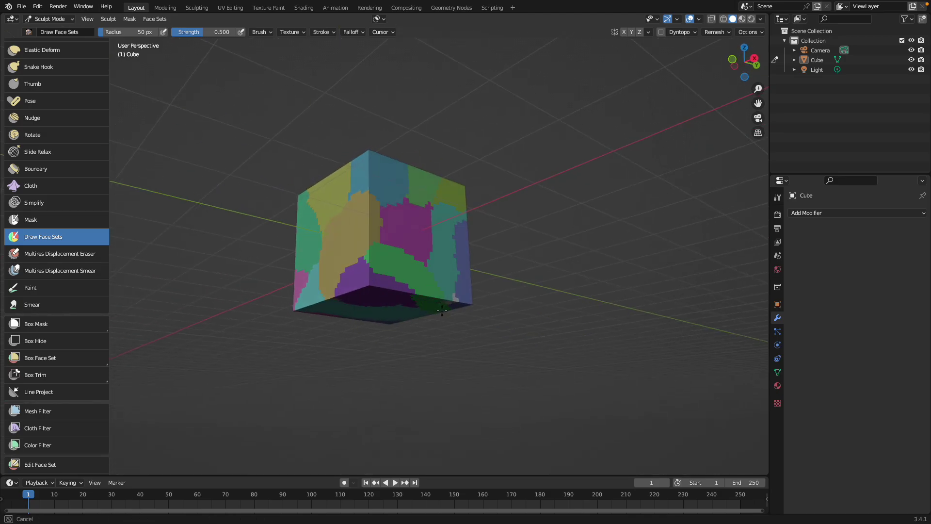
pyautogui.moveTo(368, 276); pyautogui.dragTo(422, 279, button='middle')
pyautogui.moveTo(422, 279); pyautogui.dragTo(418, 273)
pyautogui.moveTo(418, 273)
pyautogui.mouseDown(button='middle')
pyautogui.moveTo(422, 291)
pyautogui.moveTo(391, 270)
pyautogui.moveTo(423, 274)
pyautogui.mouseUp(button='middle')
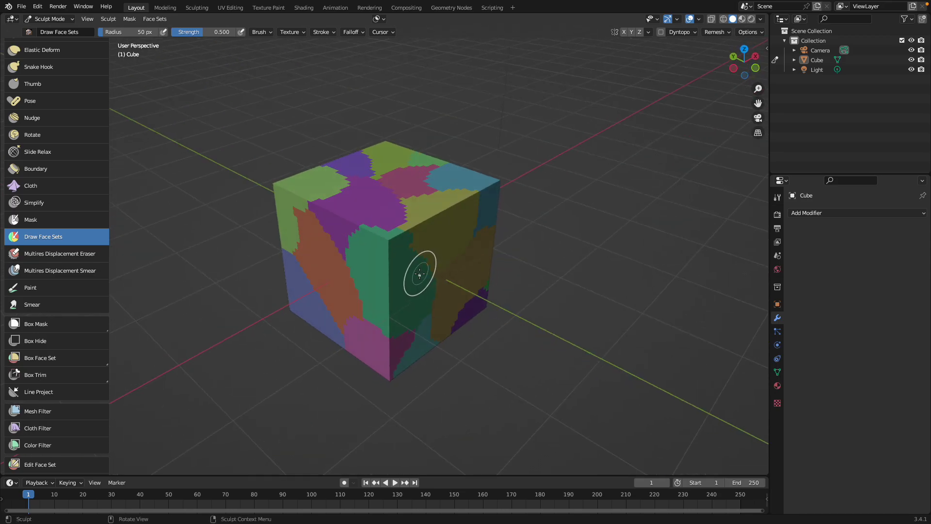
# Paint a branching face set across the existing face sets on one side face of the cube.
pyautogui.scroll(2, 417, 272)
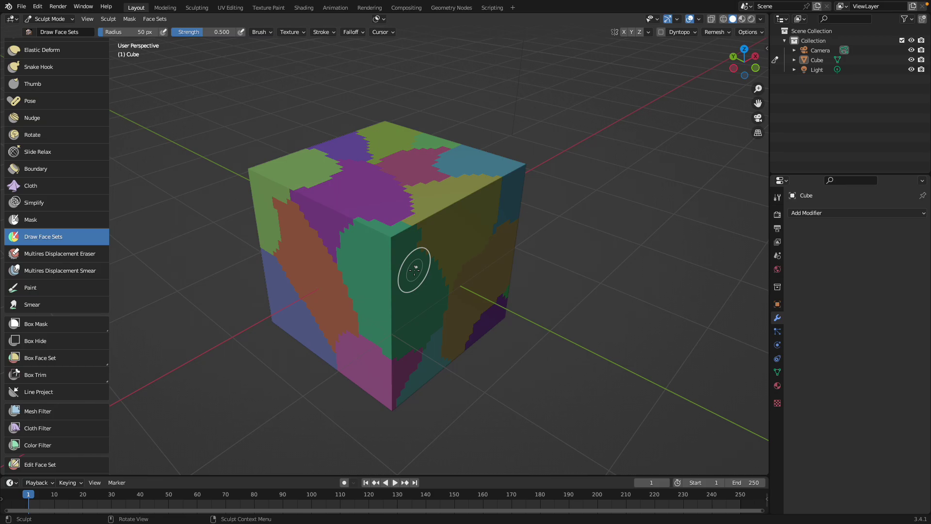
pyautogui.moveTo(414, 270); pyautogui.dragTo(415, 253, button='middle')
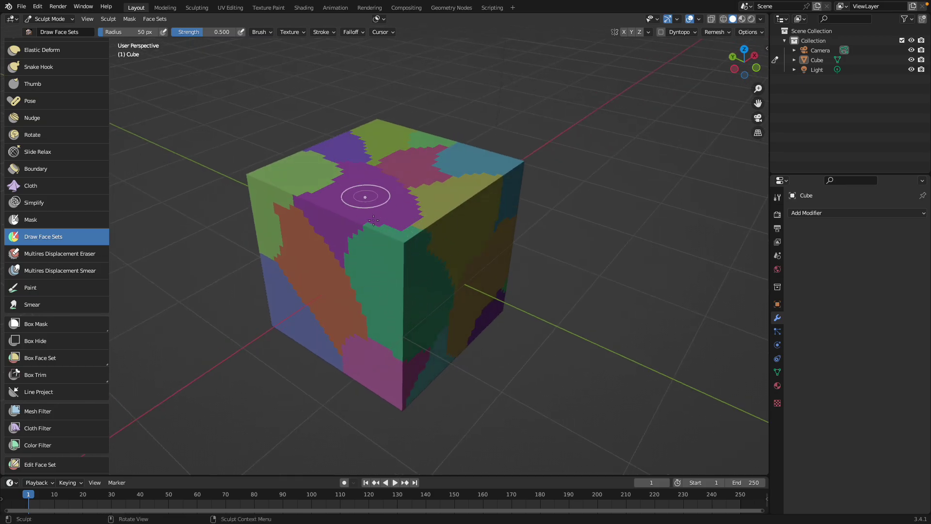
pyautogui.moveTo(430, 223); pyautogui.dragTo(370, 217, button='middle')
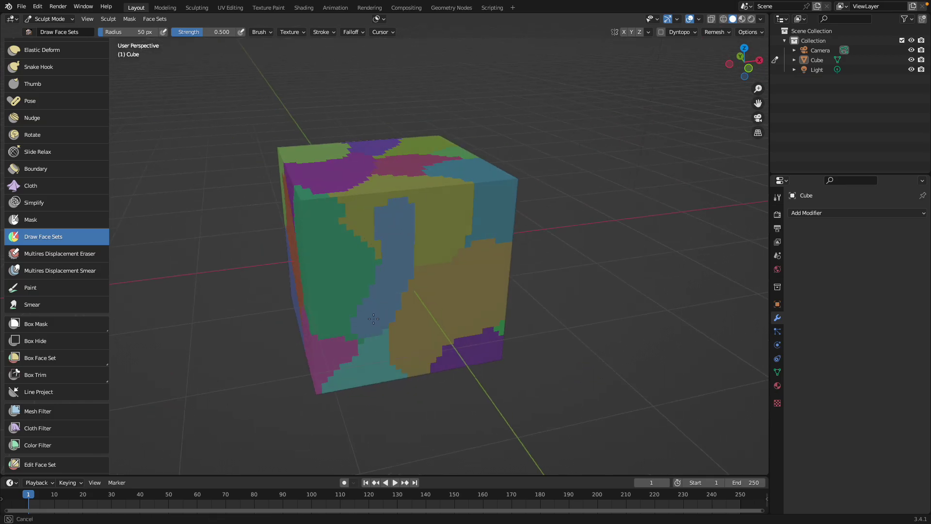
pyautogui.moveTo(378, 299); pyautogui.dragTo(402, 290, button='middle')
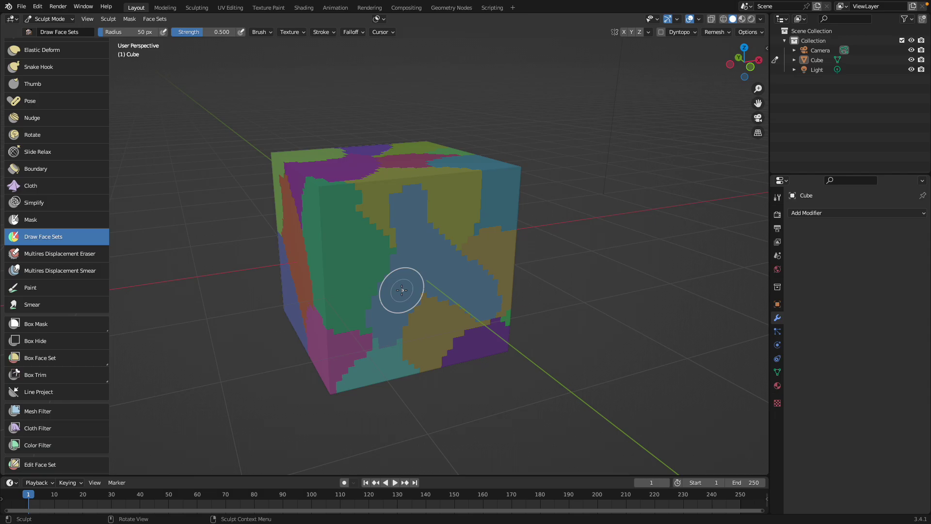
# Smooth the jagged face set borders on the side face with the orange set and along the adjoining edges.
pyautogui.moveTo(407, 286); pyautogui.dragTo(441, 264, button='middle')
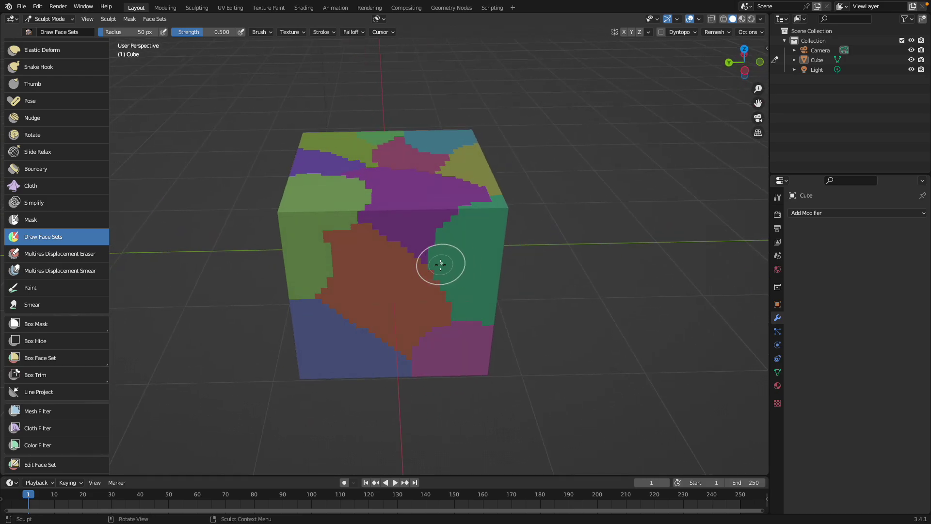
pyautogui.moveTo(436, 265)
pyautogui.keyDown('shift'); pyautogui.mouseDown()
pyautogui.moveTo(374, 218)
pyautogui.moveTo(427, 278)
pyautogui.mouseUp(); pyautogui.keyUp('shift')
pyautogui.scroll(-5, 397, 284)
pyautogui.moveTo(381, 278); pyautogui.dragTo(422, 265, button='middle')
pyautogui.keyDown('shift'); pyautogui.moveTo(423, 265); pyautogui.dragTo(378, 226); pyautogui.keyUp('shift')
pyautogui.moveTo(373, 210); pyautogui.dragTo(468, 208, button='middle')
# Smooth the remaining jagged face set borders on the cube's underside, top and neighbouring side faces.
pyautogui.scroll(3, 413, 230)
pyautogui.moveTo(389, 247)
pyautogui.mouseDown(button='middle')
pyautogui.moveTo(397, 260)
pyautogui.moveTo(373, 263)
pyautogui.moveTo(377, 237)
pyautogui.mouseUp(button='middle')
pyautogui.moveTo(407, 277); pyautogui.dragTo(360, 348, button='middle')
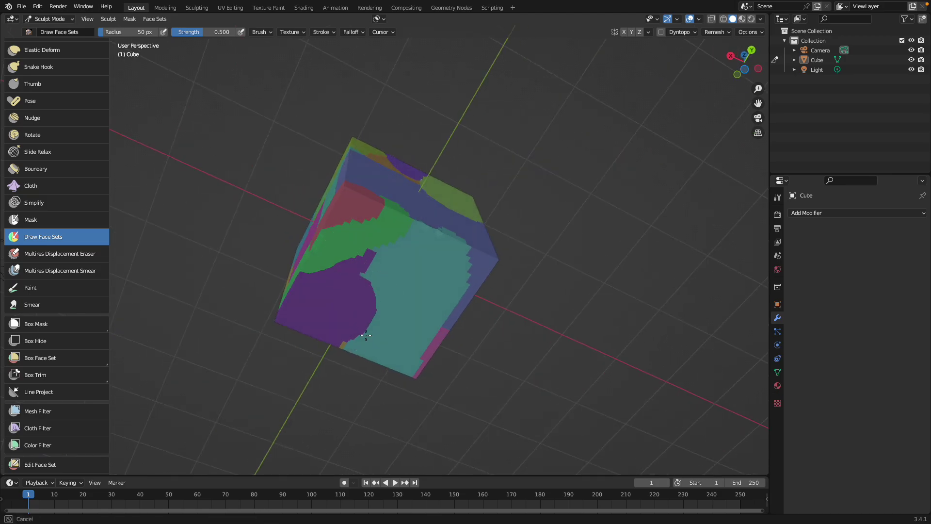
pyautogui.moveTo(394, 274)
pyautogui.mouseDown(button='middle')
pyautogui.moveTo(353, 275)
pyautogui.moveTo(395, 264)
pyautogui.mouseUp(button='middle')
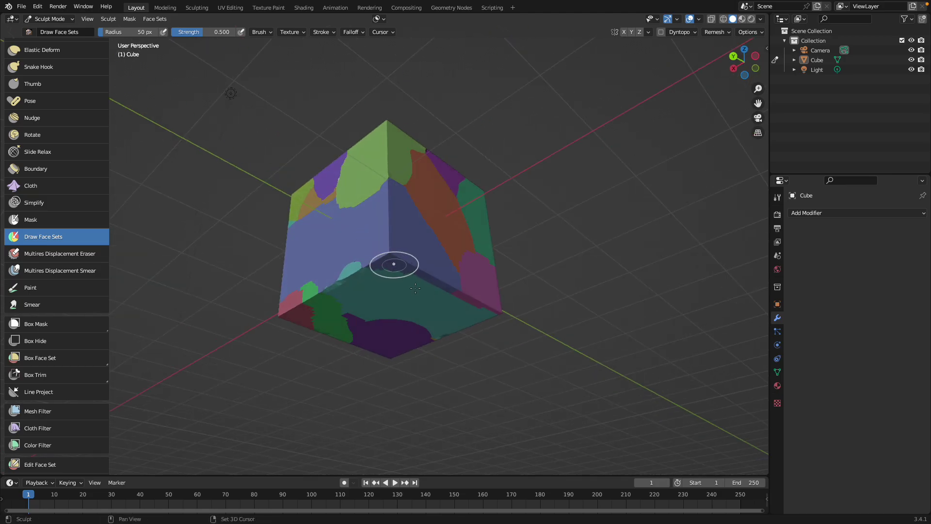
pyautogui.moveTo(332, 280); pyautogui.dragTo(386, 295, button='middle')
pyautogui.moveTo(422, 260); pyautogui.dragTo(394, 249, button='middle')
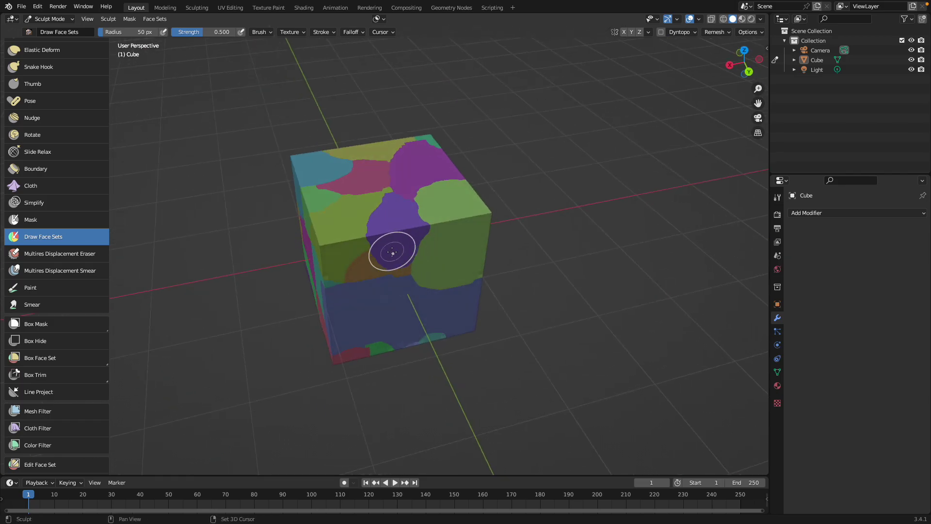
# Paint further face sets over the lower corner and the middle of the side face with the magenta set.
pyautogui.moveTo(356, 279); pyautogui.dragTo(435, 259, button='middle')
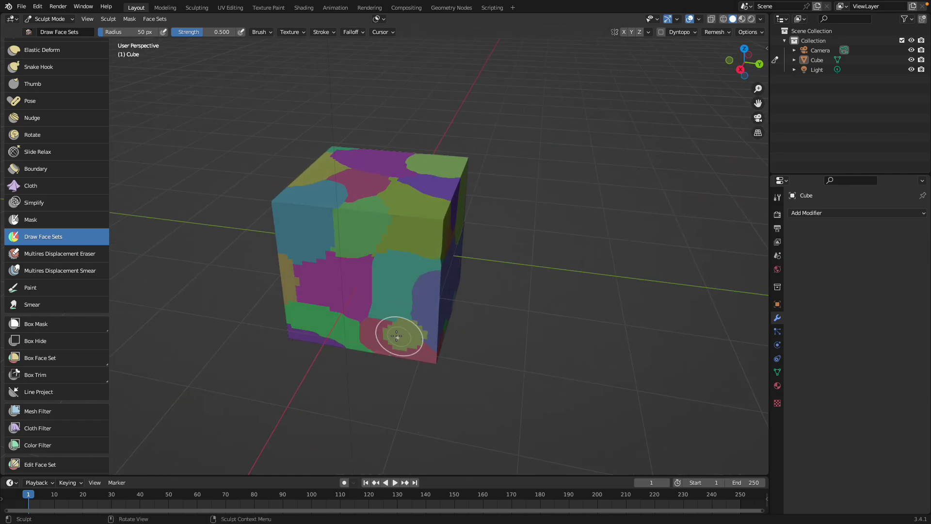
pyautogui.moveTo(400, 332); pyautogui.dragTo(424, 298, button='middle')
pyautogui.moveTo(423, 300)
pyautogui.mouseDown()
pyautogui.moveTo(425, 321)
pyautogui.moveTo(391, 267)
pyautogui.moveTo(395, 245)
pyautogui.moveTo(413, 249)
pyautogui.mouseUp()
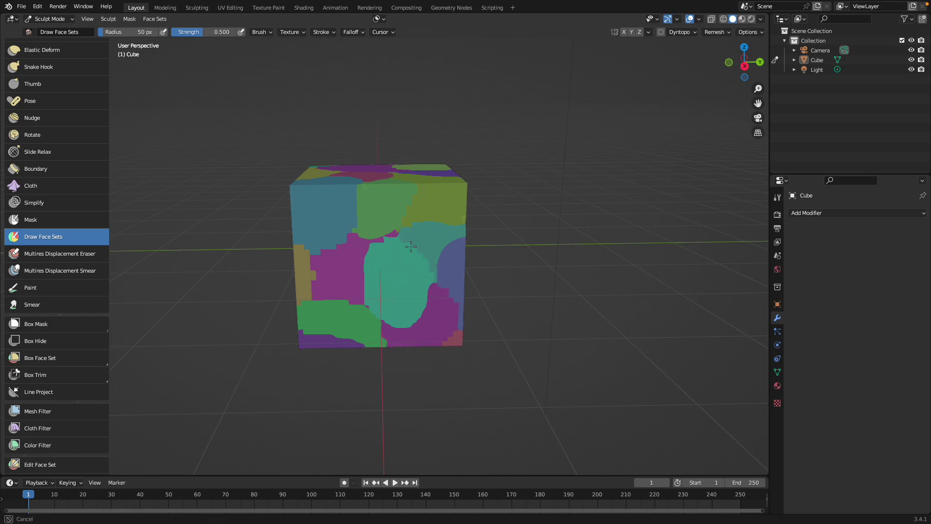
# Smooth the borders of the branching blue face set and the sets around it on its side face.
pyautogui.moveTo(400, 329); pyautogui.dragTo(415, 301, button='middle')
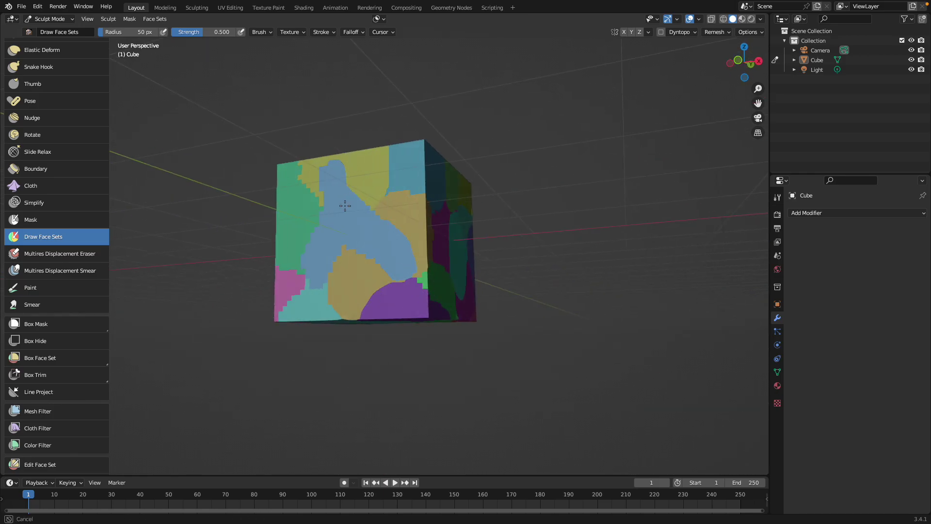
pyautogui.moveTo(348, 206); pyautogui.dragTo(395, 208, button='middle')
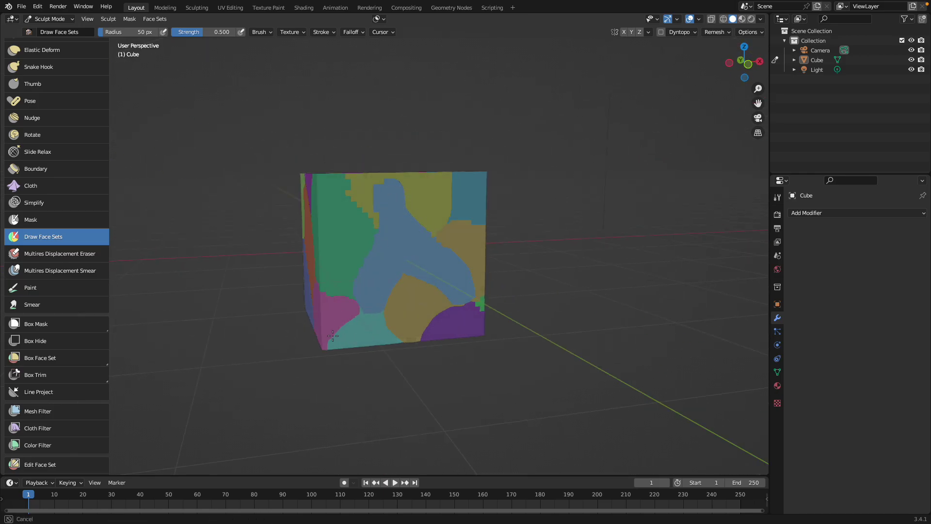
pyautogui.moveTo(349, 194); pyautogui.dragTo(432, 266, button='middle')
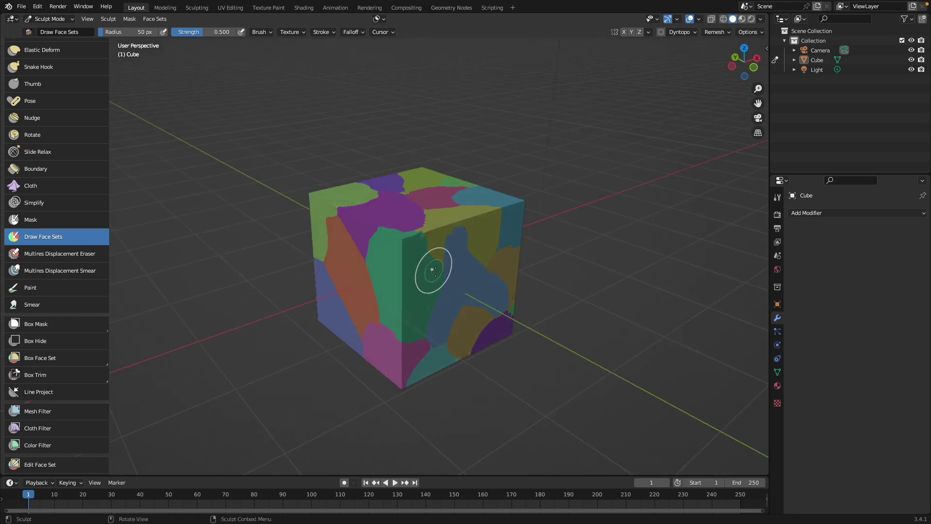
pyautogui.scroll(4, 432, 267)
pyautogui.scroll(-4, 433, 266)
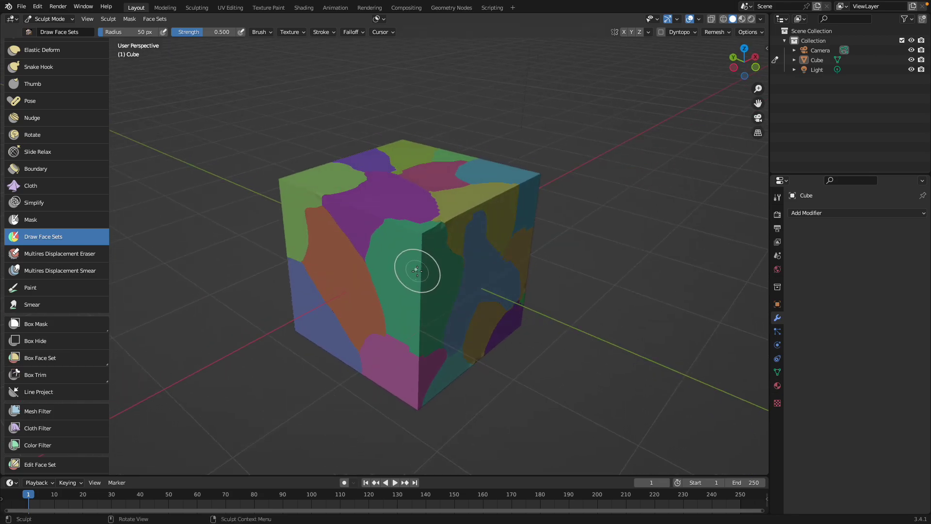
# Try toggling the visibility of individual face sets around the cube, restoring the whole cube at the end.
pyautogui.hotkey('shift', 'h')
pyautogui.hotkey('shift', 'h')
pyautogui.moveTo(417, 270); pyautogui.dragTo(377, 228, button='middle')
pyautogui.hotkey('shift', 'h')
pyautogui.hotkey('shift', 'h')
pyautogui.hotkey('shift', 'h')
pyautogui.hotkey('shift', 'h')
pyautogui.hotkey('shift', 'h')
pyautogui.hotkey('shift', 'h')
pyautogui.hotkey('shift', 'h')
pyautogui.hotkey('shift', 'h')
pyautogui.hotkey('shift', 'h')
pyautogui.hotkey('shift', 'h')
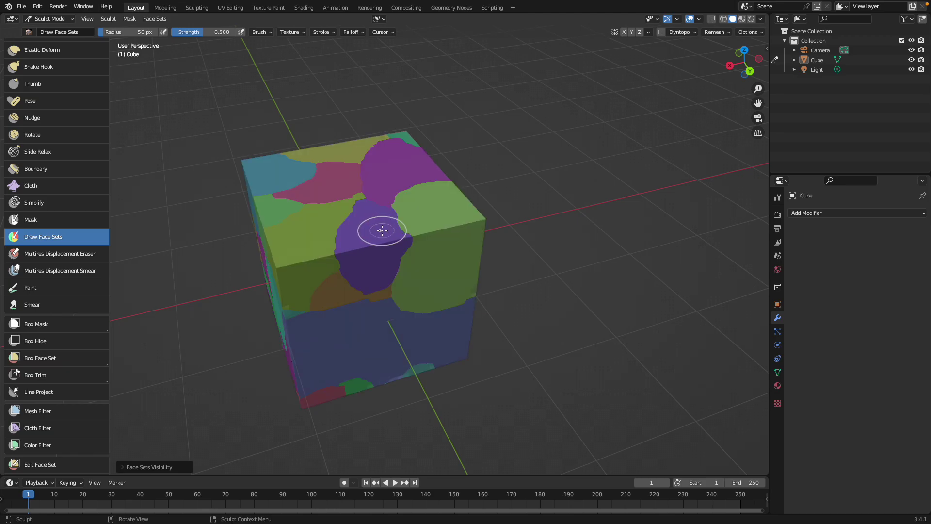
# Toggle the isolation of several face sets, leaving only the light green set at the cube's upper corner visible.
pyautogui.press('h')
pyautogui.press('h')
pyautogui.press('h')
pyautogui.moveTo(312, 239); pyautogui.dragTo(393, 246, button='middle')
pyautogui.press('h')
pyautogui.press('h')
pyautogui.press('h')
pyautogui.press('h')
pyautogui.press('h')
pyautogui.press('h')
pyautogui.press('h')
pyautogui.press('h')
pyautogui.press('h')
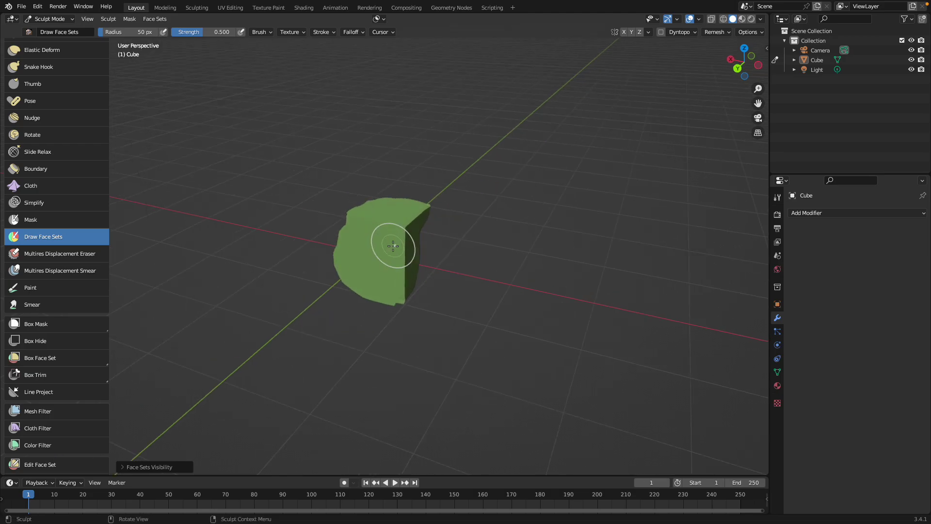
# In Edit Mode, add a second material slot to the cube and create a new material in it.
pyautogui.press('Tab')
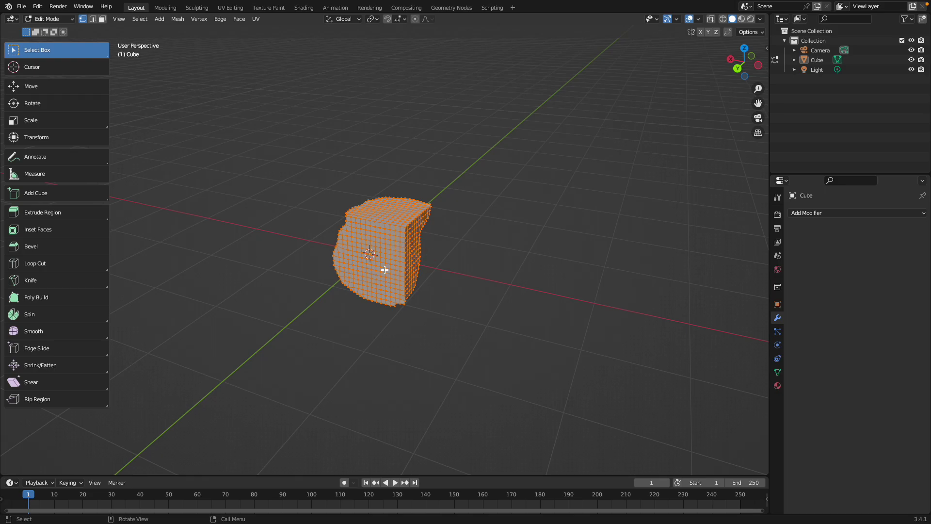
pyautogui.click(779, 387)
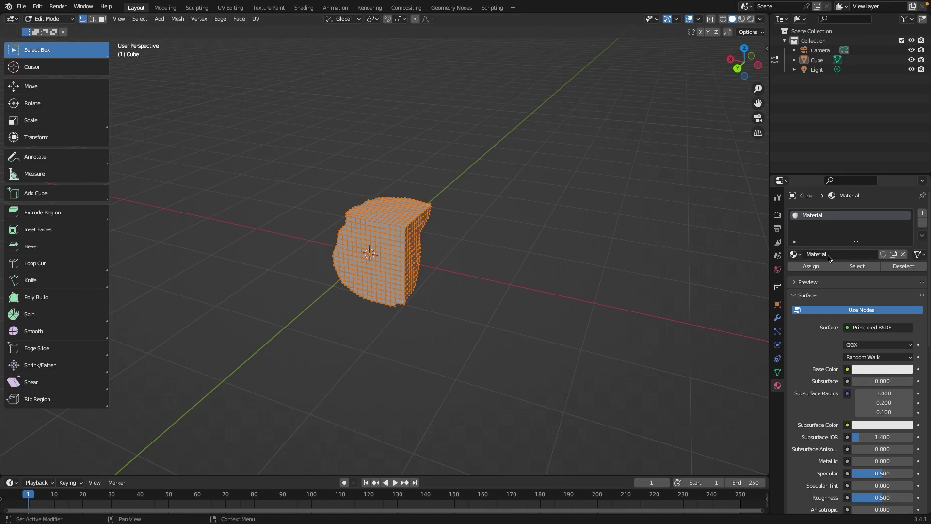
pyautogui.moveTo(849, 176); pyautogui.dragTo(849, 133)
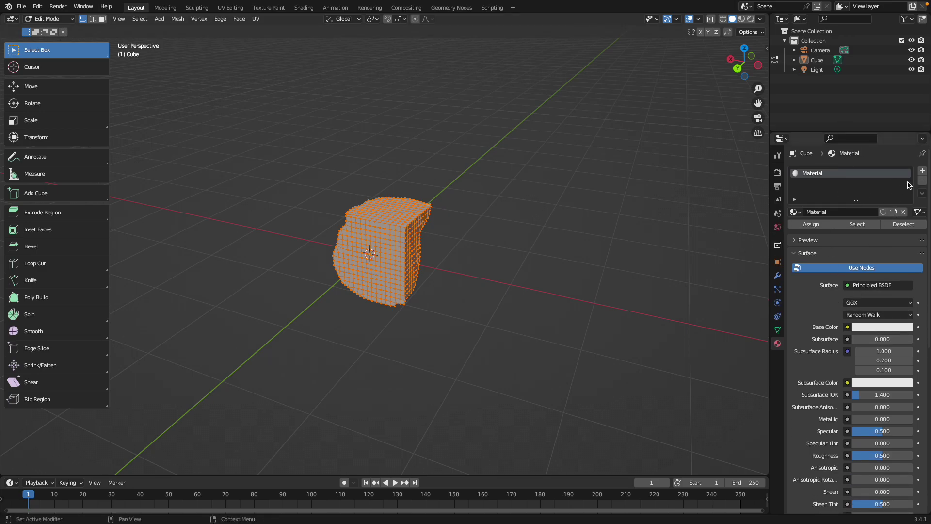
pyautogui.click(922, 171)
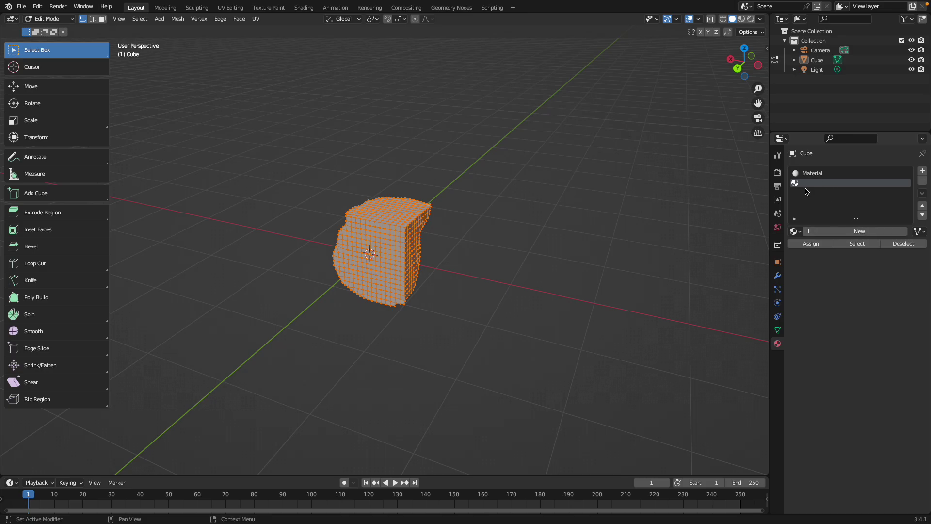
pyautogui.click(859, 231)
# Set the new material's base color to red and assign it to the isolated corner faces.
pyautogui.click(873, 348)
pyautogui.click(864, 267)
pyautogui.moveTo(863, 268); pyautogui.dragTo(849, 303)
pyautogui.click(882, 346)
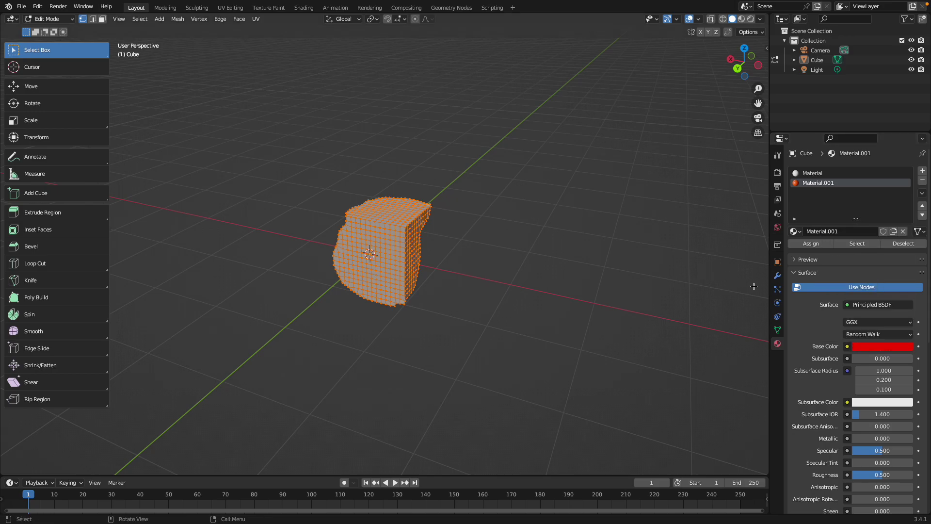
pyautogui.click(813, 247)
pyautogui.scroll(1, 371, 233)
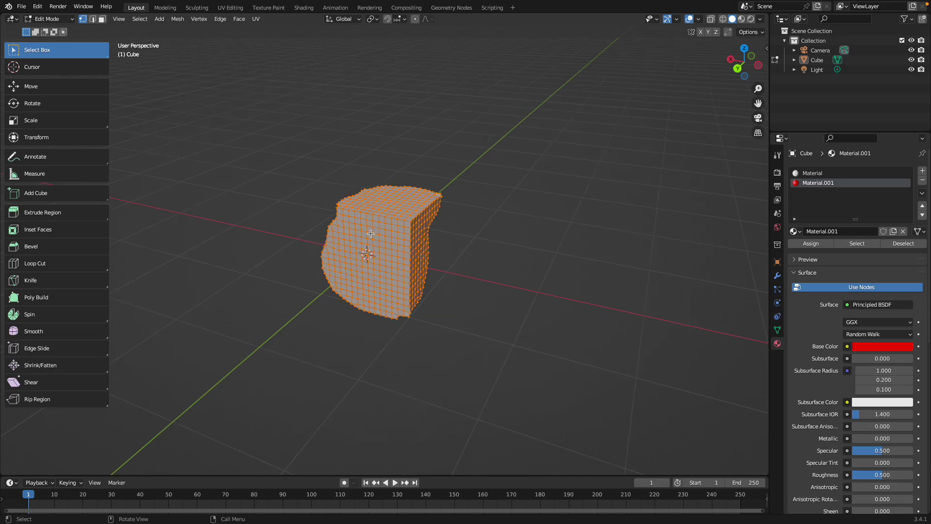
# Display the mesh in Material Preview shading and switch to Object Mode to inspect the red region on the full cube.
pyautogui.click(741, 20)
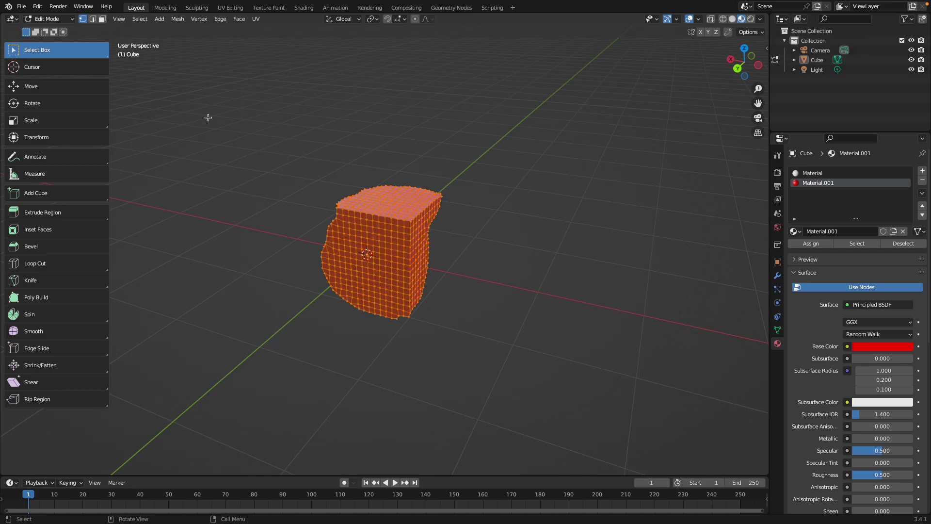
pyautogui.click(48, 19)
pyautogui.click(49, 29)
pyautogui.moveTo(422, 219); pyautogui.dragTo(369, 223, button='middle')
pyautogui.scroll(3, 368, 222)
pyautogui.scroll(-2, 626, 97)
# Compare the cube in Solid and Material Preview shading, ending in Solid.
pyautogui.click(732, 19)
pyautogui.click(741, 19)
pyautogui.click(732, 19)
pyautogui.click(741, 19)
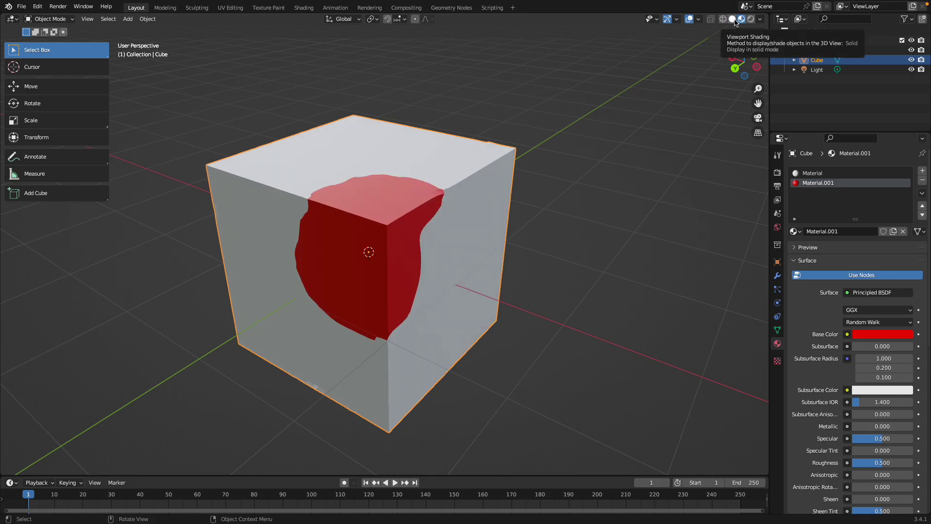
pyautogui.click(733, 19)
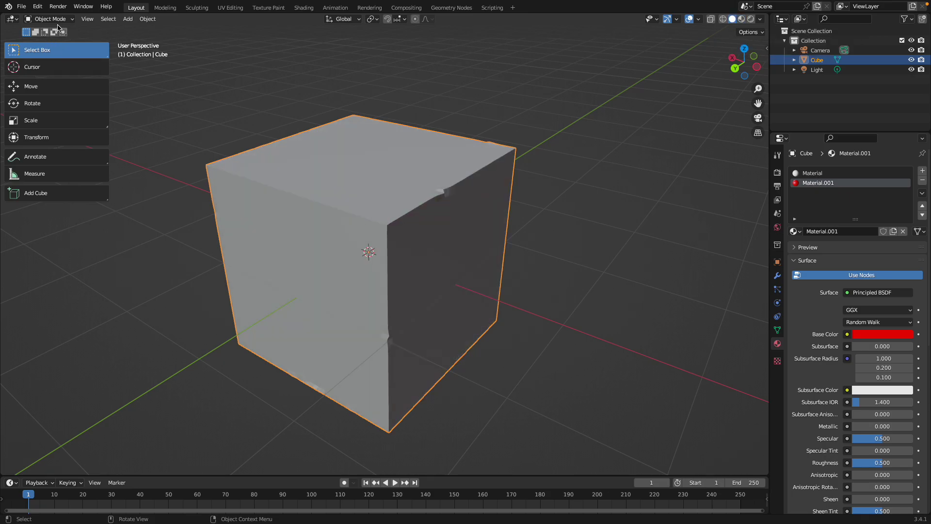
# Return to Sculpt Mode and isolate the blue face set directly below the light green corner set.
pyautogui.hotkey('ctrl', 'Tab')
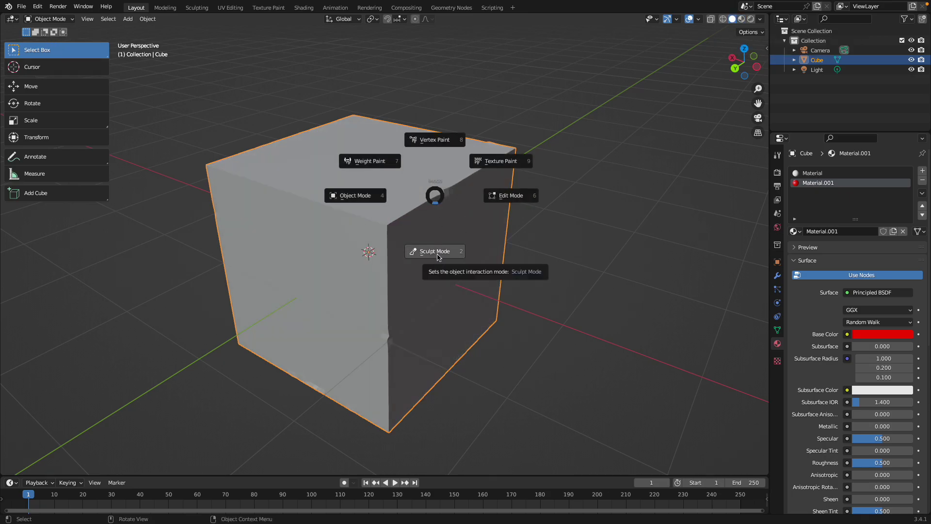
pyautogui.click(437, 253)
pyautogui.moveTo(438, 252); pyautogui.dragTo(405, 240, button='middle')
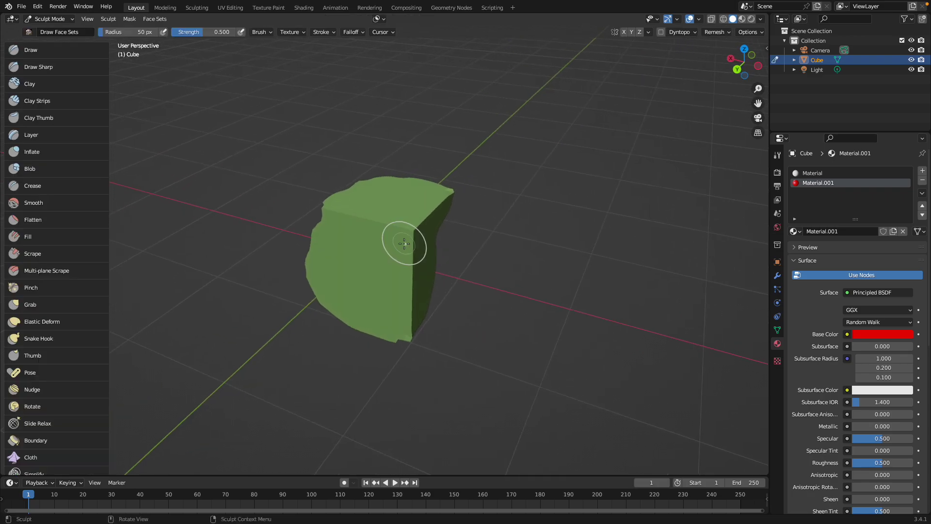
pyautogui.press('h')
pyautogui.moveTo(343, 358); pyautogui.dragTo(366, 333, button='middle')
pyautogui.press('h')
pyautogui.press('h')
pyautogui.press('h')
pyautogui.moveTo(319, 315)
pyautogui.mouseDown(button='middle')
pyautogui.moveTo(327, 329)
pyautogui.moveTo(313, 334)
pyautogui.mouseUp(button='middle')
pyautogui.press('h')
pyautogui.press('h')
# Enter Edit Mode, use face selection and select all faces of the isolated lower face set.
pyautogui.press('Tab')
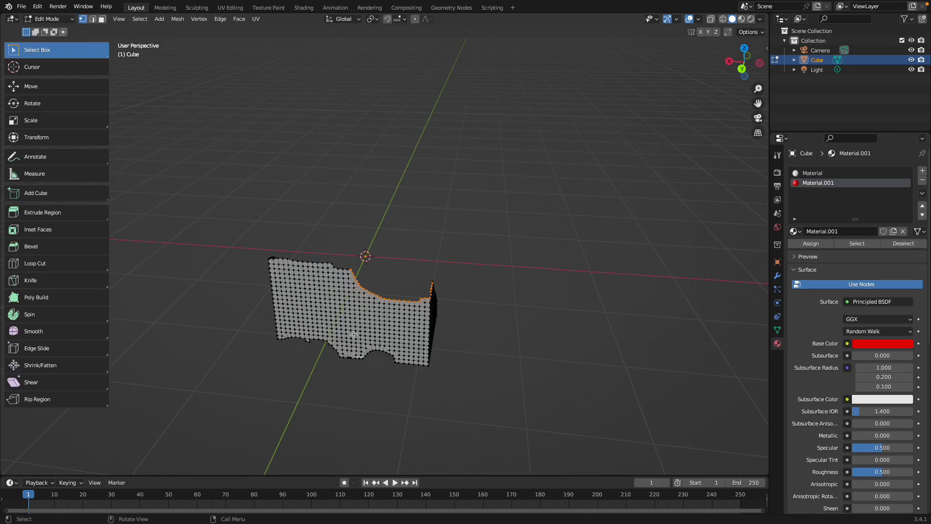
pyautogui.moveTo(356, 308); pyautogui.dragTo(353, 308, button='middle')
pyautogui.press('a')
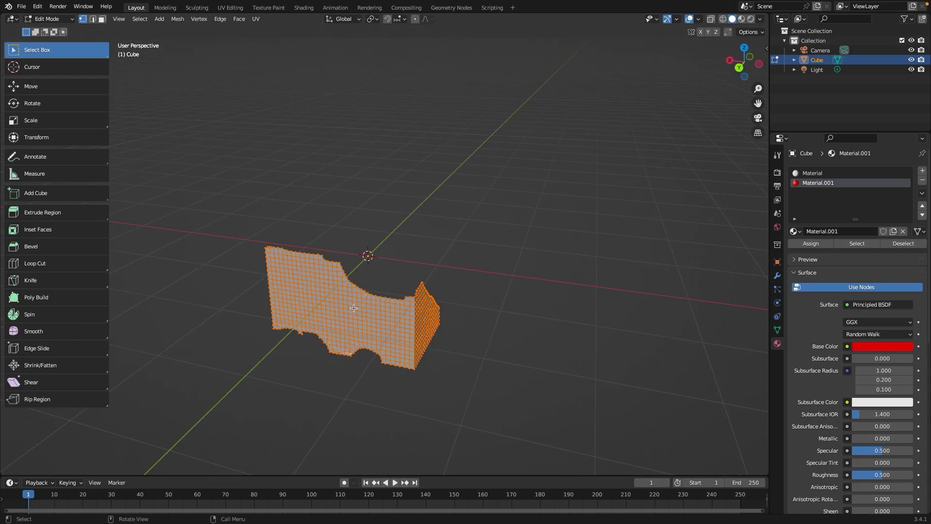
pyautogui.scroll(2, 359, 306)
pyautogui.click(103, 20)
pyautogui.scroll(-2, 368, 221)
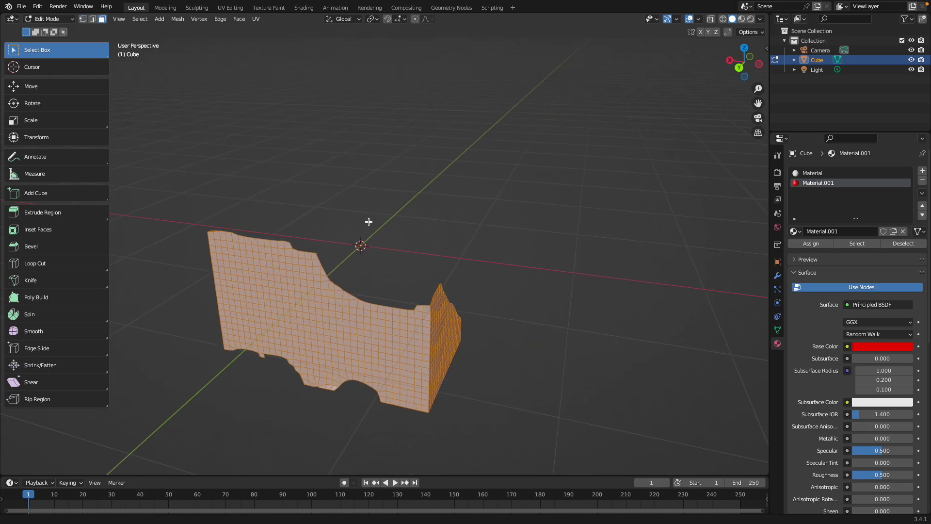
pyautogui.hotkey('alt', 'a')
pyautogui.press('a')
pyautogui.moveTo(408, 302); pyautogui.dragTo(422, 291, button='middle')
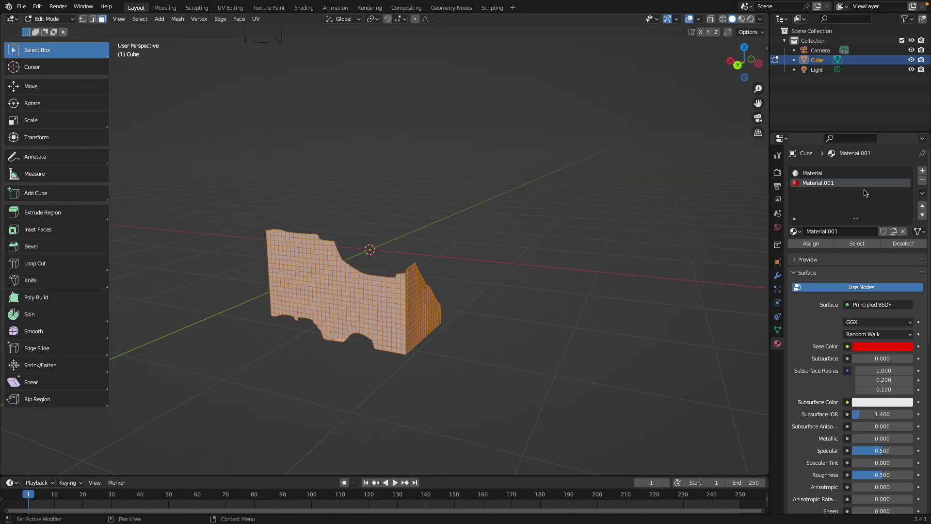
# Add a third material with a yellow-green base color, hue 0.240 and saturation 1.000, and assign it to the selected faces.
pyautogui.click(922, 171)
pyautogui.click(842, 231)
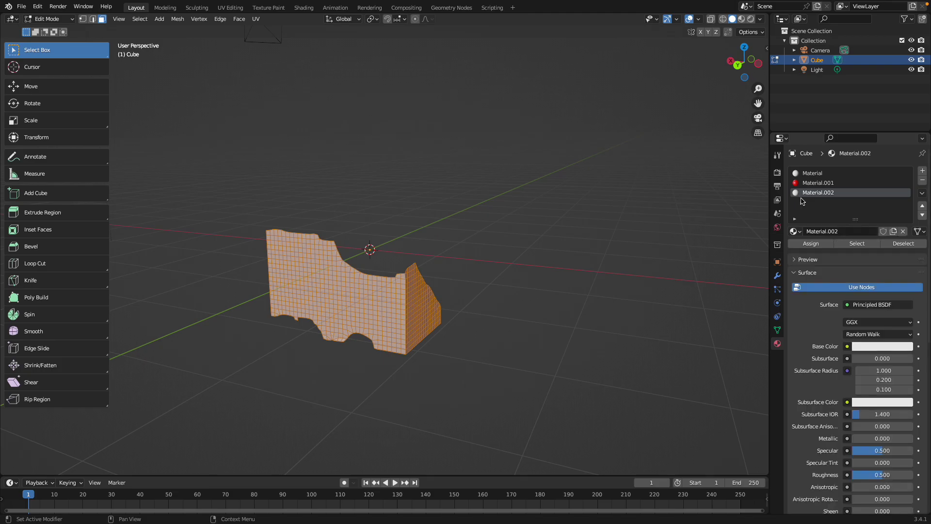
pyautogui.click(863, 352)
pyautogui.click(828, 253)
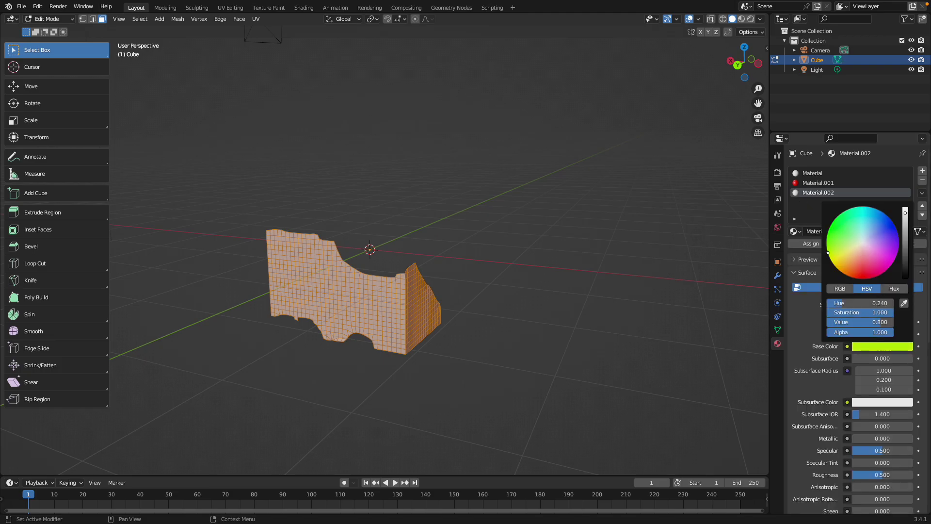
pyautogui.click(801, 244)
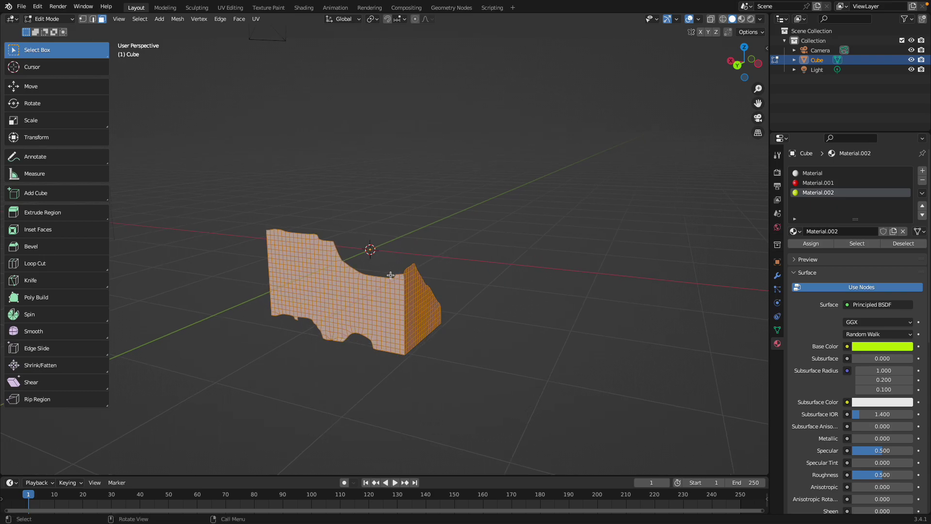
# Switch to Material Preview shading, hide the selected faces and reveal all of the cube's hidden geometry.
pyautogui.click(741, 19)
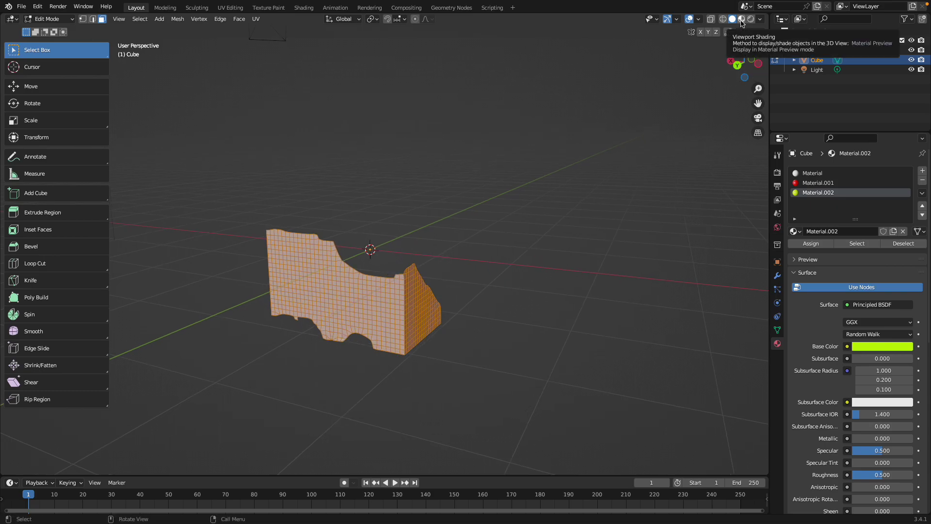
pyautogui.moveTo(462, 199); pyautogui.dragTo(485, 180, button='middle')
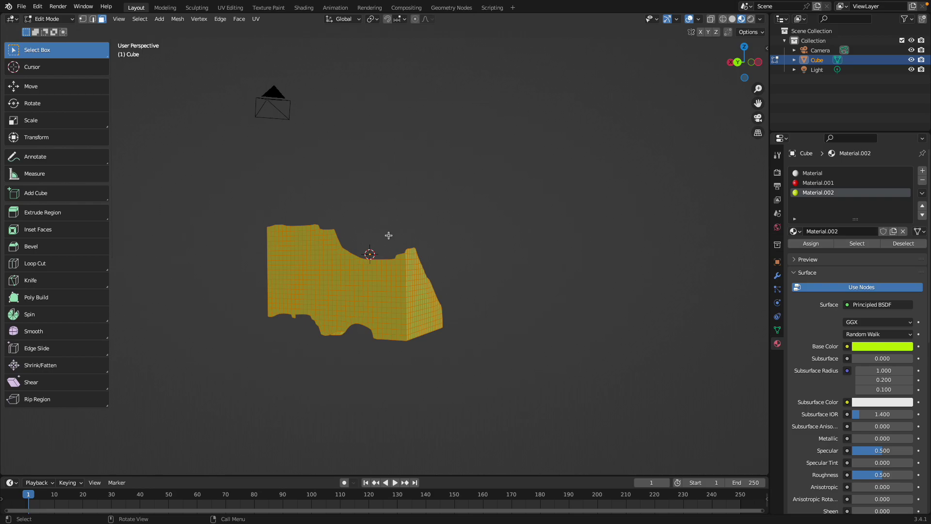
pyautogui.press('h')
pyautogui.moveTo(225, 189); pyautogui.dragTo(369, 264, button='middle')
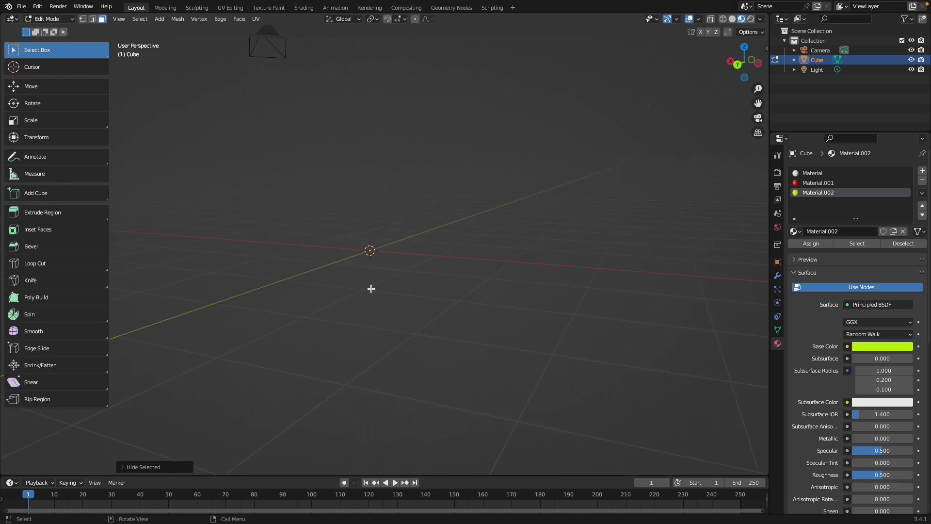
pyautogui.moveTo(352, 250); pyautogui.dragTo(351, 259, button='middle')
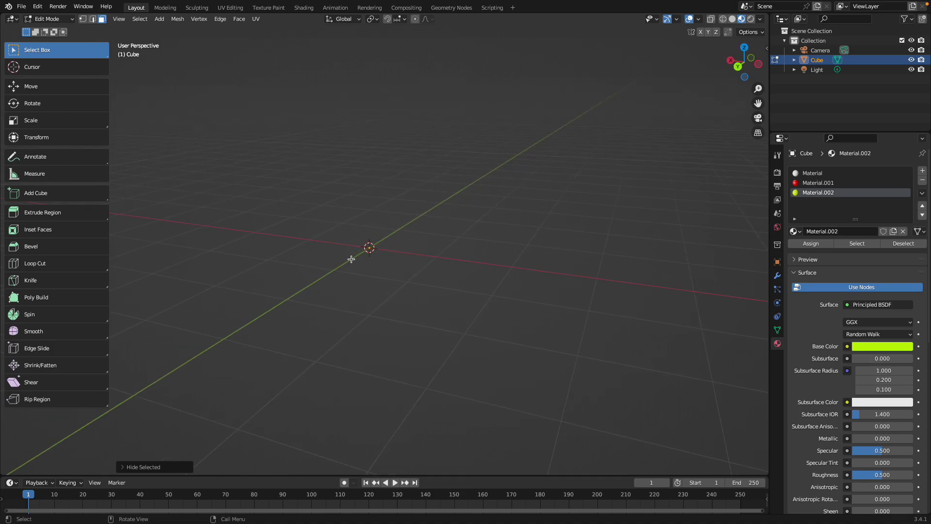
pyautogui.hotkey('alt', 'h')
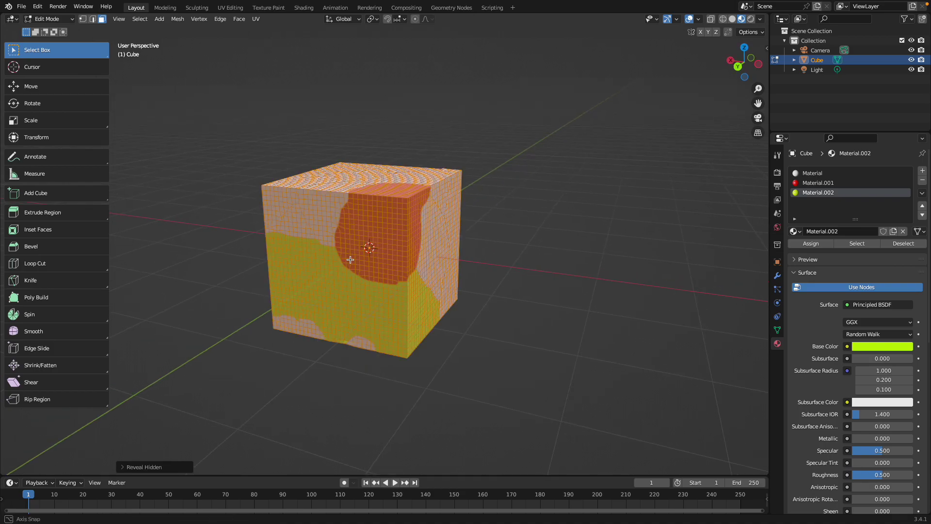
# Switch the cube to Object Mode to view the coloured material regions on its surface.
pyautogui.moveTo(348, 259); pyautogui.dragTo(345, 266, button='middle')
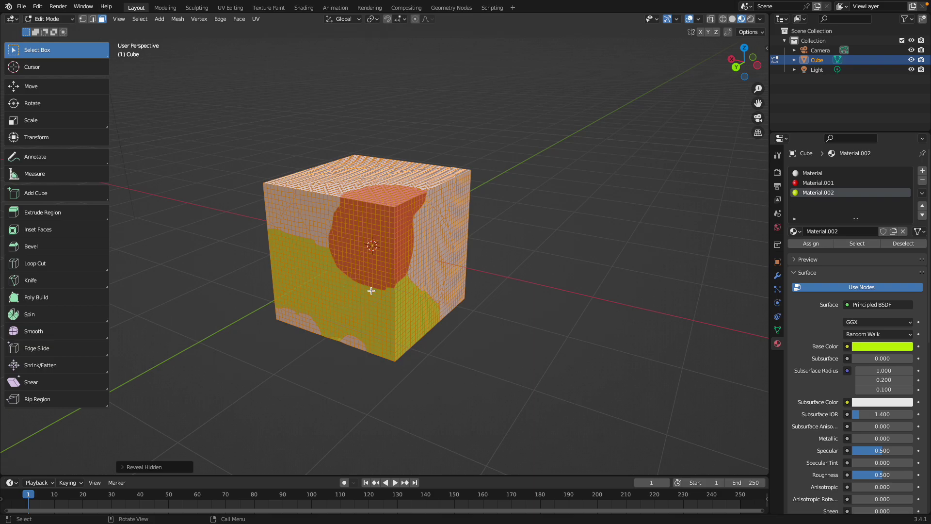
pyautogui.scroll(2, 367, 250)
pyautogui.keyDown('shift'); pyautogui.moveTo(362, 311); pyautogui.dragTo(272, 228, button='middle'); pyautogui.keyUp('shift')
pyautogui.click(56, 20)
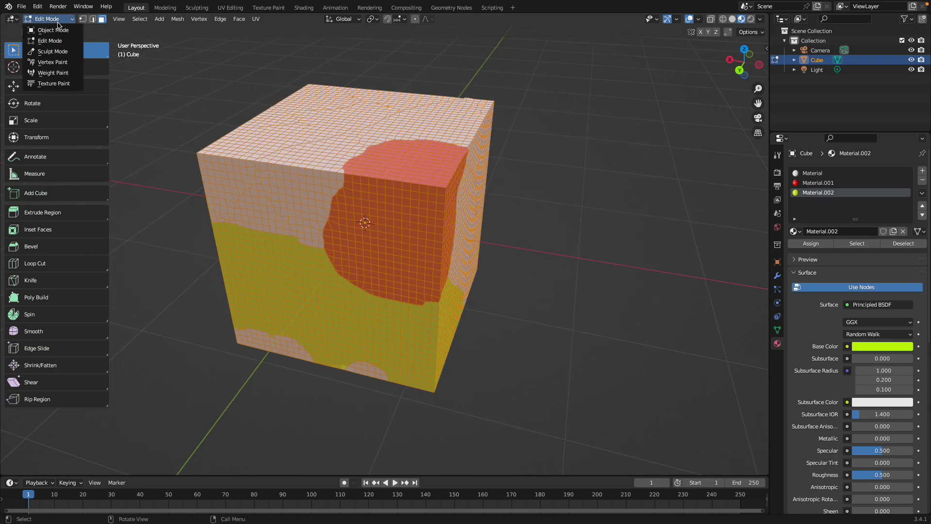
pyautogui.click(49, 28)
pyautogui.moveTo(496, 180); pyautogui.dragTo(491, 212, button='middle')
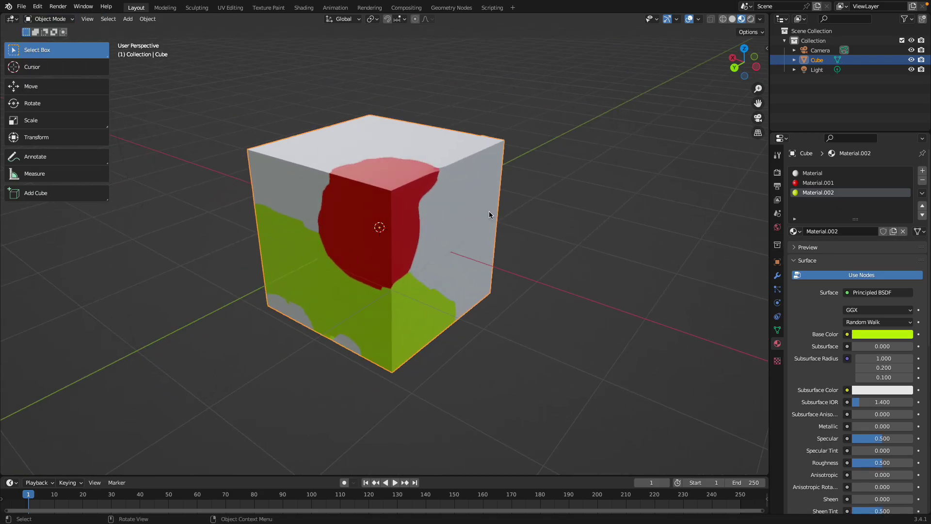
# Select the cube's first, white material slot and switch the viewport to Solid shading.
pyautogui.click(828, 175)
pyautogui.moveTo(744, 186); pyautogui.dragTo(365, 205, button='middle')
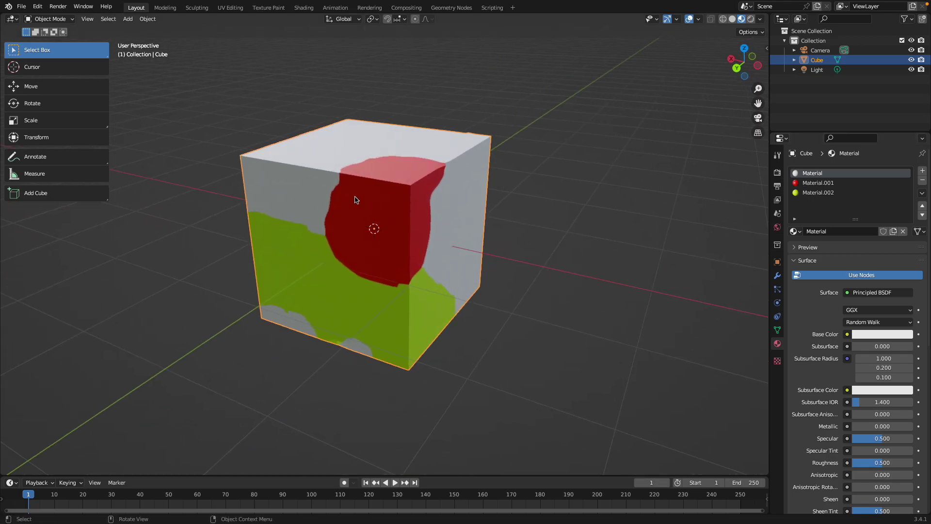
pyautogui.moveTo(422, 286)
pyautogui.mouseDown(button='middle')
pyautogui.moveTo(369, 216)
pyautogui.moveTo(421, 236)
pyautogui.moveTo(425, 251)
pyautogui.moveTo(464, 231)
pyautogui.mouseUp(button='middle')
pyautogui.click(733, 19)
pyautogui.moveTo(656, 86)
pyautogui.mouseDown(button='middle')
pyautogui.moveTo(459, 214)
pyautogui.moveTo(557, 200)
pyautogui.mouseUp(button='middle')
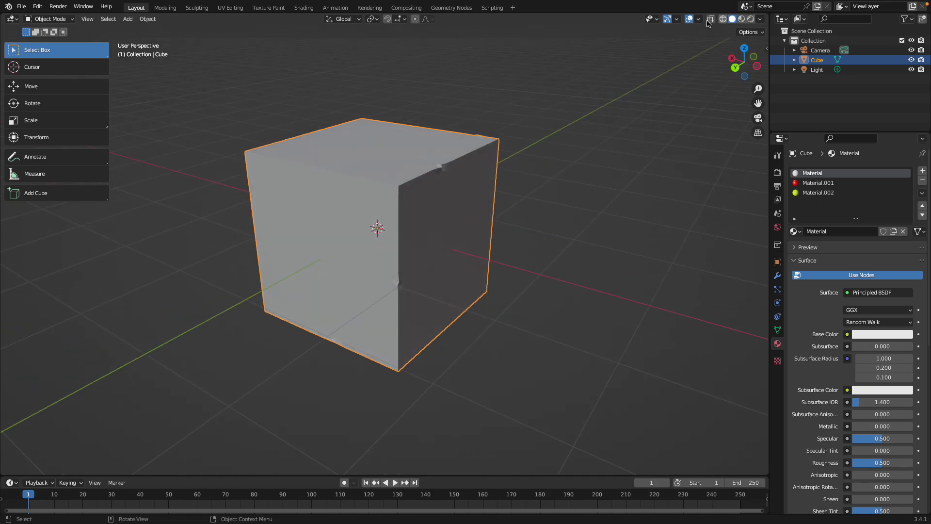
# Enter Sculpt Mode and isolate the dark green face set on the cube's neighbouring vertical edge, beyond the light green corner set.
pyautogui.click(58, 19)
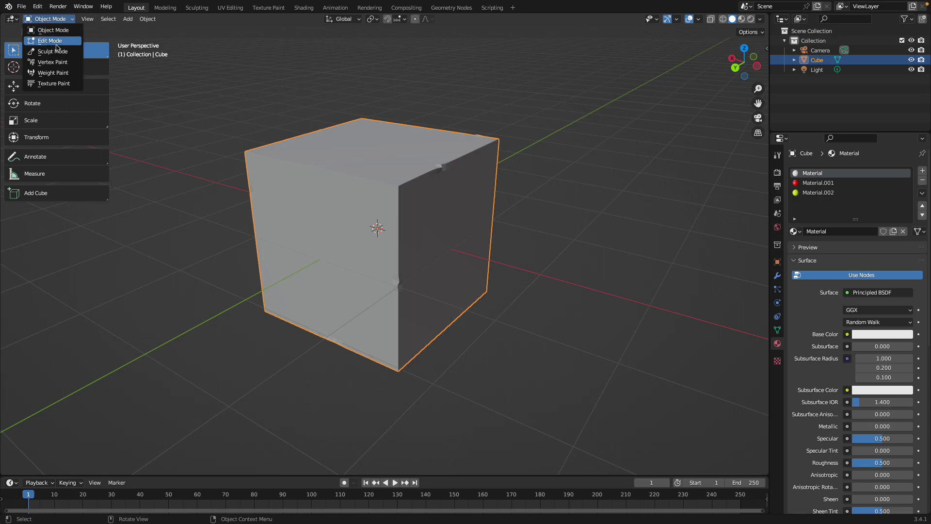
pyautogui.click(54, 50)
pyautogui.moveTo(370, 202)
pyautogui.mouseDown(button='middle')
pyautogui.moveTo(334, 203)
pyautogui.moveTo(344, 202)
pyautogui.moveTo(210, 152)
pyautogui.mouseUp(button='middle')
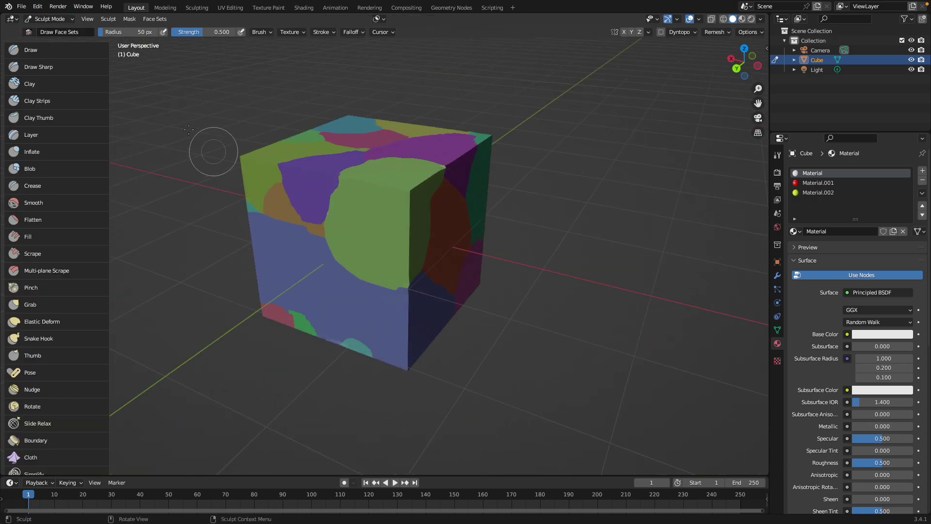
pyautogui.click(58, 18)
pyautogui.moveTo(485, 196); pyautogui.dragTo(504, 230, button='middle')
pyautogui.hotkey('shift', 'h')
pyautogui.hotkey('shift', 'h')
pyautogui.hotkey('shift', 'h')
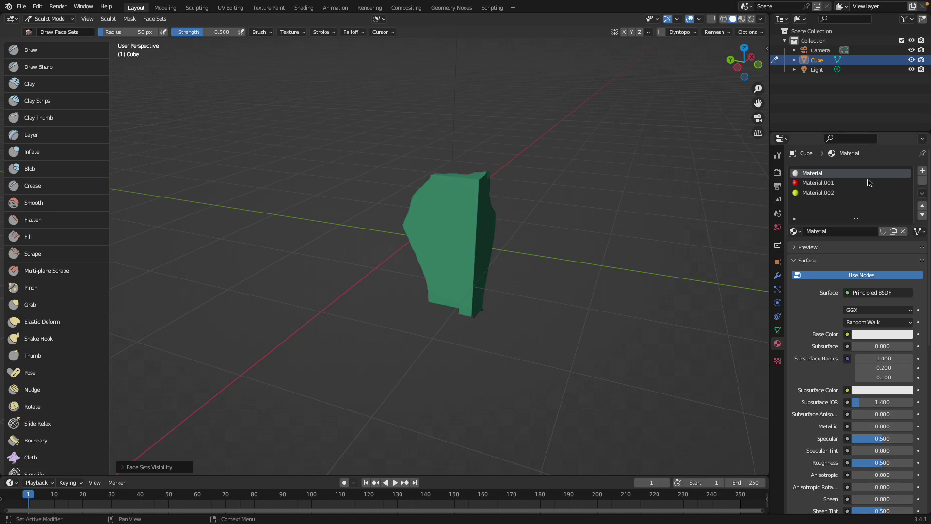
# Add a fourth material to the cube and give it a blue base color.
pyautogui.click(923, 170)
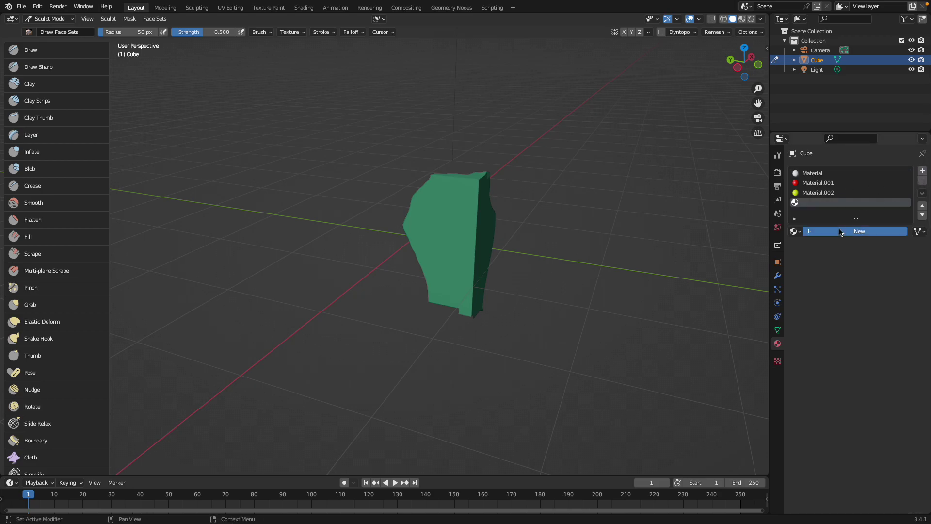
pyautogui.click(842, 231)
pyautogui.click(873, 335)
pyautogui.moveTo(871, 231); pyautogui.dragTo(894, 212)
# Enter Edit Mode, select all faces of the isolated green face set and assign the blue material to them.
pyautogui.moveTo(504, 208); pyautogui.dragTo(471, 212, button='middle')
pyautogui.press('h')
pyautogui.press('h')
pyautogui.press('Tab')
pyautogui.hotkey('alt', 'a')
pyautogui.press('a')
pyautogui.click(803, 245)
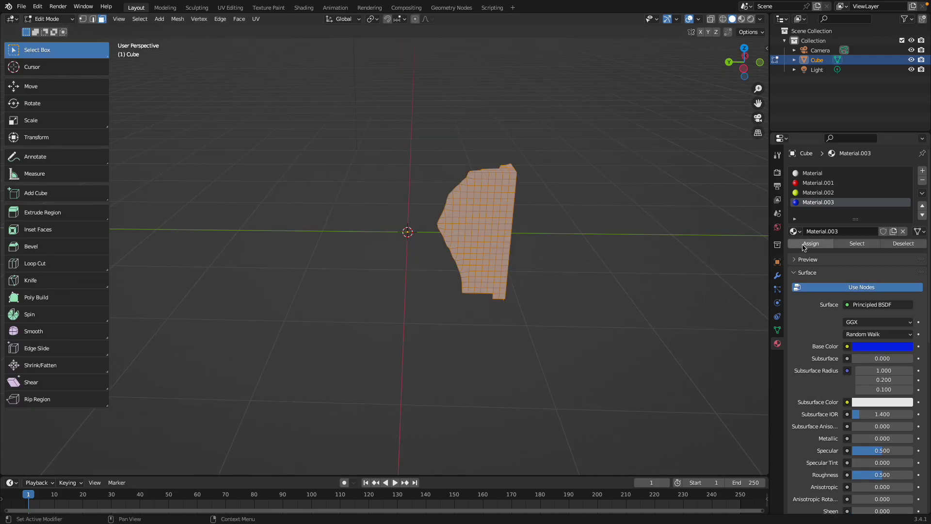
# Return to Sculpt Mode and reveal all of the cube's hidden face sets.
pyautogui.moveTo(630, 228); pyautogui.dragTo(588, 235, button='middle')
pyautogui.press('Tab')
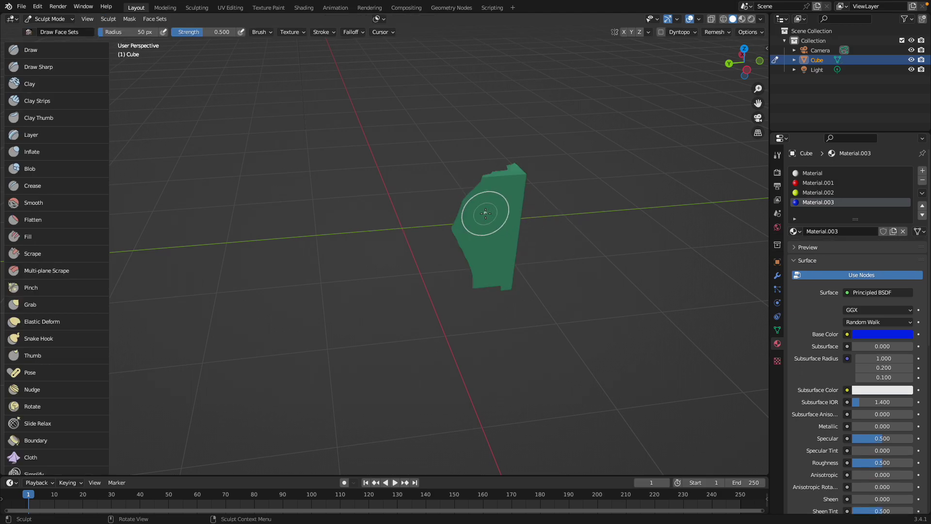
pyautogui.hotkey('alt', 'h')
pyautogui.moveTo(483, 210)
pyautogui.mouseDown(button='middle')
pyautogui.moveTo(330, 189)
pyautogui.moveTo(330, 218)
pyautogui.mouseUp(button='middle')
pyautogui.moveTo(329, 270)
pyautogui.mouseDown(button='middle')
pyautogui.moveTo(336, 232)
pyautogui.moveTo(278, 228)
pyautogui.mouseUp(button='middle')
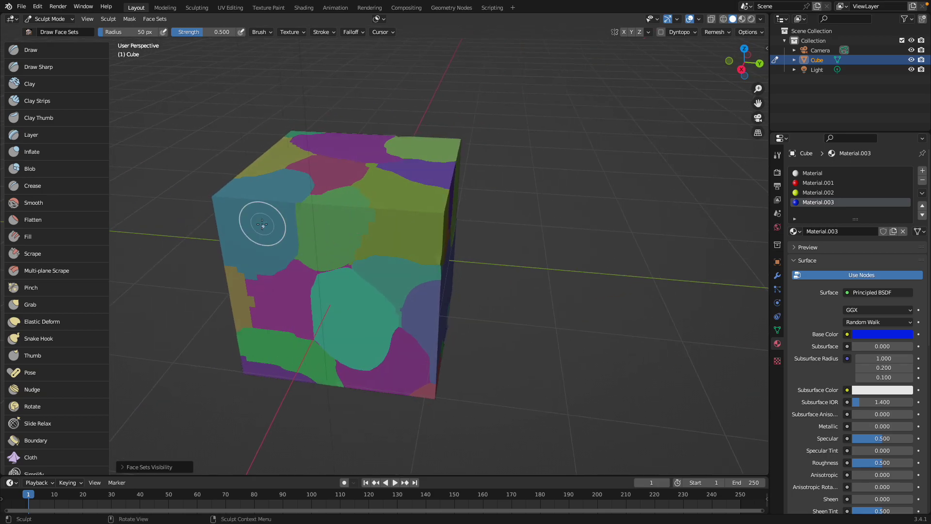
# Isolate the teal-blue upper corner face set and assign the blue material to all its faces in Edit Mode.
pyautogui.hotkey('shift', 'h')
pyautogui.press('Tab')
pyautogui.press('a')
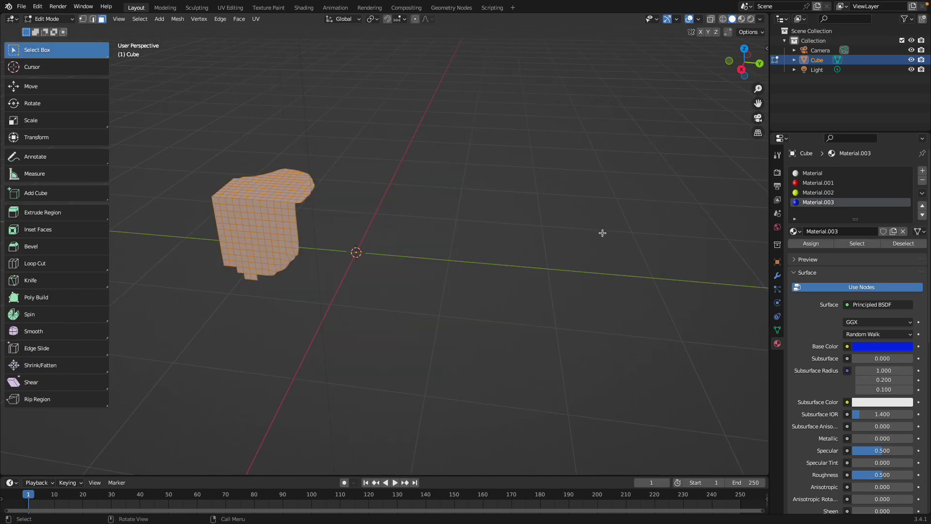
pyautogui.click(809, 246)
# Switch to Object Mode and set the viewport to Material Preview shading to show the cube's assigned colours.
pyautogui.moveTo(480, 225); pyautogui.dragTo(407, 229, button='middle')
pyautogui.press('Tab')
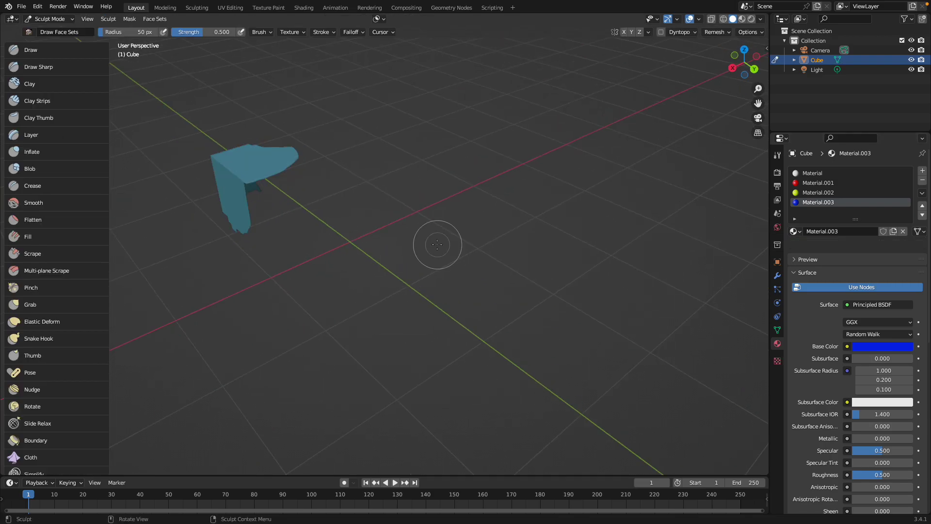
pyautogui.click(48, 18)
pyautogui.click(48, 29)
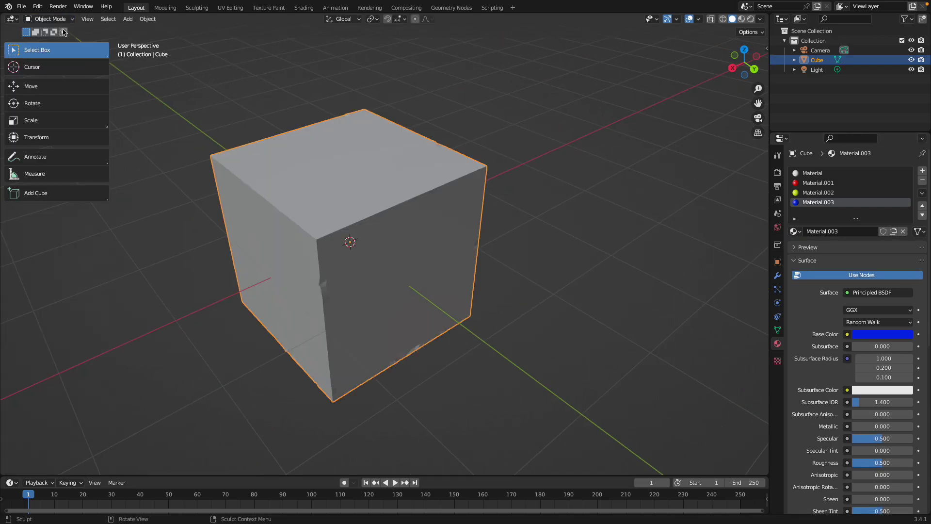
pyautogui.click(742, 20)
pyautogui.moveTo(488, 162); pyautogui.dragTo(391, 125, button='middle')
pyautogui.moveTo(438, 206); pyautogui.dragTo(425, 235, button='middle')
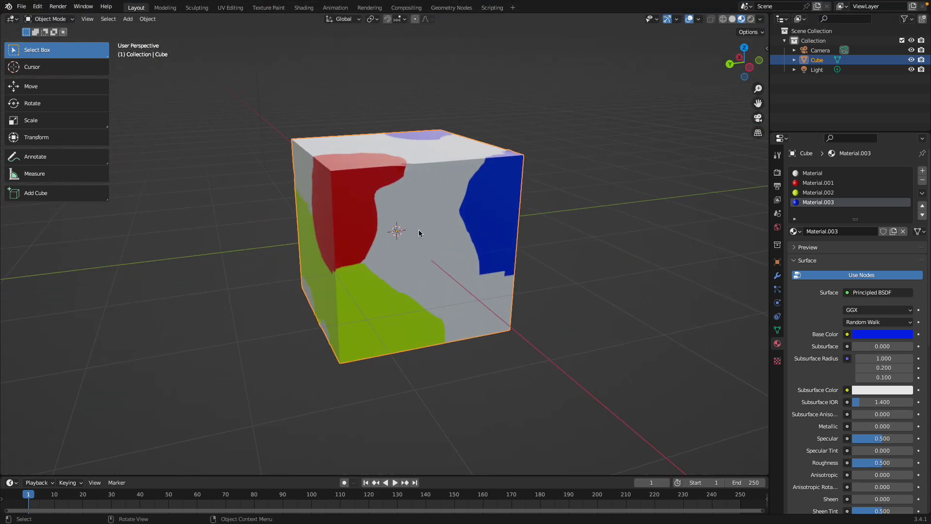
# Save the project to the Desktop folder as segmented_001.blend.
pyautogui.press('super+s')
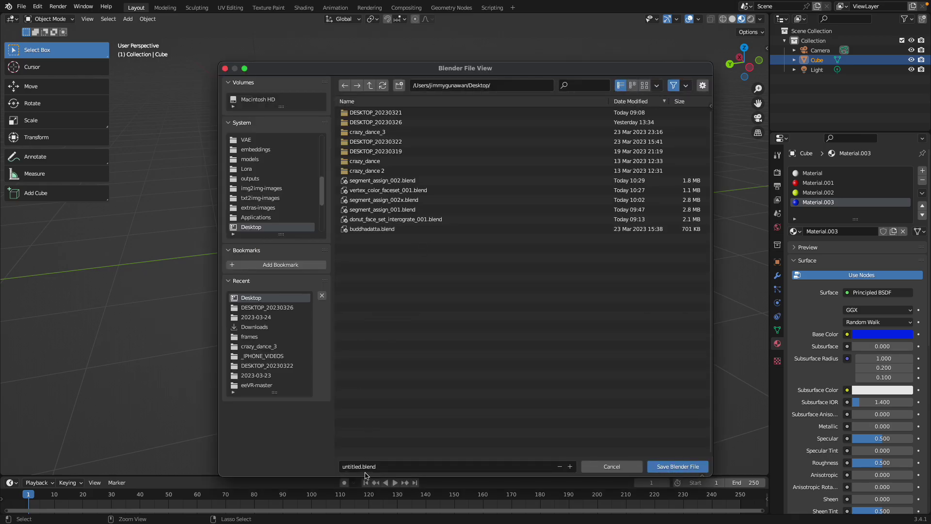
pyautogui.doubleClick(354, 466)
pyautogui.write('segme')
pyautogui.click(667, 470)
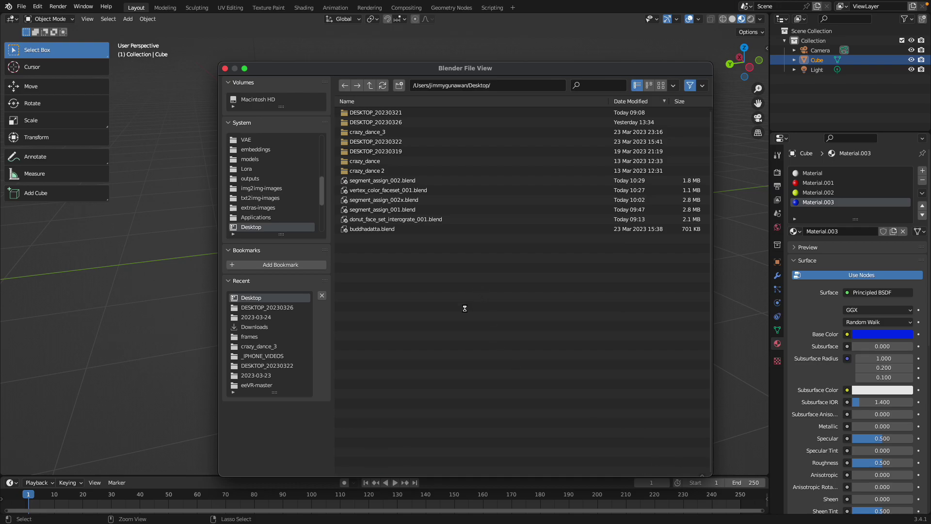
pyautogui.moveTo(394, 216); pyautogui.dragTo(429, 233, button='middle')
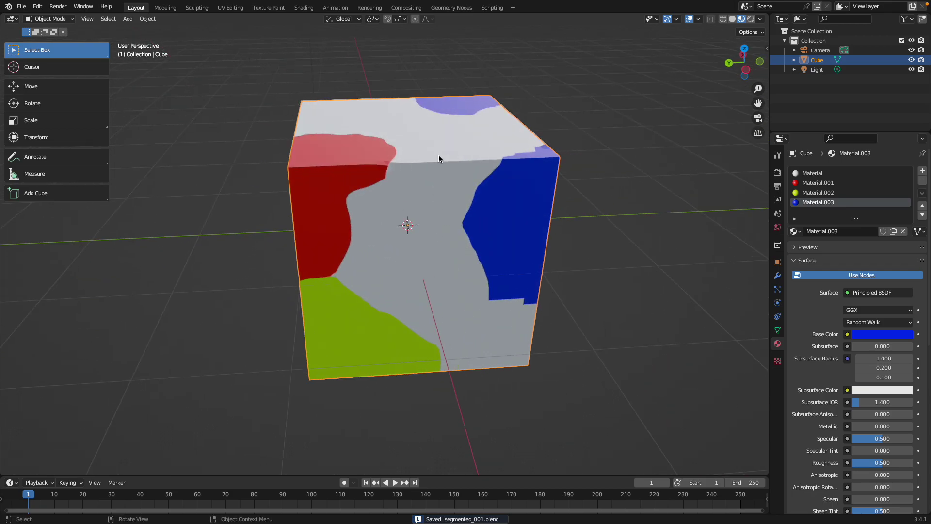
# Enter Edit Mode and separate the cube's mesh into individual objects by material.
pyautogui.moveTo(438, 158); pyautogui.dragTo(461, 151, button='middle')
pyautogui.click(817, 183)
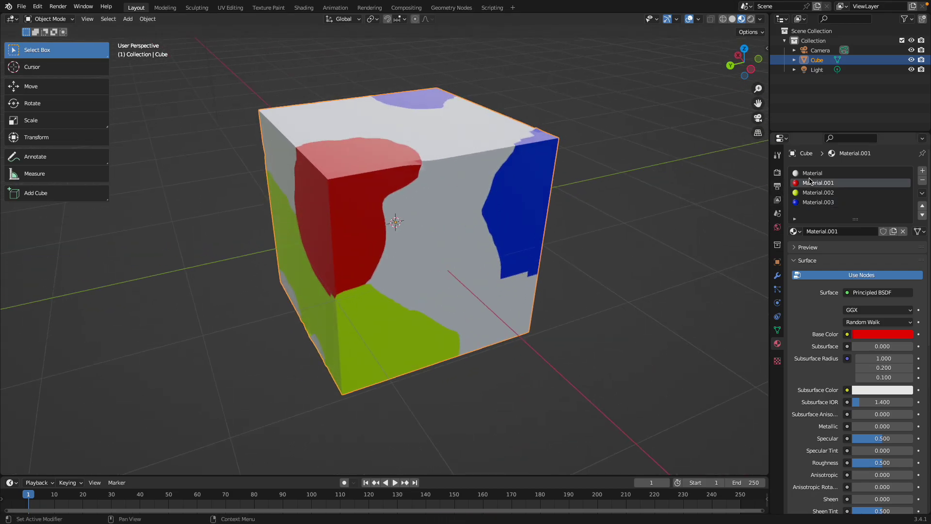
pyautogui.moveTo(505, 253); pyautogui.dragTo(411, 221, button='middle')
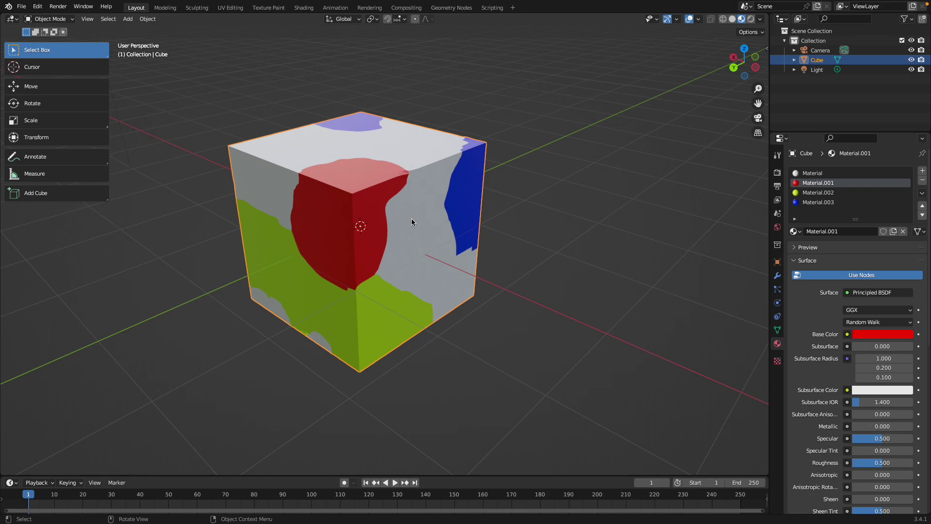
pyautogui.press('Tab')
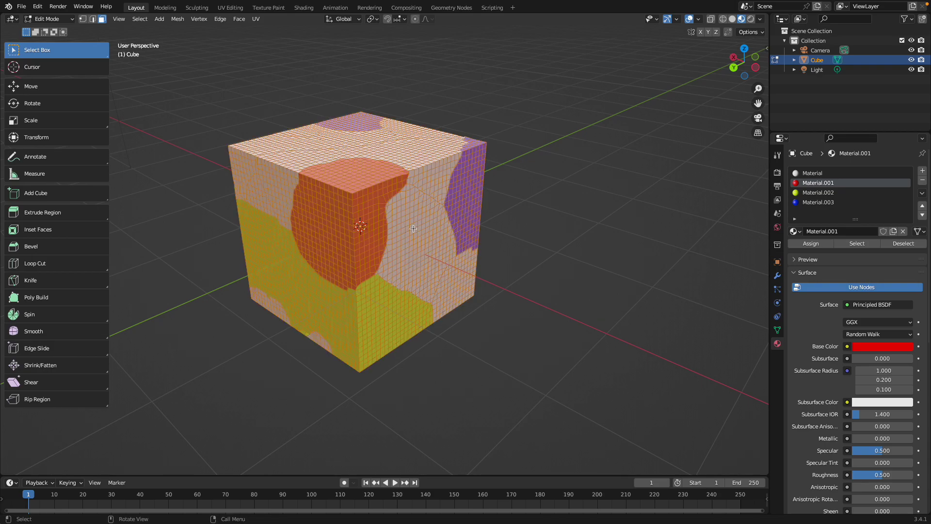
pyautogui.press('p')
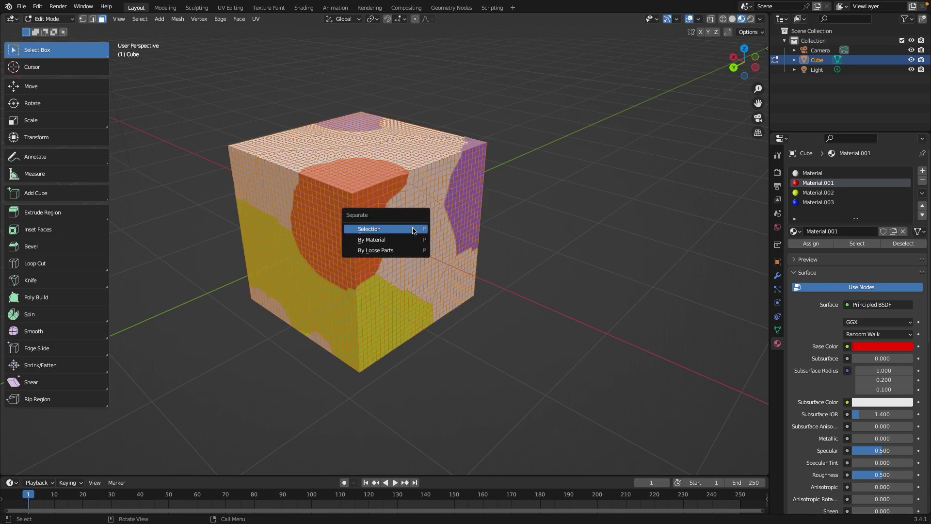
pyautogui.click(381, 240)
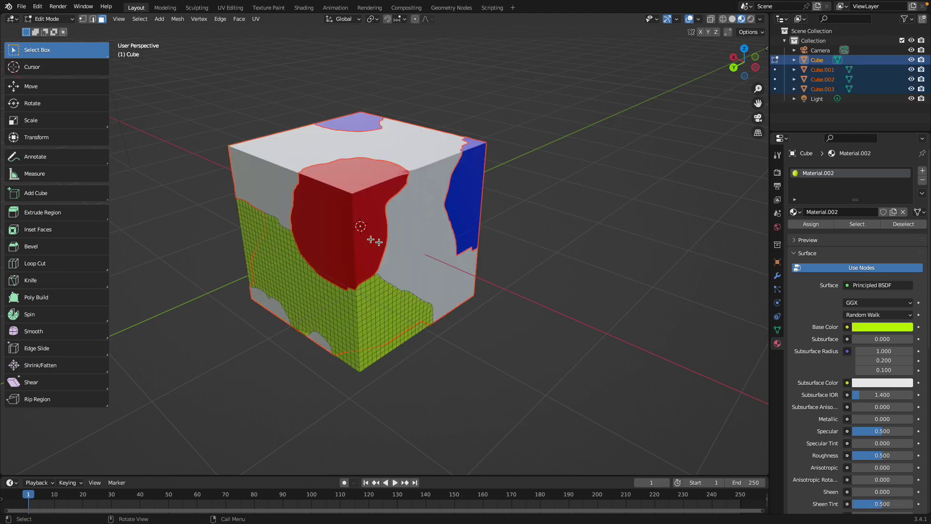
# Return to Object Mode and move the red corner piece away from the rest of the cube.
pyautogui.click(49, 19)
pyautogui.click(44, 29)
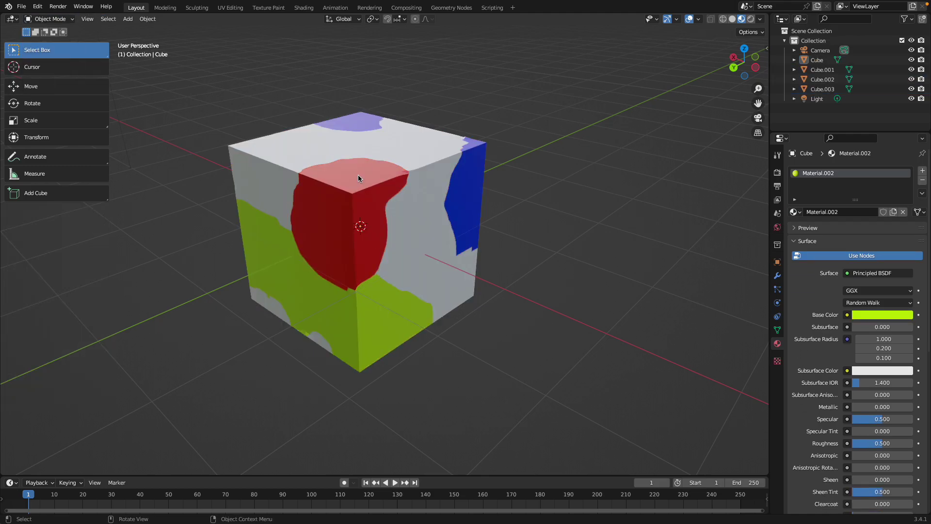
pyautogui.click(360, 174)
pyautogui.scroll(-1, 367, 201)
pyautogui.moveTo(366, 201); pyautogui.dragTo(362, 201, button='middle')
pyautogui.press('g')
pyautogui.click(200, 217)
# Move the blue object sideways and the yellow-green object downward, away from the white main body.
pyautogui.click(460, 209)
pyautogui.press('g')
pyautogui.click(537, 209)
pyautogui.click(421, 272)
pyautogui.click(385, 306)
pyautogui.press('g')
pyautogui.click(371, 358)
pyautogui.click(424, 277)
pyautogui.moveTo(424, 277); pyautogui.dragTo(410, 264, button='middle')
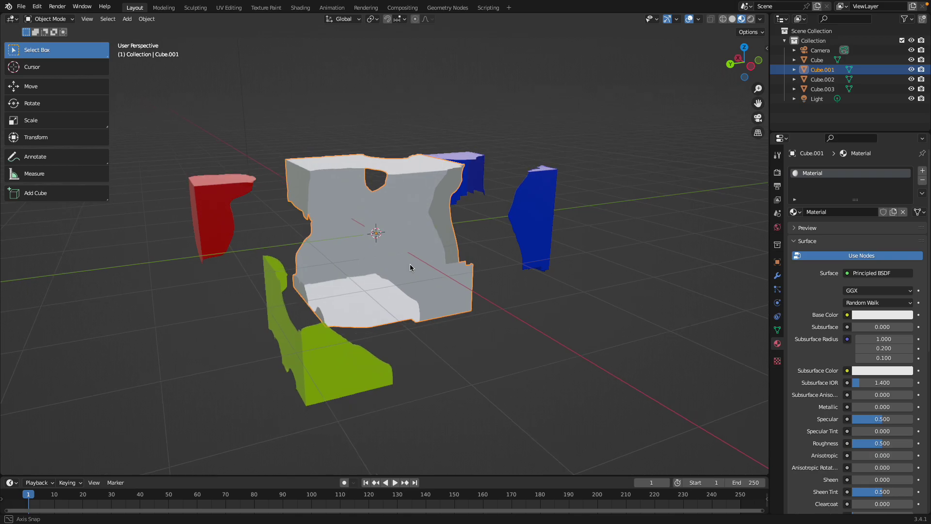
# Select the separated objects one after another to examine which pieces belong together.
pyautogui.click(816, 60)
pyautogui.moveTo(443, 218); pyautogui.dragTo(486, 226, button='middle')
pyautogui.click(468, 202)
pyautogui.click(501, 212)
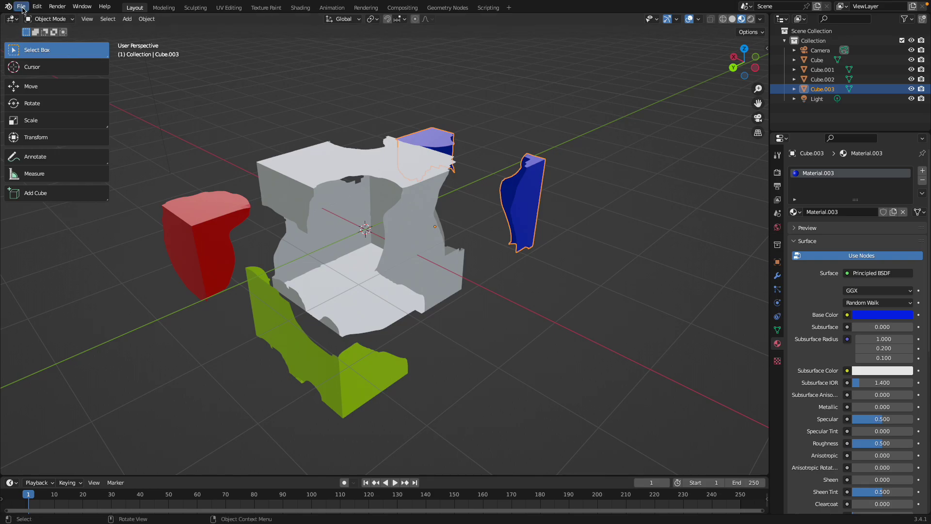
# Reopen the recent file segmented_001.blend, discarding the unsaved separation and moves.
pyautogui.click(22, 7)
pyautogui.moveTo(48, 37)
pyautogui.click(145, 36)
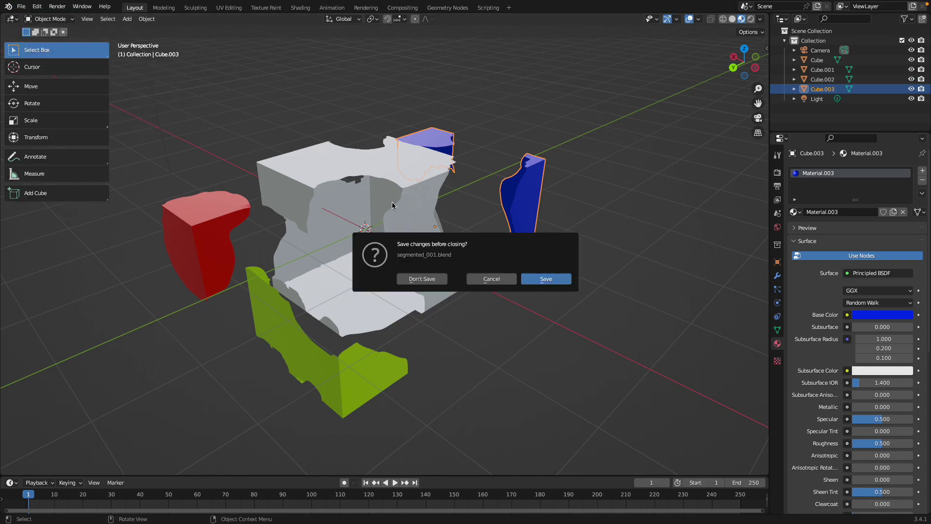
pyautogui.click(425, 274)
pyautogui.click(433, 246)
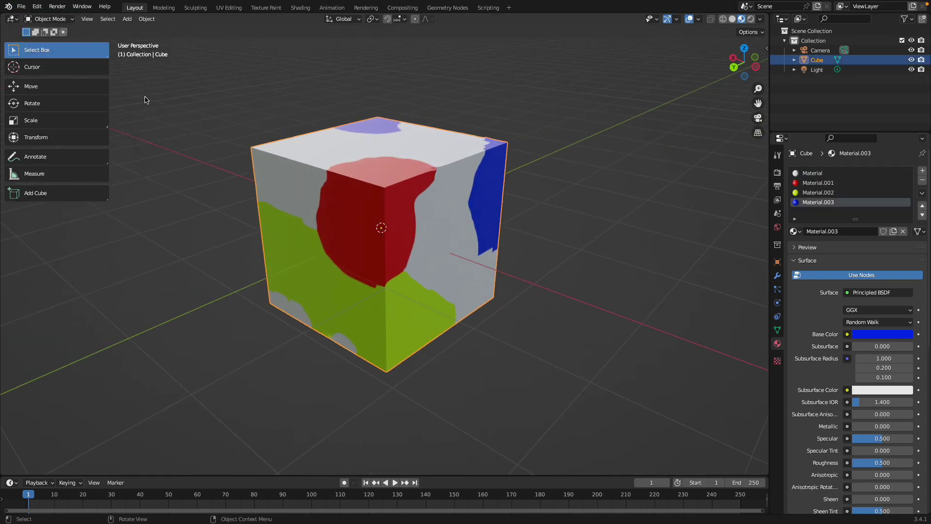
# Enter Sculpt Mode on the cube, reveal all face sets and switch the viewport to Solid shading.
pyautogui.click(50, 19)
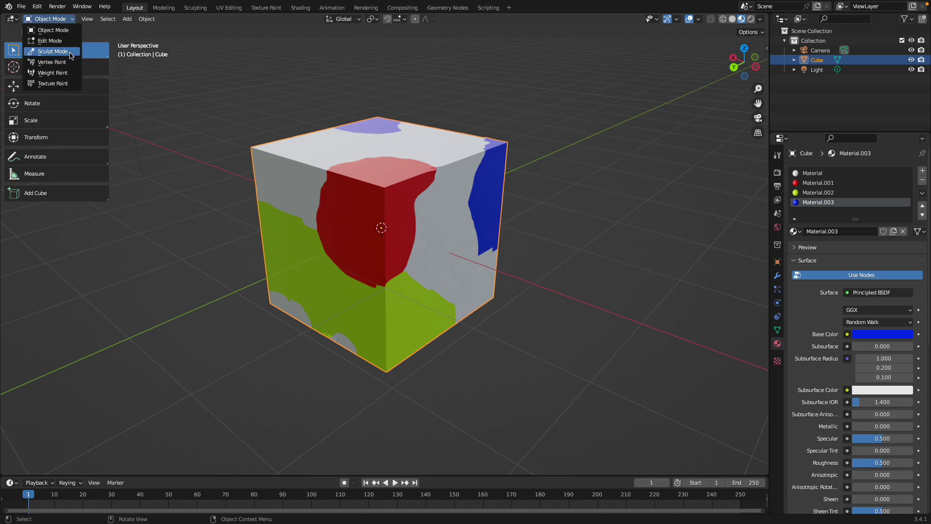
pyautogui.click(41, 50)
pyautogui.moveTo(368, 205)
pyautogui.mouseDown(button='middle')
pyautogui.moveTo(355, 184)
pyautogui.moveTo(361, 191)
pyautogui.mouseUp(button='middle')
pyautogui.hotkey('alt', 'h')
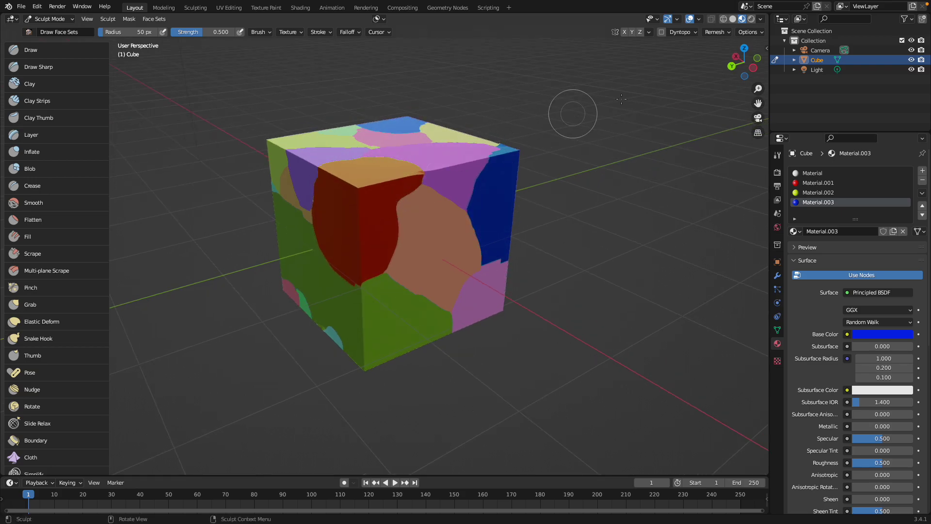
pyautogui.moveTo(699, 63)
pyautogui.mouseDown(button='middle')
pyautogui.moveTo(374, 234)
pyautogui.moveTo(395, 274)
pyautogui.moveTo(384, 235)
pyautogui.moveTo(360, 237)
pyautogui.mouseUp(button='middle')
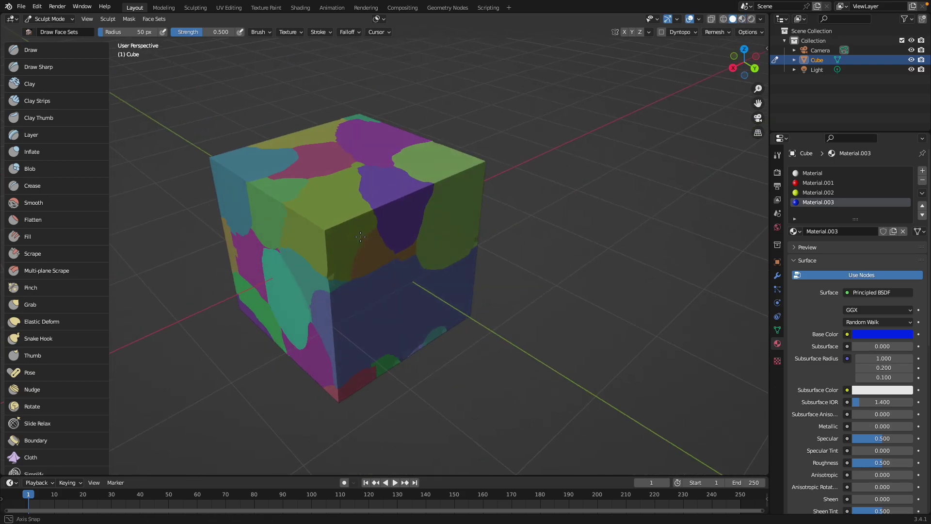
# Paint one more face set over the upper part of the cube's near vertical edge with Draw Face Sets.
pyautogui.scroll(-3, 329, 269)
pyautogui.moveTo(355, 258); pyautogui.dragTo(349, 266)
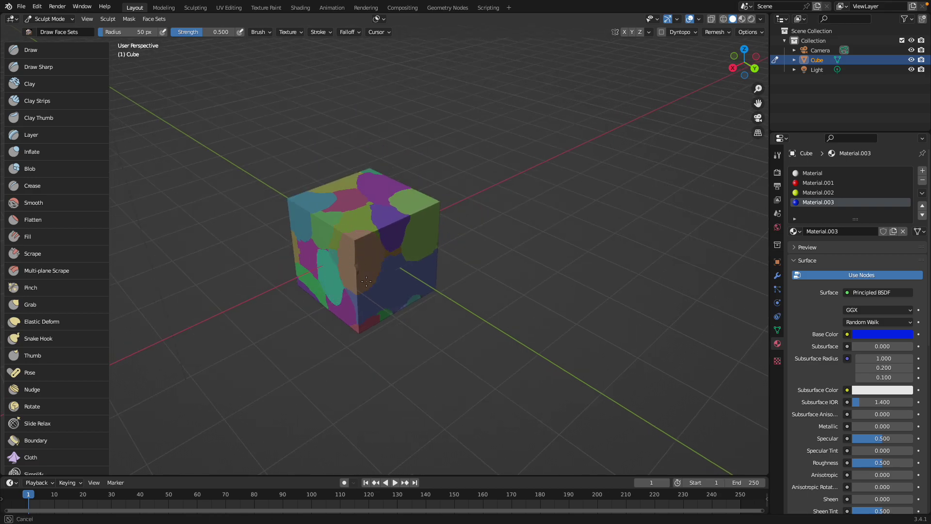
pyautogui.moveTo(350, 282)
pyautogui.mouseDown(button='middle')
pyautogui.moveTo(385, 281)
pyautogui.moveTo(343, 268)
pyautogui.mouseUp(button='middle')
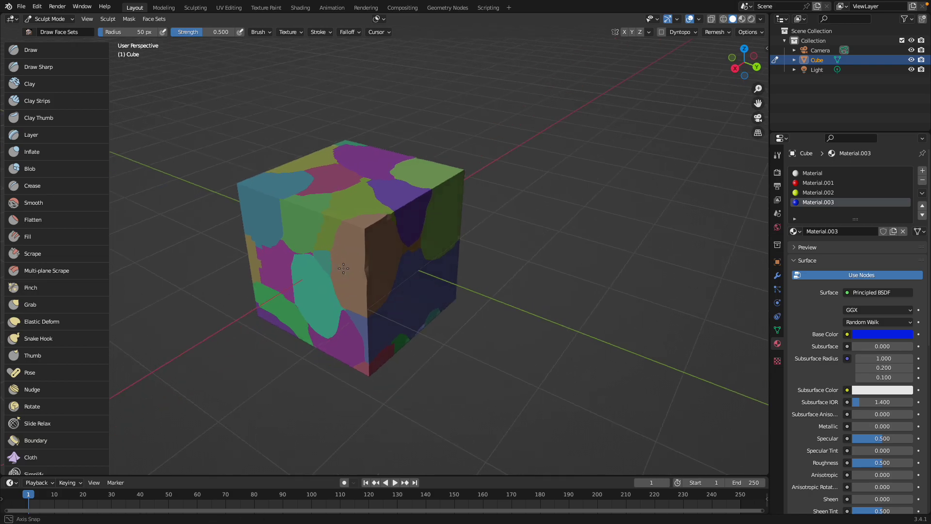
pyautogui.moveTo(347, 222)
pyautogui.mouseDown(button='middle')
pyautogui.moveTo(386, 236)
pyautogui.moveTo(359, 233)
pyautogui.mouseUp(button='middle')
# Return the cube to Object Mode and deselect it.
pyautogui.click(50, 19)
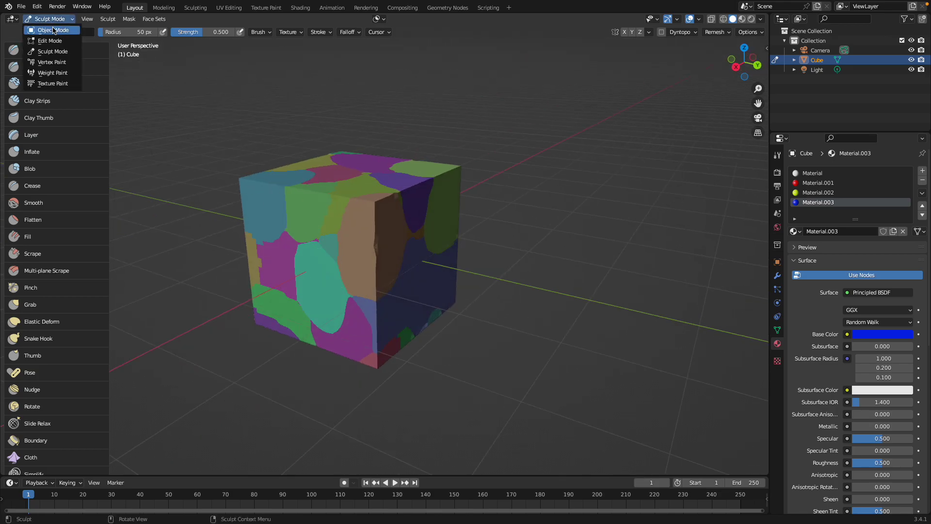
pyautogui.click(53, 30)
pyautogui.click(442, 145)
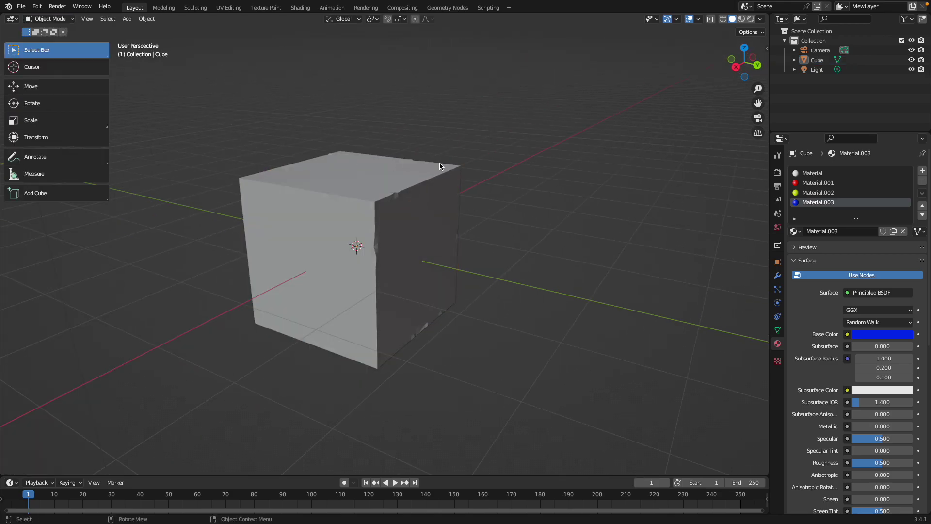
# Switch to the browser, open the Stack Exchange question "Access Face Set color in bpy" and examine the answer's Python snippet.
pyautogui.press('super+Tab')
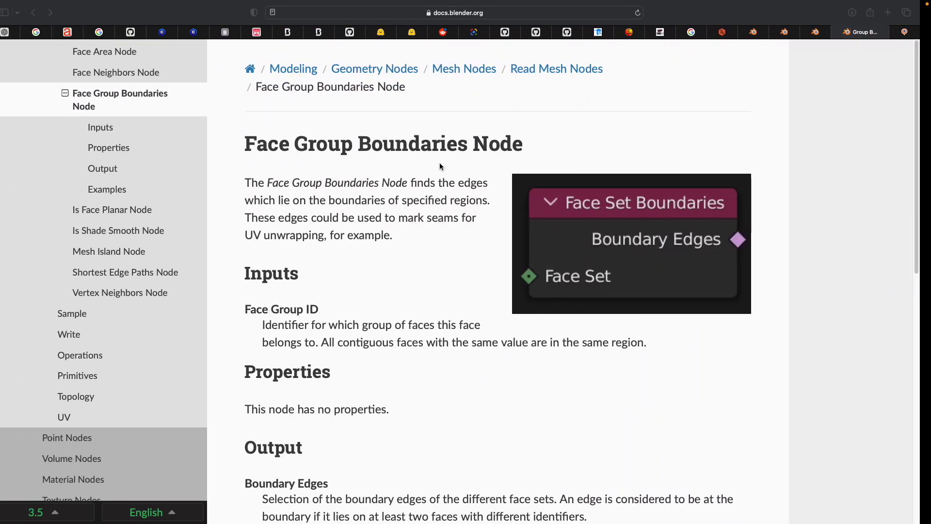
pyautogui.click(906, 36)
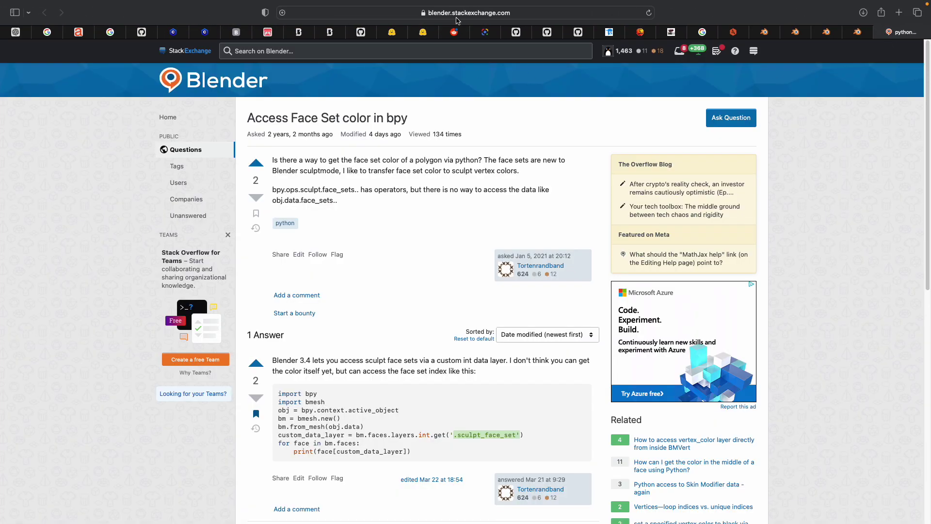
pyautogui.scroll(-1, 406, 296)
pyautogui.scroll(-5, 407, 298)
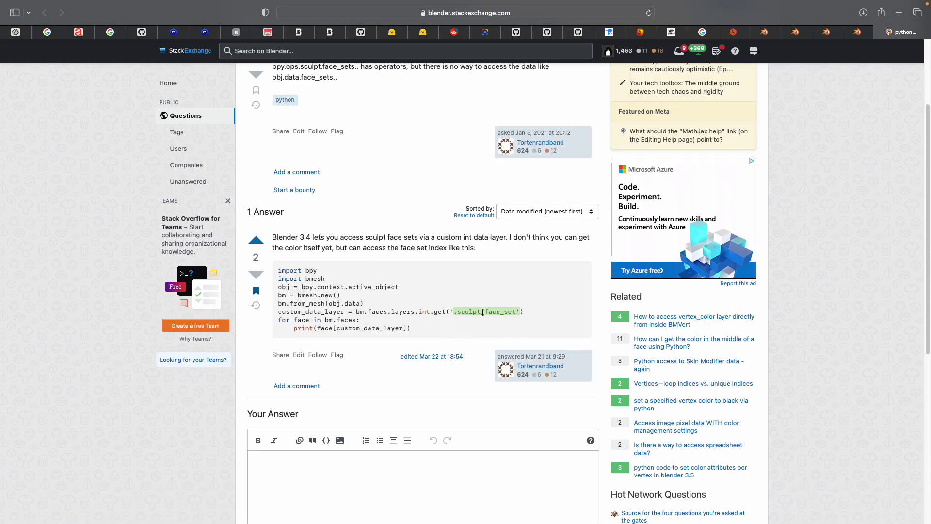
pyautogui.click(456, 321)
pyautogui.moveTo(421, 330); pyautogui.dragTo(274, 268)
pyautogui.moveTo(421, 331); pyautogui.dragTo(279, 268)
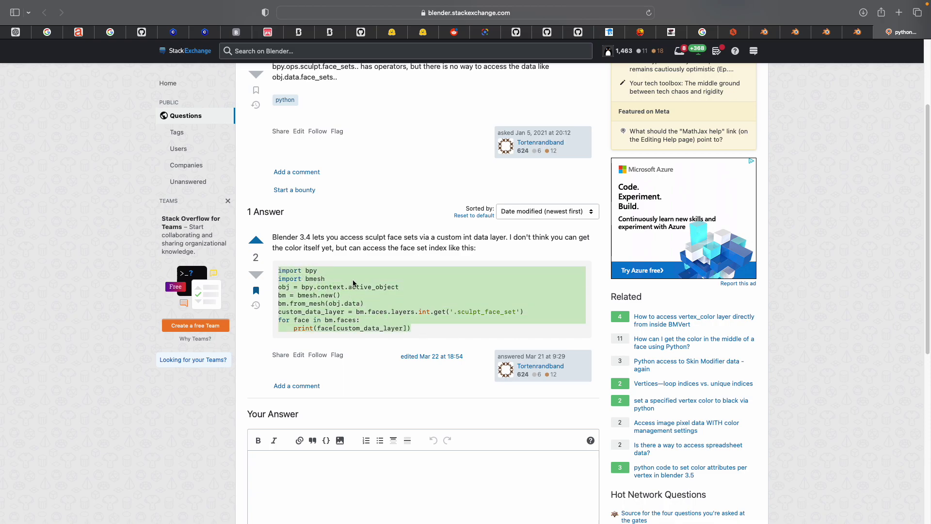
# Switch back to Blender, split the viewport vertically into a Text Editor and open face_set_separate_plates.py in it.
pyautogui.press('super+Tab')
pyautogui.moveTo(767, 21); pyautogui.dragTo(397, 43)
pyautogui.click(409, 19)
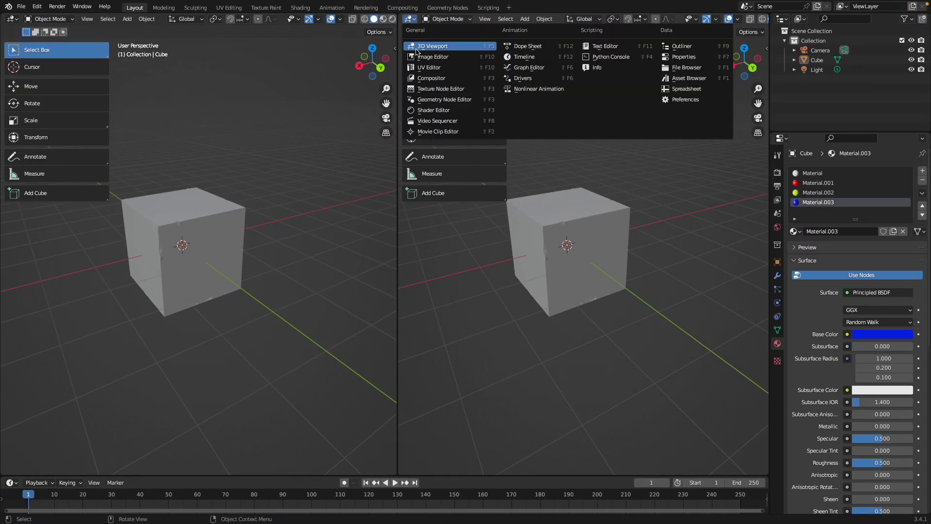
pyautogui.click(600, 47)
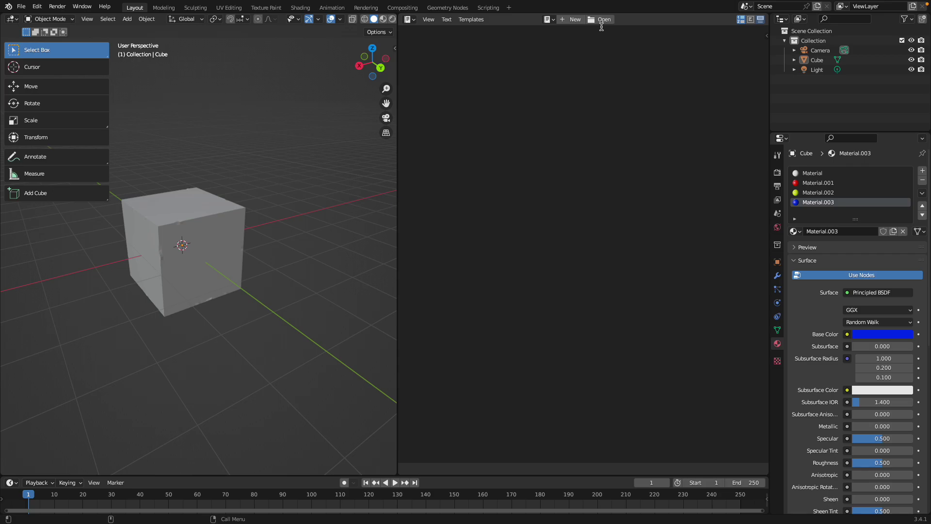
pyautogui.click(601, 20)
pyautogui.click(436, 181)
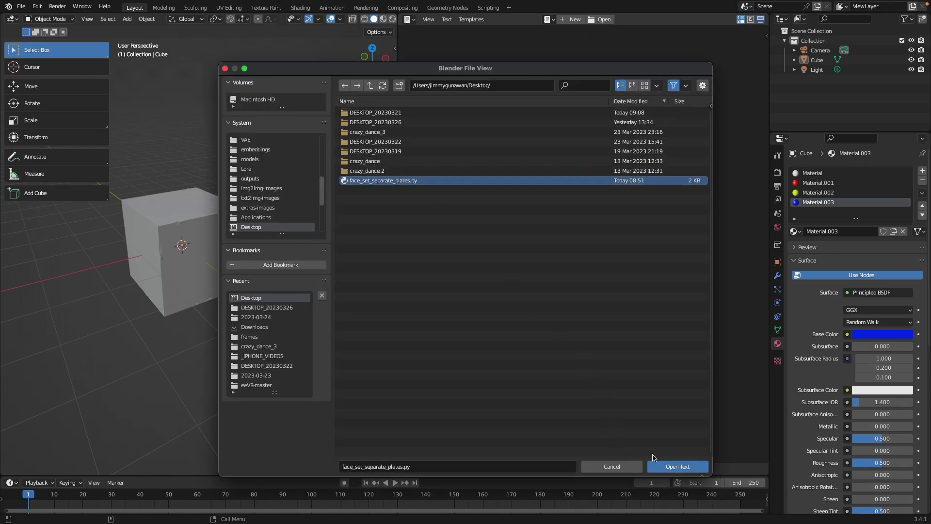
pyautogui.click(674, 466)
pyautogui.moveTo(399, 220); pyautogui.dragTo(365, 220)
pyautogui.scroll(4, 281, 243)
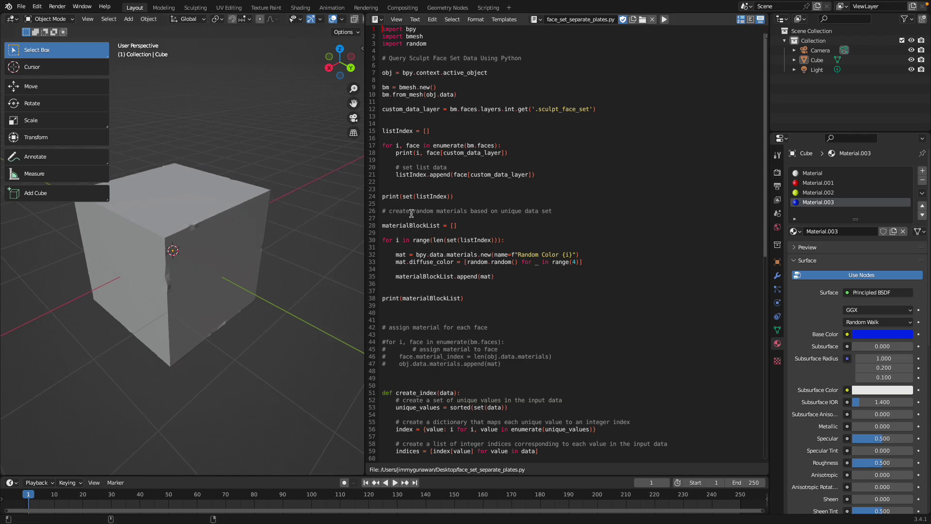
# Switch to the browser and highlight the '.sculpt_face_set' layer name in the answer's code.
pyautogui.hotkey('ctrl', 'Left')
pyautogui.click(470, 312)
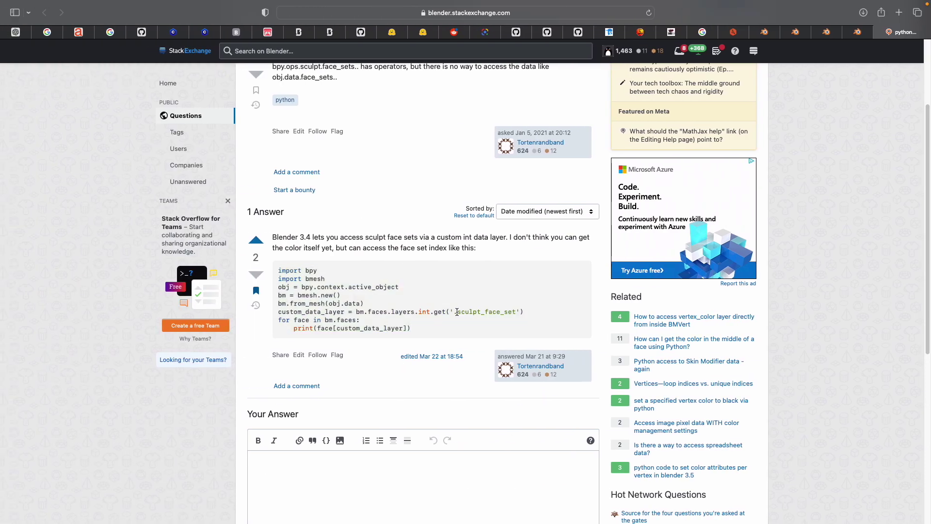
pyautogui.moveTo(454, 312); pyautogui.dragTo(513, 309)
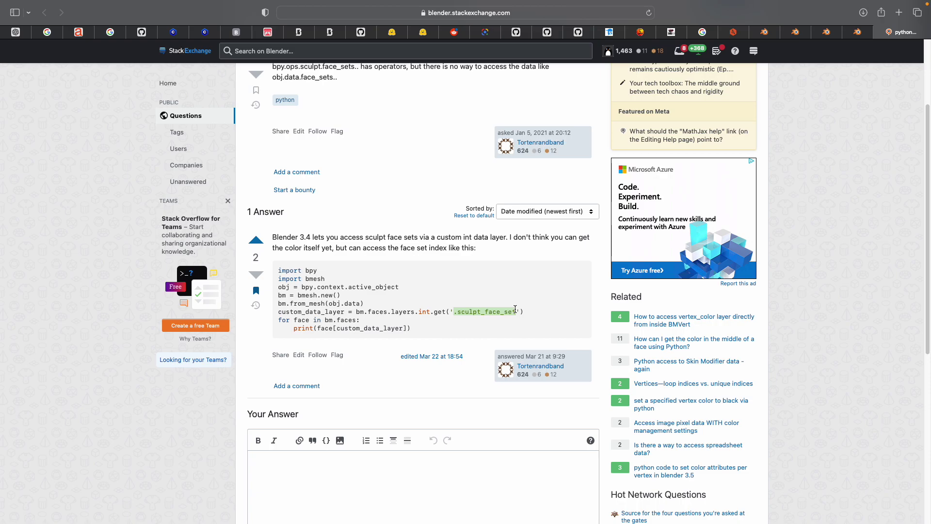
# Switch back to Blender and examine the script's face set query and random material creation sections.
pyautogui.hotkey('ctrl', 'Right')
pyautogui.moveTo(469, 137); pyautogui.dragTo(383, 72)
pyautogui.click(440, 125)
pyautogui.moveTo(264, 248); pyautogui.dragTo(296, 241, button='middle')
pyautogui.scroll(1, 257, 235)
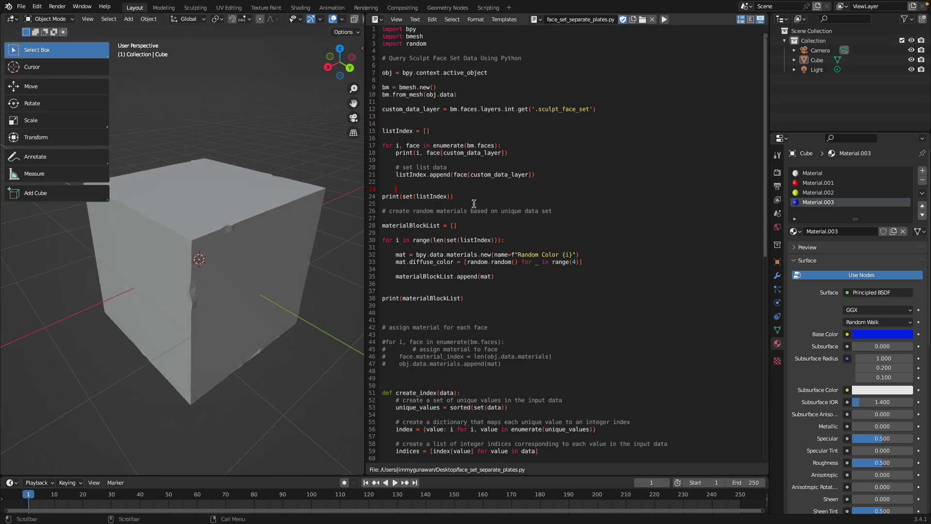
pyautogui.click(457, 222)
pyautogui.scroll(-2, 480, 262)
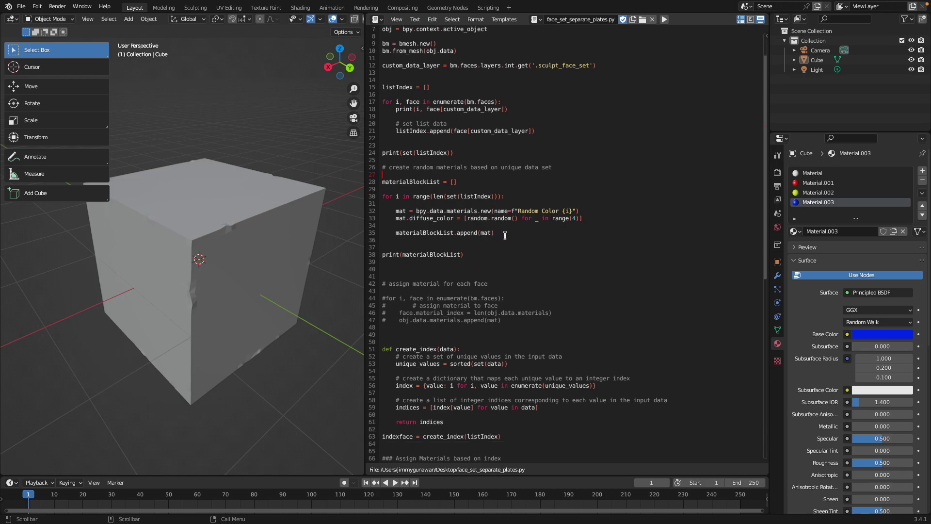
# Select the cube and examine the script's create_index function and the per-face material assignment at its end.
pyautogui.click(275, 194)
pyautogui.moveTo(276, 194)
pyautogui.mouseDown(button='middle')
pyautogui.moveTo(234, 187)
pyautogui.moveTo(289, 200)
pyautogui.mouseUp(button='middle')
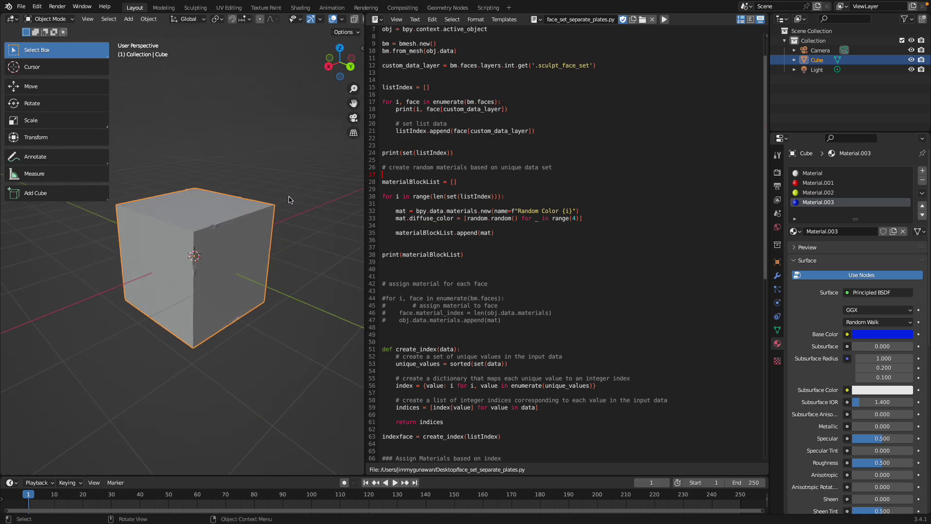
pyautogui.moveTo(286, 230); pyautogui.dragTo(293, 224, button='middle')
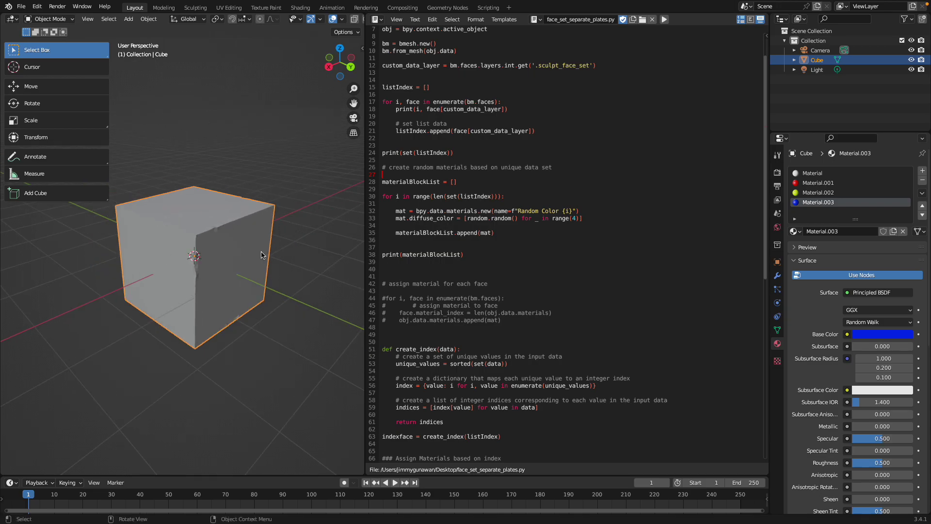
pyautogui.scroll(2, 237, 269)
pyautogui.scroll(2, 450, 273)
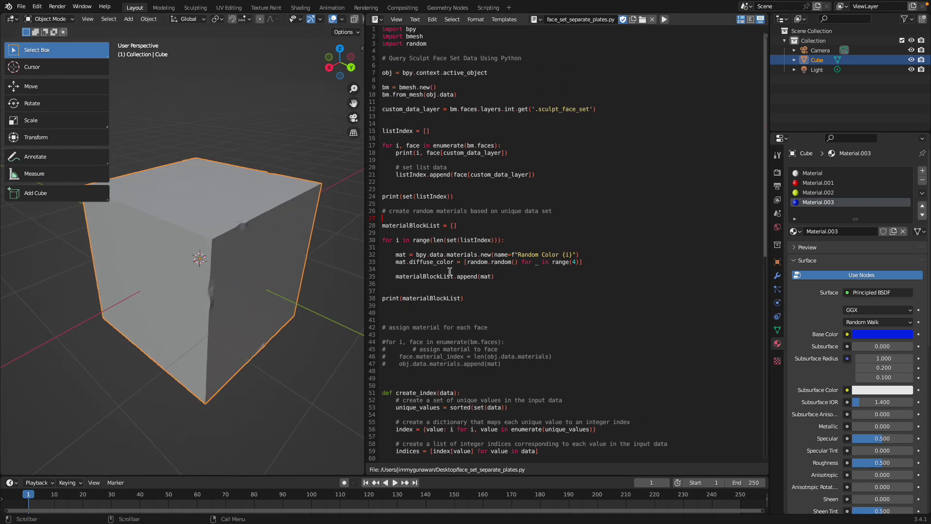
pyautogui.scroll(-13, 450, 272)
pyautogui.scroll(11, 505, 296)
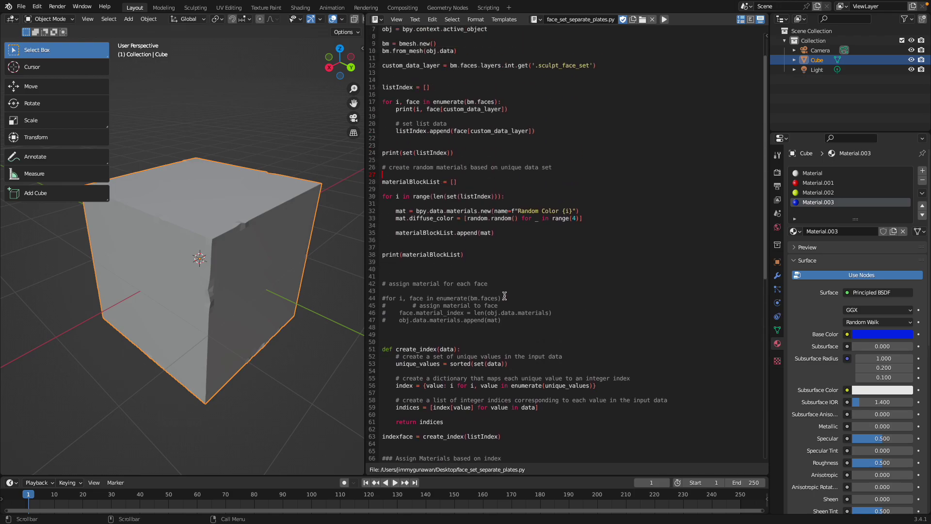
pyautogui.scroll(2, 504, 296)
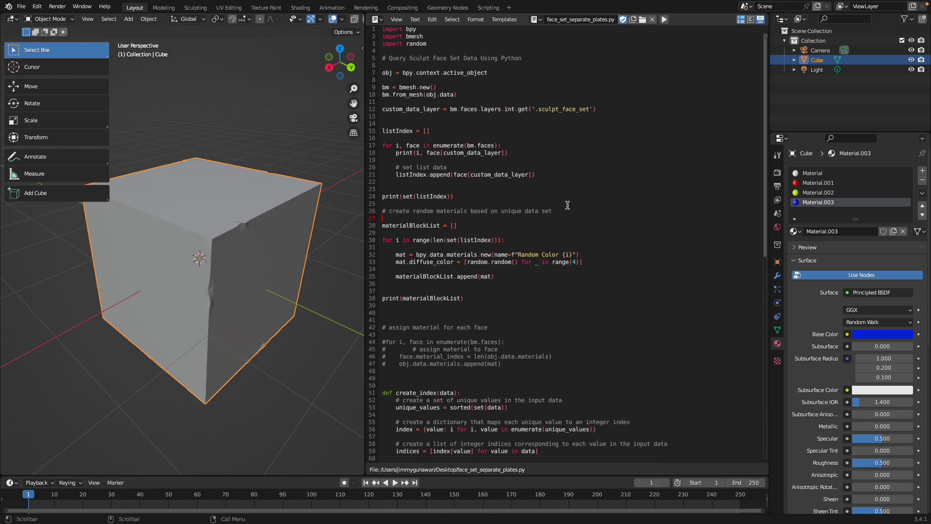
pyautogui.scroll(-14, 567, 206)
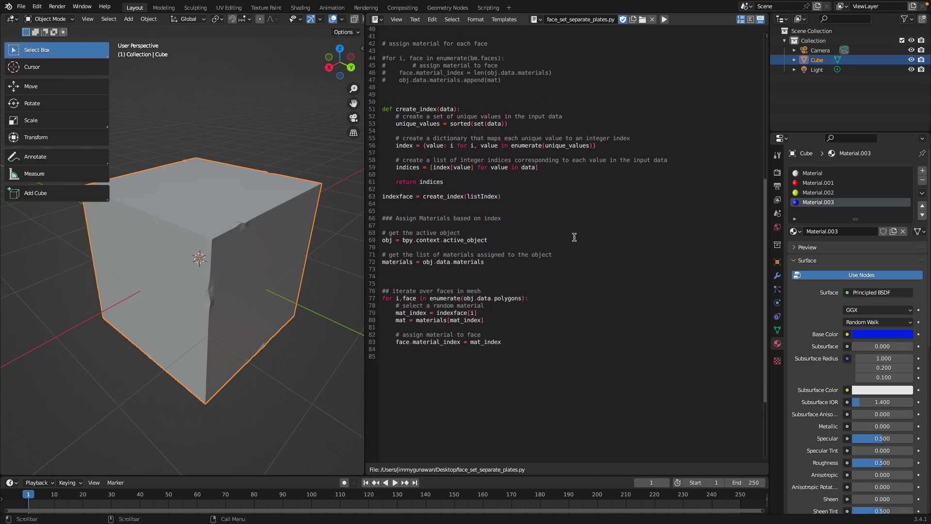
pyautogui.scroll(8, 567, 206)
# Deselect the cube and close the Text Editor area by expanding the 3D viewport over it.
pyautogui.click(313, 167)
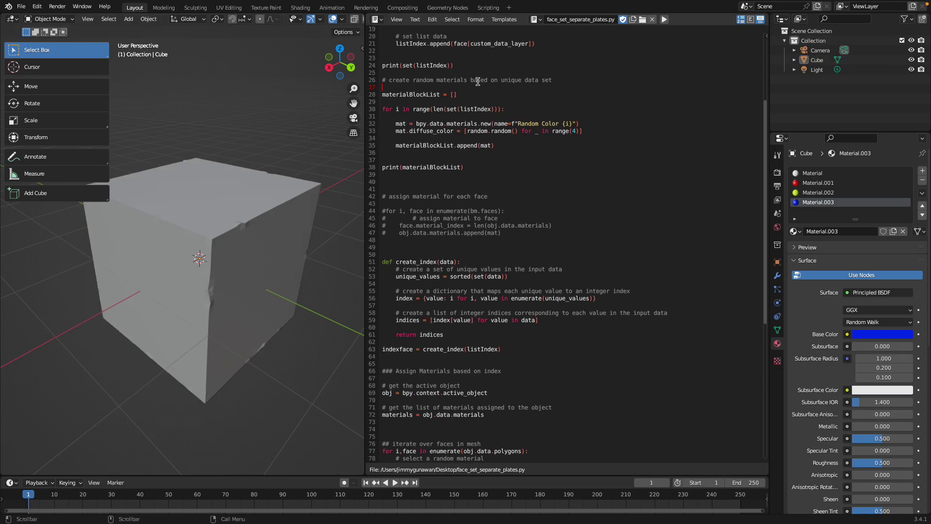
pyautogui.moveTo(366, 64); pyautogui.dragTo(427, 47)
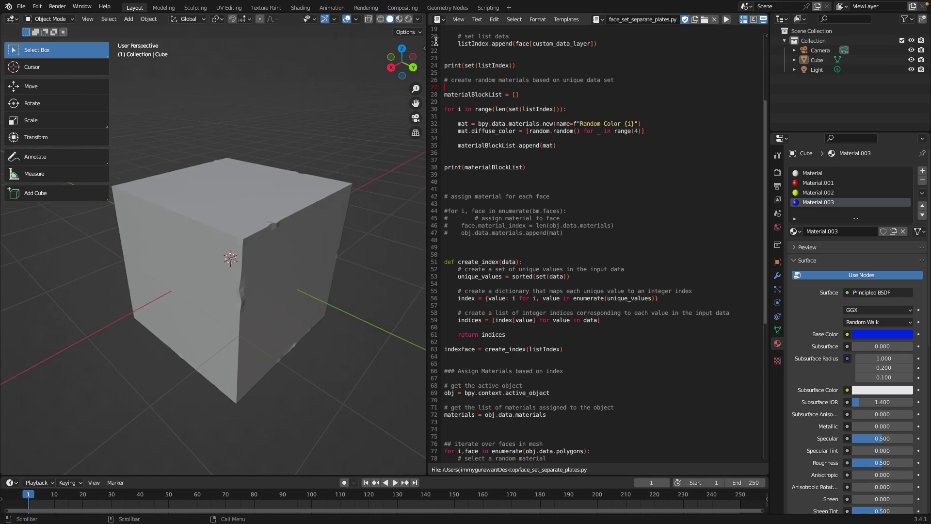
pyautogui.moveTo(424, 15); pyautogui.dragTo(502, 39)
pyautogui.scroll(-2, 468, 91)
pyautogui.moveTo(572, 119); pyautogui.dragTo(485, 123, button='middle')
# Split the viewport horizontally, turn the upper area into a Geometry Node Editor and create a new node tree for the cube.
pyautogui.moveTo(765, 18); pyautogui.dragTo(727, 207)
pyautogui.click(12, 19)
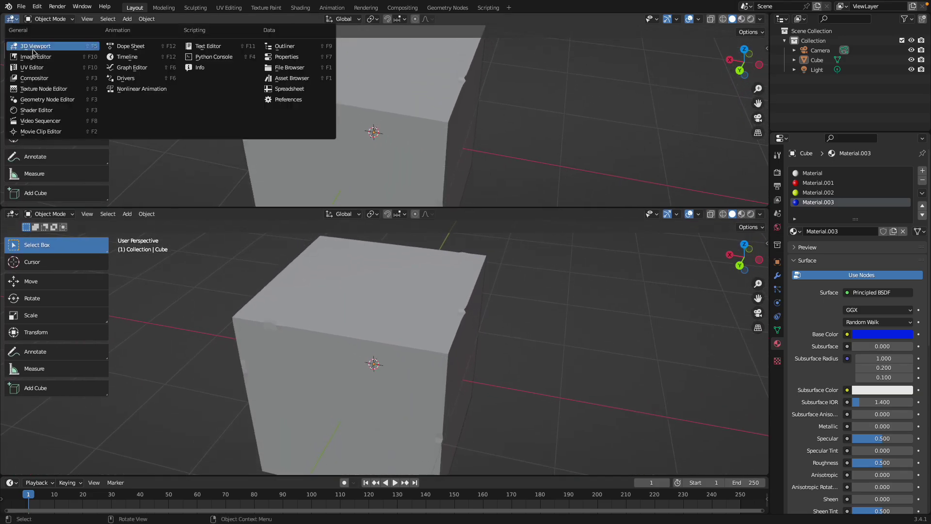
pyautogui.click(59, 99)
pyautogui.click(350, 20)
pyautogui.click(362, 22)
pyautogui.click(365, 21)
# Add a Face Set Boundaries node above the link between Group Input and Group Output, and slightly enlarge the node editor.
pyautogui.scroll(8, 312, 86)
pyautogui.moveTo(314, 110); pyautogui.dragTo(326, 58, button='middle')
pyautogui.hotkey('shift', 'a')
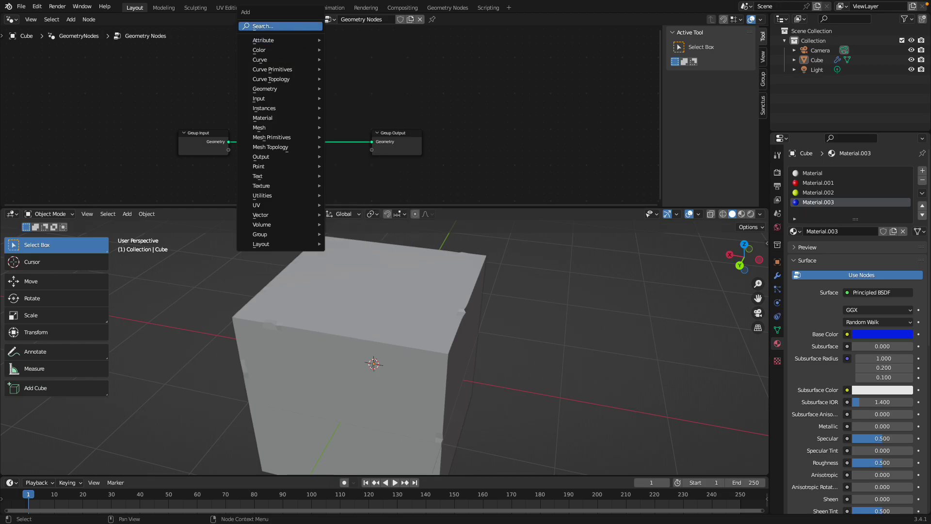
pyautogui.write('face set')
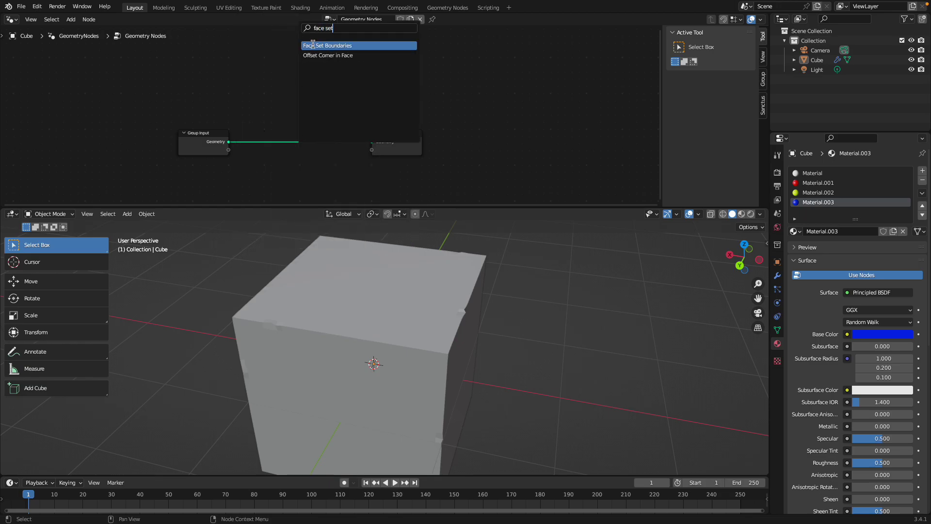
pyautogui.press('Return')
pyautogui.click(287, 97)
pyautogui.scroll(5, 286, 95)
pyautogui.moveTo(286, 96); pyautogui.dragTo(312, 89, button='middle')
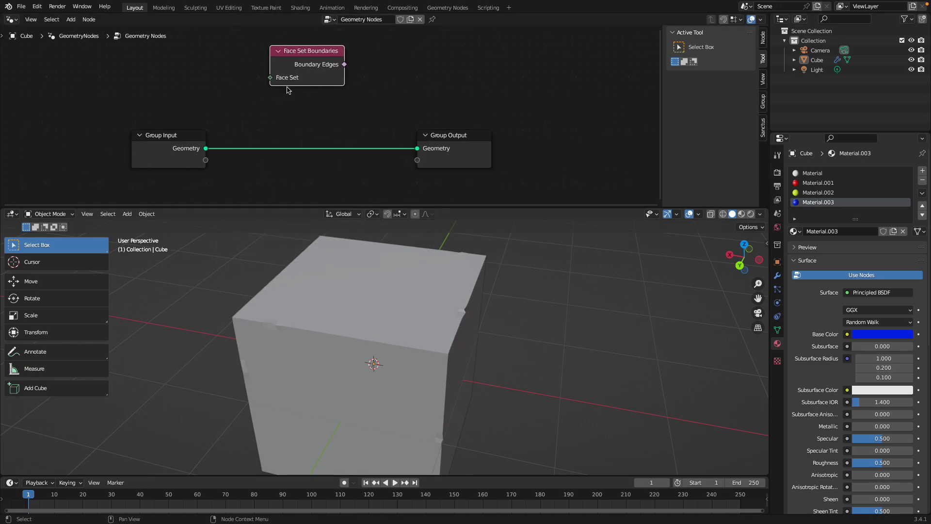
pyautogui.scroll(-1, 498, 170)
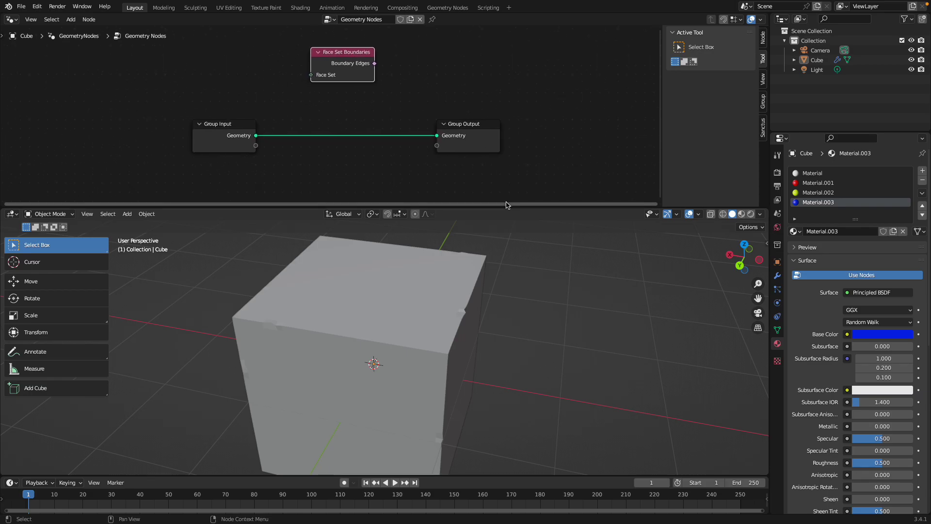
pyautogui.moveTo(505, 208); pyautogui.dragTo(505, 214)
pyautogui.scroll(-1, 488, 301)
pyautogui.moveTo(488, 301); pyautogui.dragTo(475, 293, button='middle')
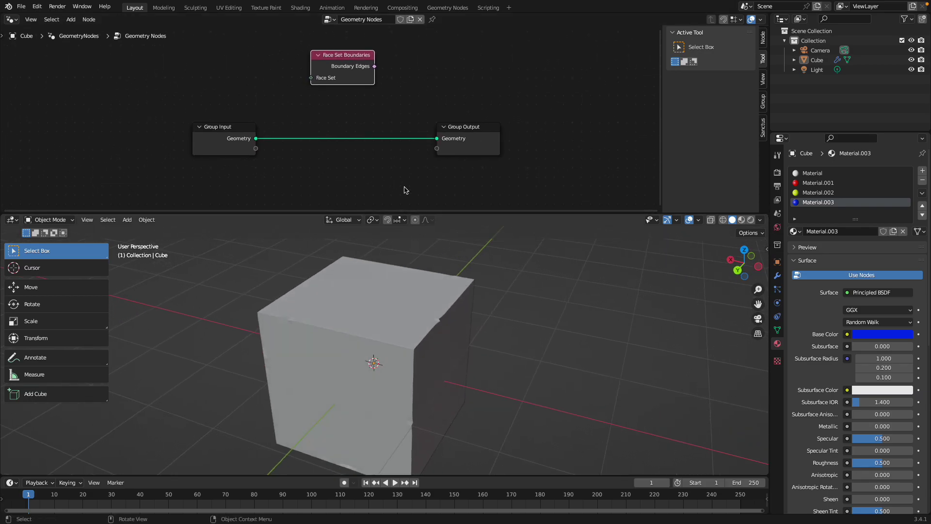
# Nudge the Group Input node slightly away from Group Output and save the file segmented_001.blend.
pyautogui.moveTo(266, 141); pyautogui.dragTo(281, 136, button='middle')
pyautogui.moveTo(247, 126); pyautogui.dragTo(239, 128)
pyautogui.moveTo(149, 70); pyautogui.dragTo(184, 91, button='middle')
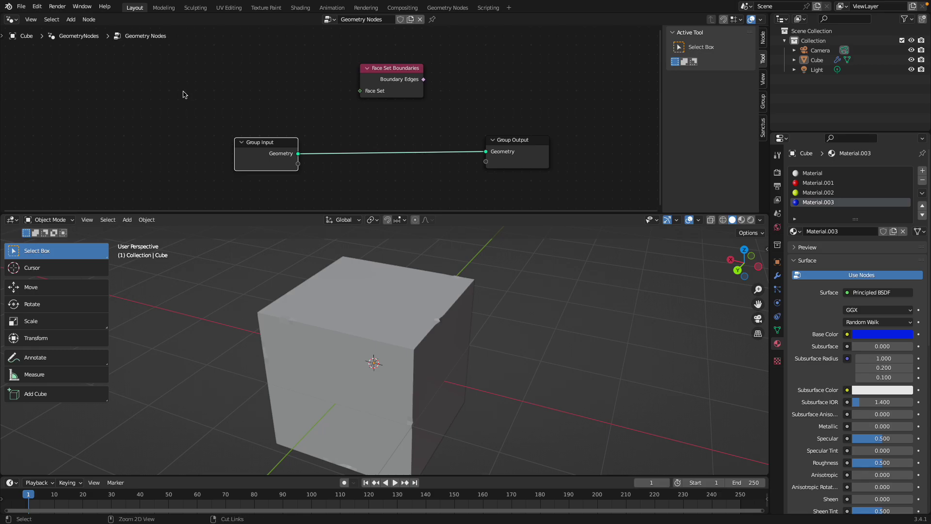
pyautogui.hotkey('ctrl', 's')
# Add a Voronoi Texture node in the free space before the Group Input node.
pyautogui.moveTo(252, 99); pyautogui.dragTo(272, 82, button='middle')
pyautogui.hotkey('shift', 'a')
pyautogui.click(188, 82)
pyautogui.write('voron')
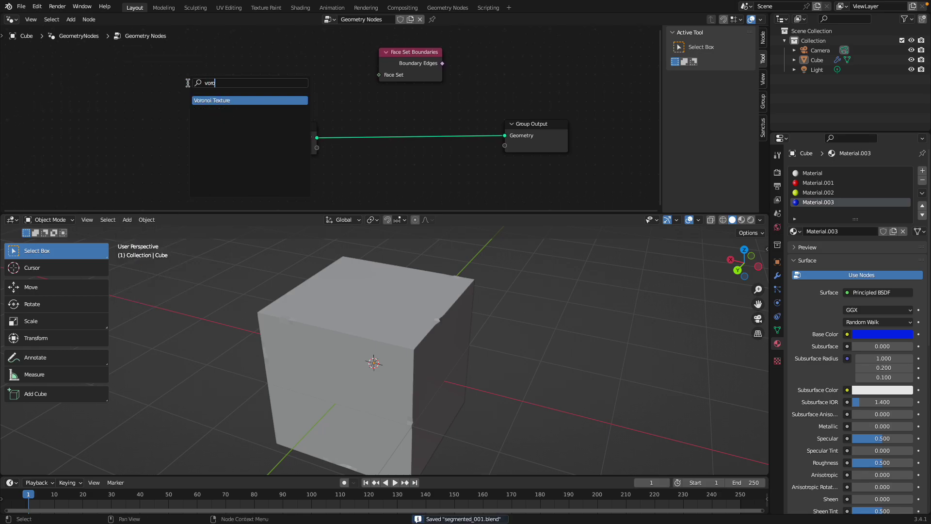
pyautogui.press('Return')
pyautogui.click(109, 62)
# Add a White Noise Texture node between the Voronoi Texture and Face Set Boundaries nodes.
pyautogui.moveTo(195, 57); pyautogui.dragTo(197, 90, button='middle')
pyautogui.hotkey('shift', 'a')
pyautogui.click(197, 91)
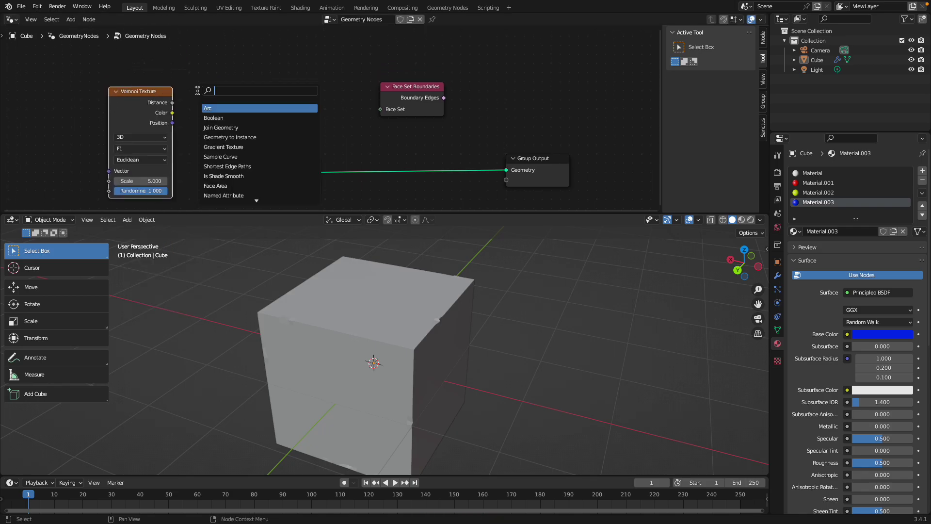
pyautogui.write('nois')
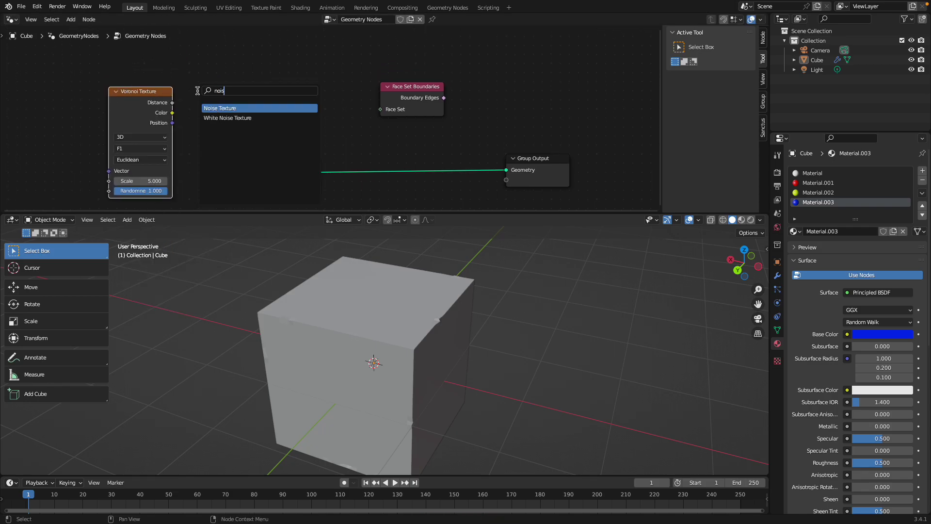
pyautogui.press('Down')
pyautogui.press('Return')
pyautogui.click(198, 88)
pyautogui.moveTo(180, 97); pyautogui.dragTo(163, 93, button='middle')
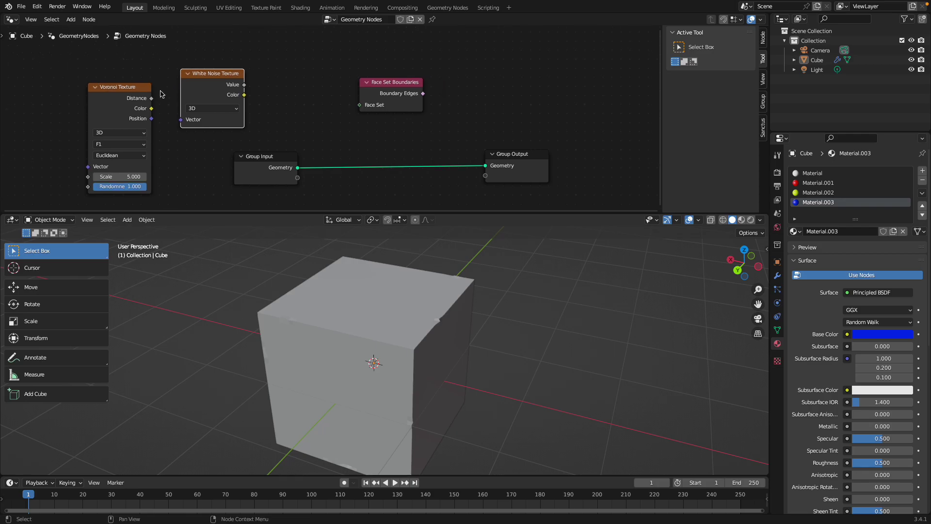
# Link the Voronoi Texture's Color output to the White Noise Texture's Vector input and tidy the positions of both nodes.
pyautogui.scroll(1, 163, 97)
pyautogui.click(103, 99)
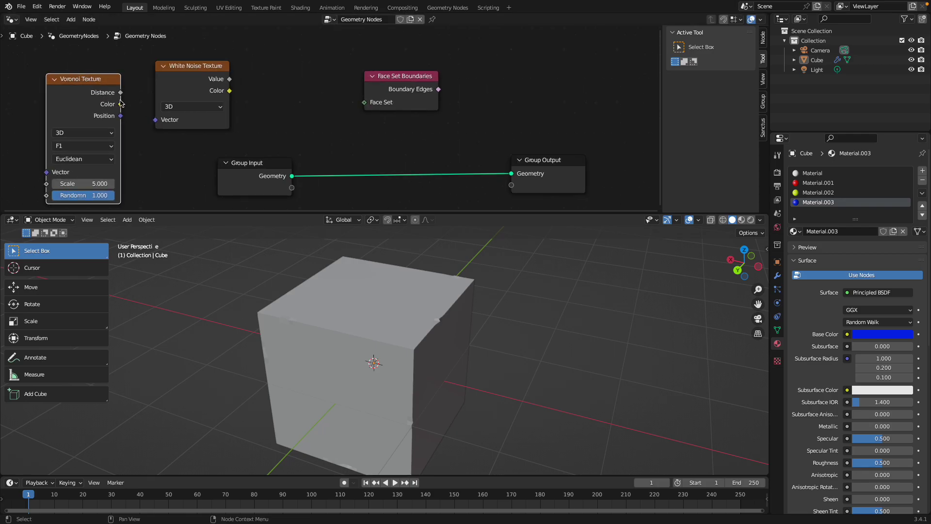
pyautogui.moveTo(121, 105); pyautogui.dragTo(152, 120)
pyautogui.moveTo(102, 85); pyautogui.dragTo(101, 68)
pyautogui.moveTo(186, 77); pyautogui.dragTo(183, 84)
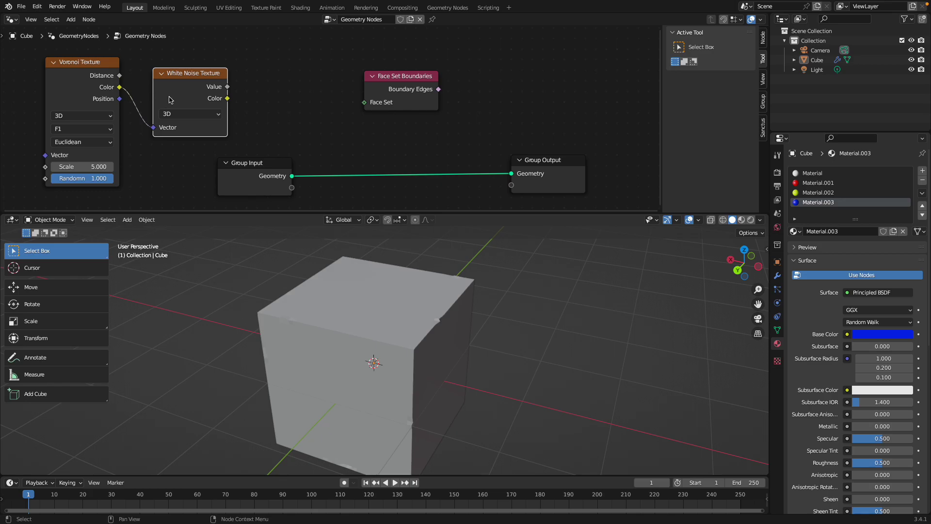
pyautogui.scroll(-1, 178, 97)
pyautogui.moveTo(189, 86); pyautogui.dragTo(177, 87)
pyautogui.moveTo(134, 90); pyautogui.dragTo(132, 98, button='middle')
pyautogui.moveTo(106, 87); pyautogui.dragTo(98, 87)
pyautogui.moveTo(226, 92); pyautogui.dragTo(207, 97, button='middle')
pyautogui.hotkey('shift', 'a')
pyautogui.press('s')
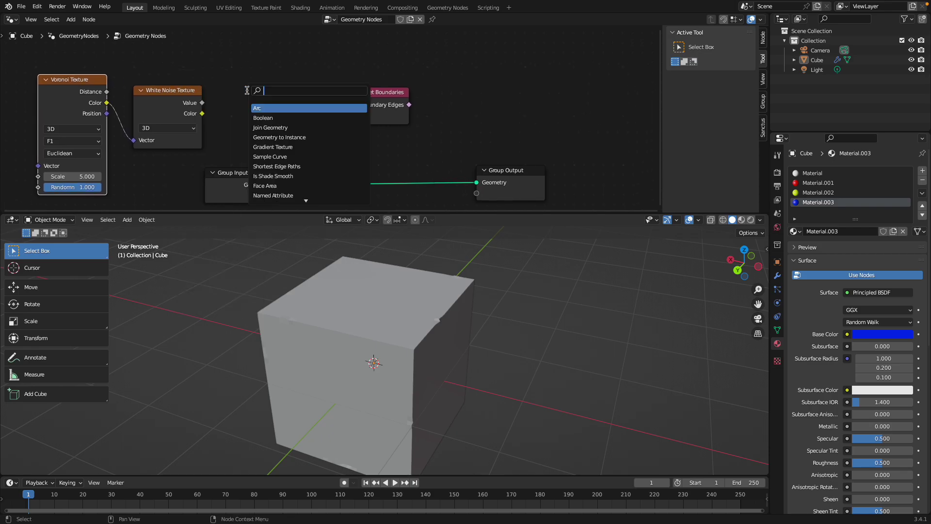
pyautogui.click(341, 89)
pyautogui.scroll(1, 301, 93)
pyautogui.moveTo(169, 88); pyautogui.dragTo(171, 83)
pyautogui.moveTo(183, 97)
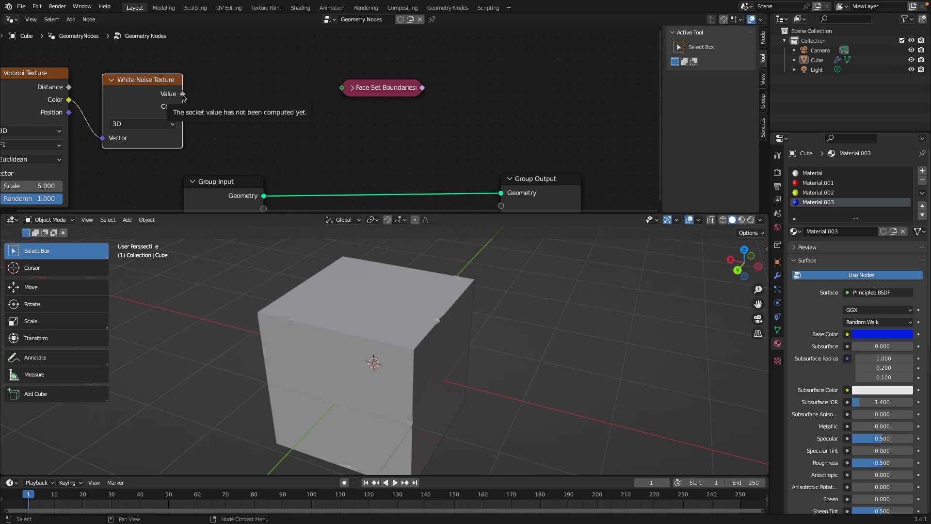
# Add a Split Edges node after Face Set Boundaries, making room around it and keeping Face Set Boundaries expanded.
pyautogui.hotkey('shift', 'a')
pyautogui.click(231, 96)
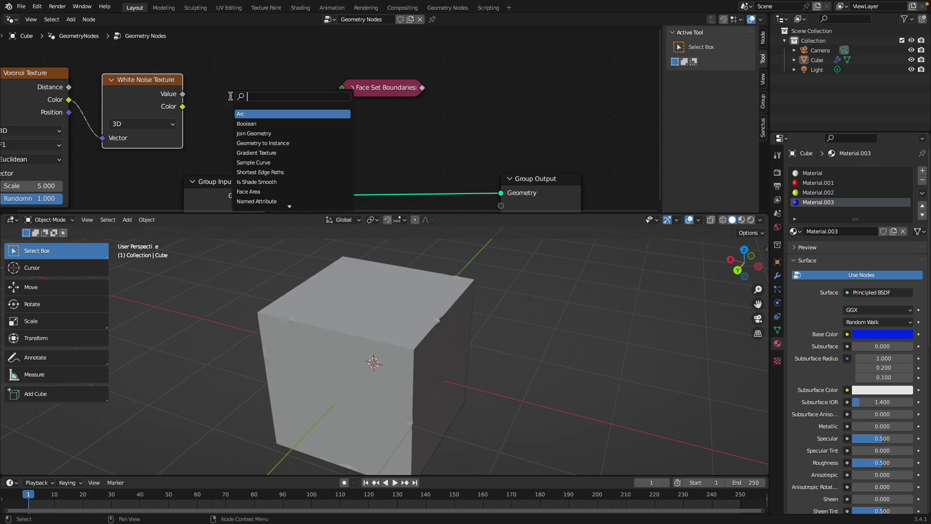
pyautogui.write('split')
pyautogui.press('Return')
pyautogui.moveTo(535, 181); pyautogui.dragTo(561, 181)
pyautogui.moveTo(379, 91); pyautogui.dragTo(353, 78)
pyautogui.click(334, 74)
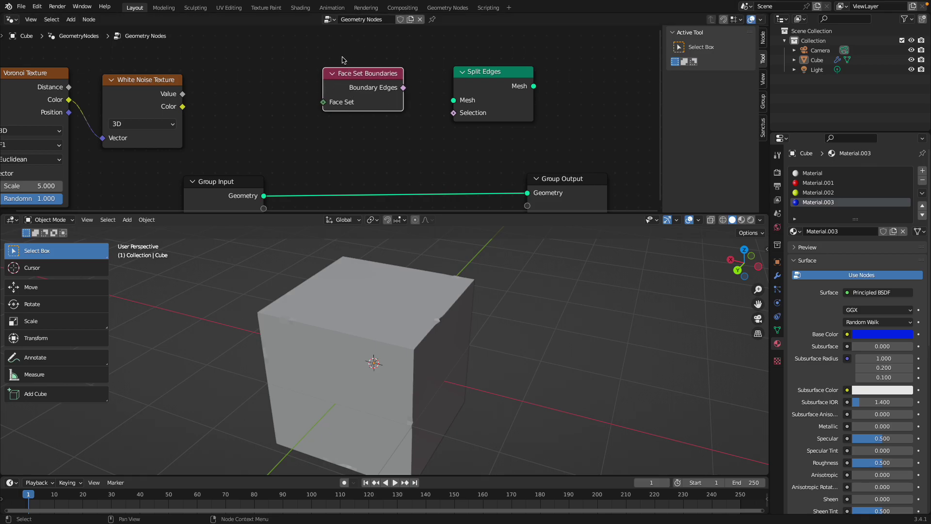
# View the Blender version on the splash screen and save the file segmented_001.blend.
pyautogui.moveTo(355, 91)
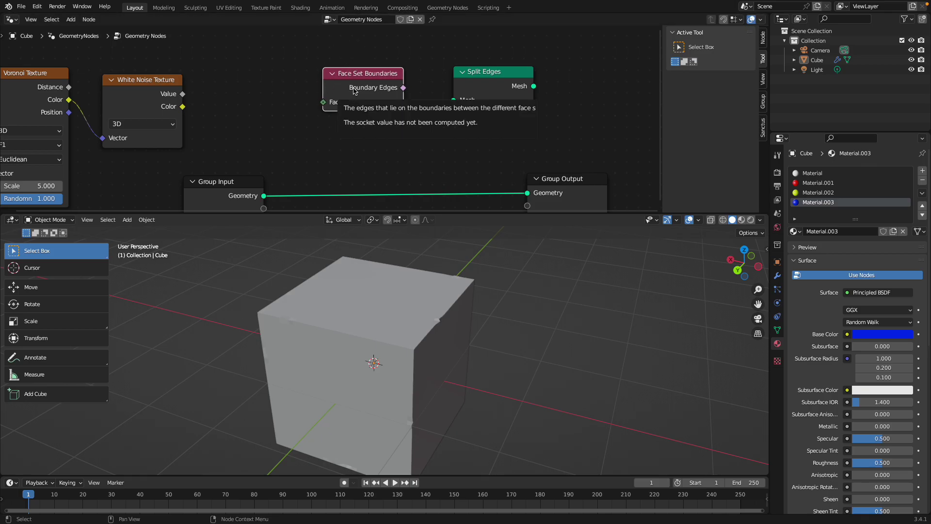
pyautogui.click(9, 7)
pyautogui.click(26, 17)
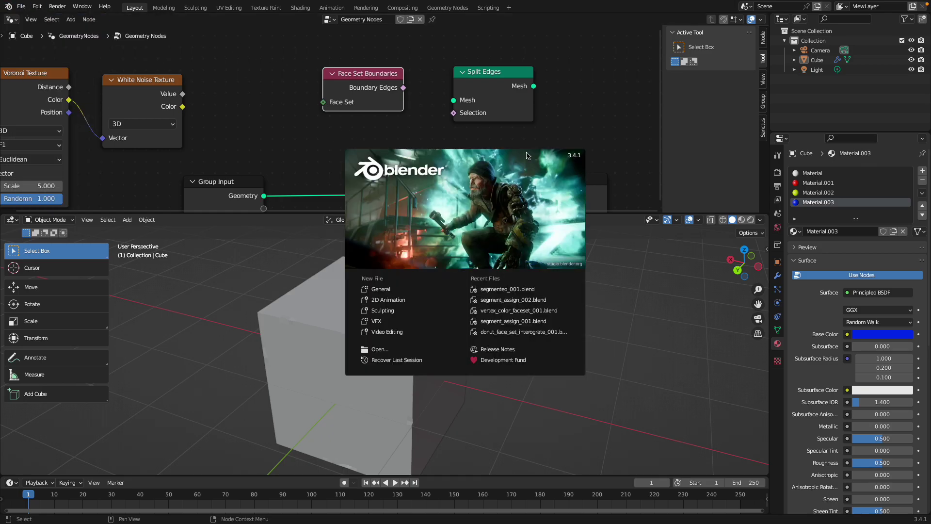
pyautogui.click(264, 91)
pyautogui.hotkey('ctrl', 's')
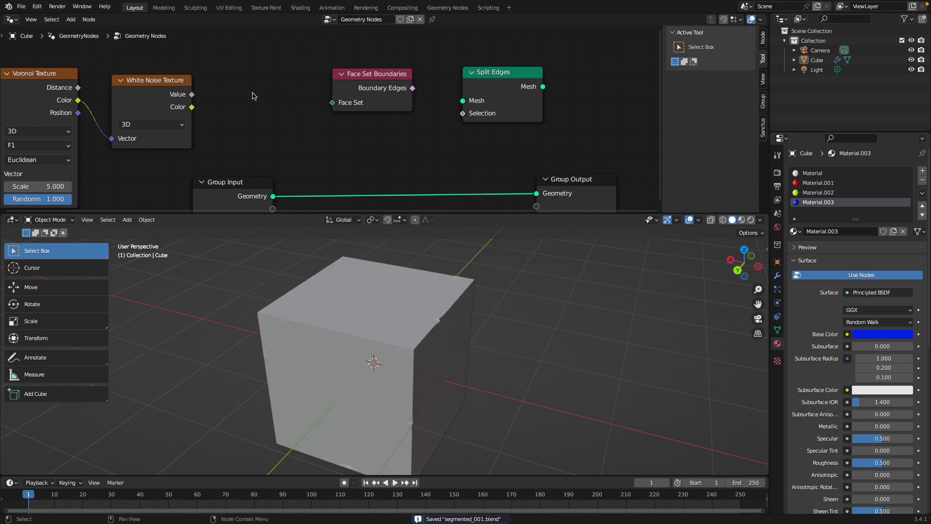
# Add a Math node set to Add before Face Set Boundaries and link the White Noise Texture's Color to its first Value.
pyautogui.hotkey('shift', 'a')
pyautogui.click(253, 95)
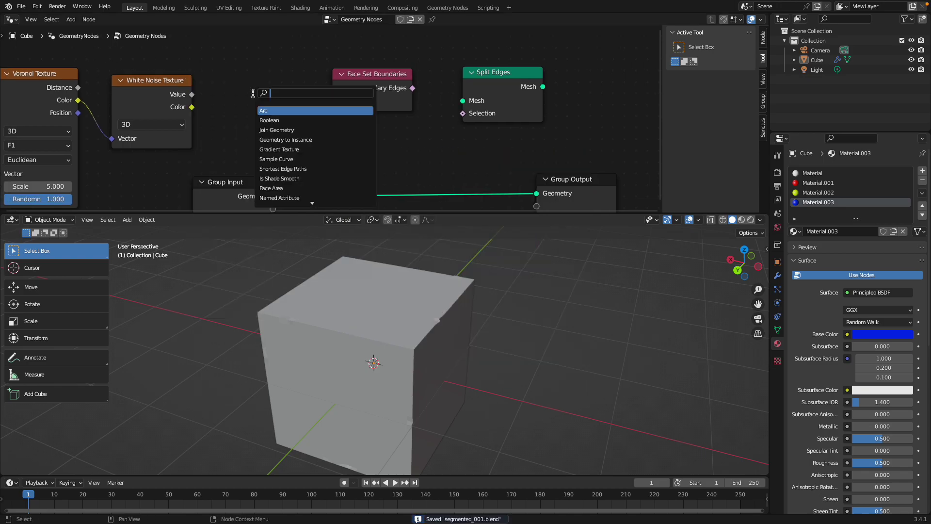
pyautogui.write('add')
pyautogui.press('Return')
pyautogui.click(234, 71)
pyautogui.moveTo(193, 109); pyautogui.dragTo(237, 122)
# Link the Add node's Value to Face Set, Boundary Edges to the Split Edges Selection, and the Split Edges Mesh to Group Output.
pyautogui.moveTo(304, 79)
pyautogui.mouseDown()
pyautogui.moveTo(296, 77)
pyautogui.moveTo(316, 86)
pyautogui.mouseUp()
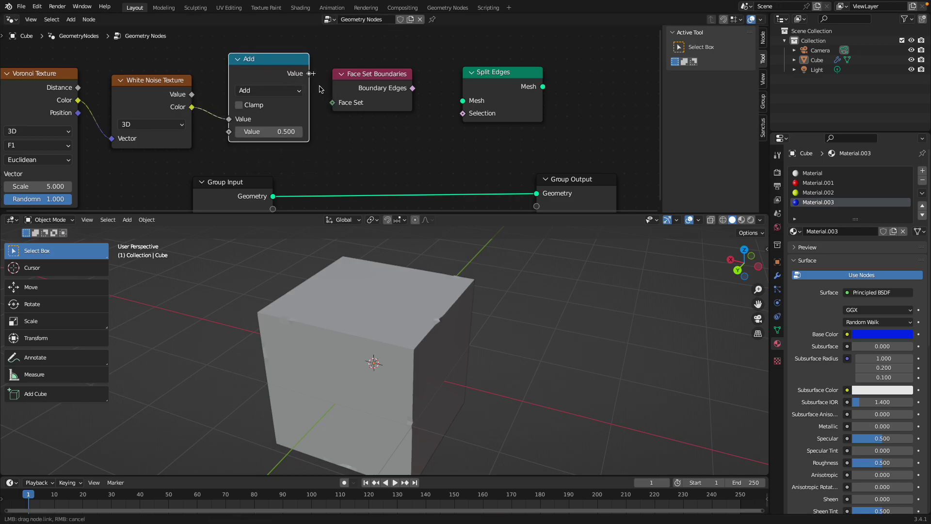
pyautogui.moveTo(360, 105); pyautogui.dragTo(360, 106)
pyautogui.moveTo(412, 88); pyautogui.dragTo(463, 113)
pyautogui.moveTo(543, 86); pyautogui.dragTo(594, 165)
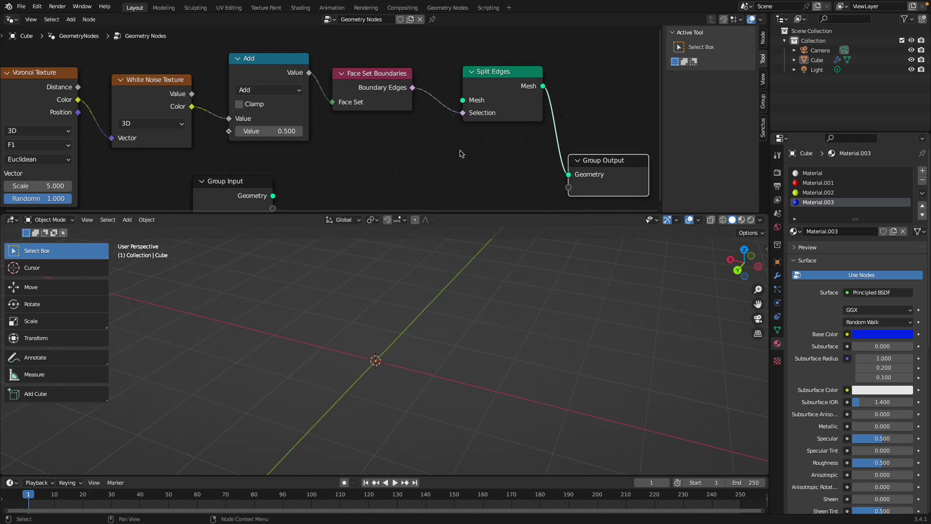
pyautogui.scroll(-2, 386, 102)
pyautogui.moveTo(386, 102); pyautogui.dragTo(393, 73, button='middle')
# Set the Voronoi Texture's Scale to 0.68 and the Add node's second Value to about 3.38.
pyautogui.click(85, 143)
pyautogui.write('0.58')
pyautogui.press('Return')
pyautogui.moveTo(276, 97); pyautogui.dragTo(300, 97)
# Link the Group Input's Geometry to the Mesh input of Split Edges and move Split Edges slightly lower.
pyautogui.press('Home')
pyautogui.click(299, 163)
pyautogui.scroll(-2, 299, 163)
pyautogui.moveTo(304, 164); pyautogui.dragTo(425, 104)
pyautogui.moveTo(438, 109); pyautogui.dragTo(435, 125)
pyautogui.scroll(2, 312, 150)
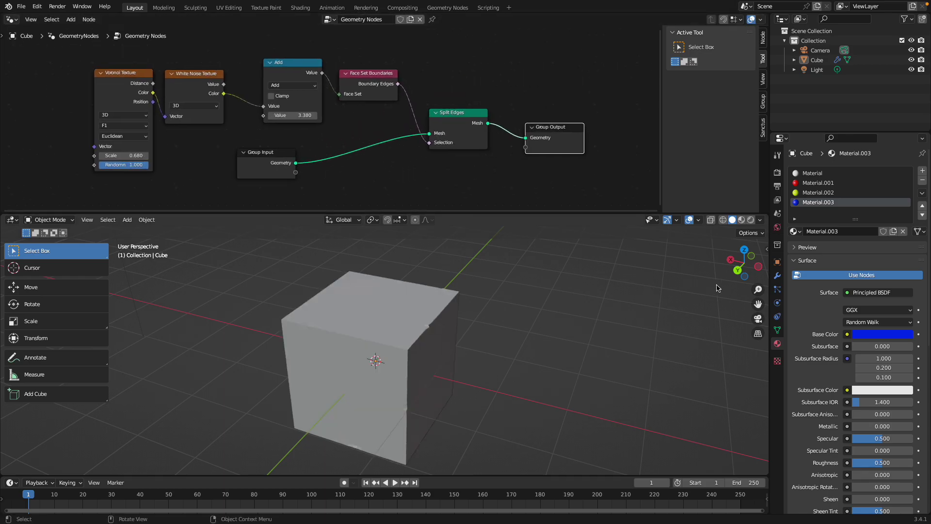
# Add a Smooth modifier to the cube after the Geometry Nodes modifier.
pyautogui.click(778, 277)
pyautogui.click(834, 175)
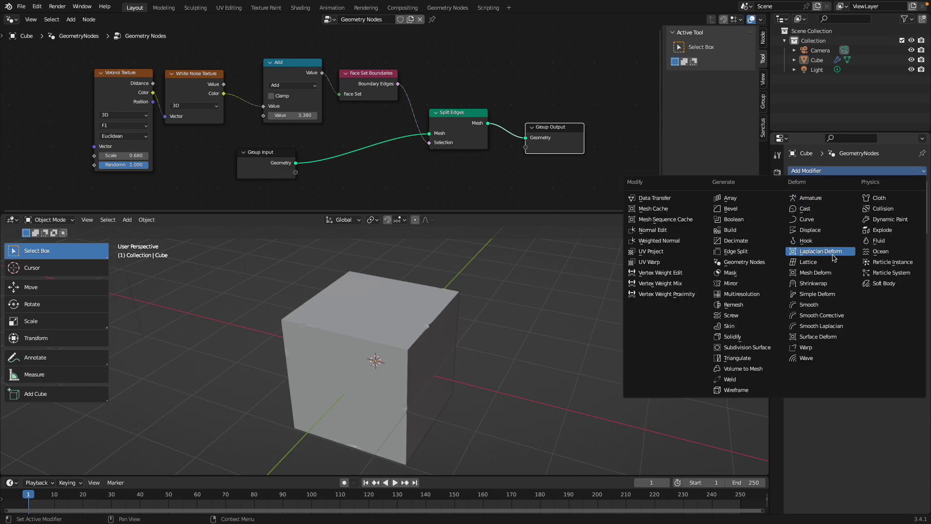
pyautogui.click(823, 305)
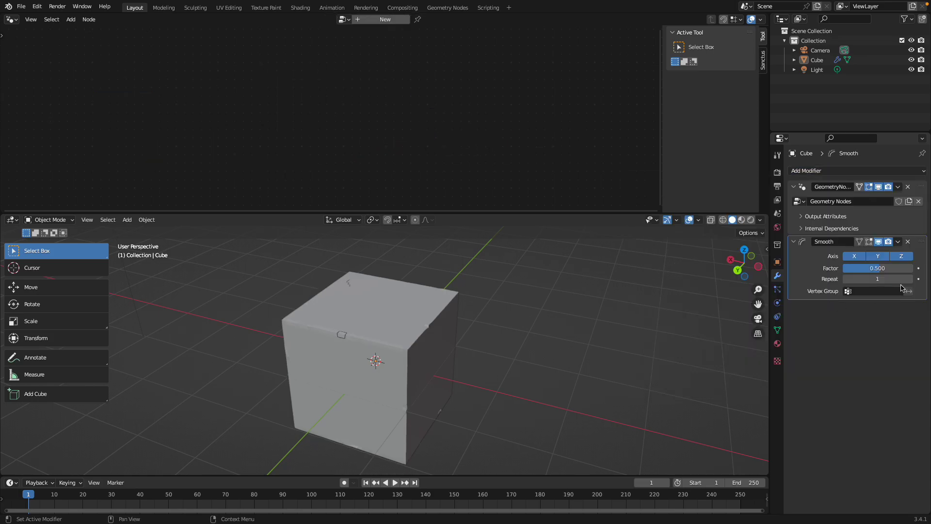
# Set the Smooth modifier's Repeat to 9 and its Factor to about 1.017.
pyautogui.click(888, 295)
pyautogui.click(910, 280)
pyautogui.click(911, 280)
pyautogui.click(911, 280)
pyautogui.click(911, 280)
pyautogui.click(910, 280)
pyautogui.click(910, 280)
pyautogui.click(910, 280)
pyautogui.click(910, 280)
pyautogui.moveTo(885, 269); pyautogui.dragTo(887, 269)
# Make the Geometry Nodes modifier active again to show its node tree, and save the file segmented_001.blend.
pyautogui.click(924, 210)
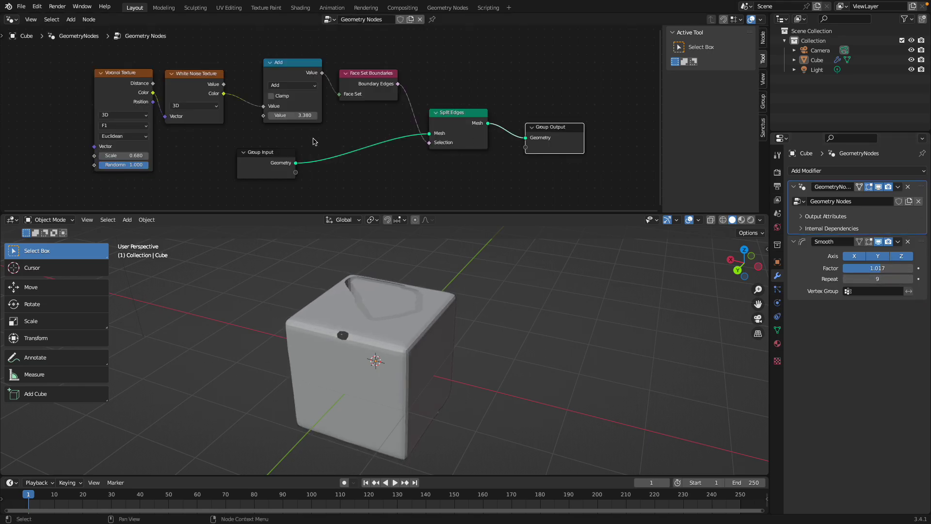
pyautogui.hotkey('ctrl', 's')
pyautogui.scroll(1, 309, 137)
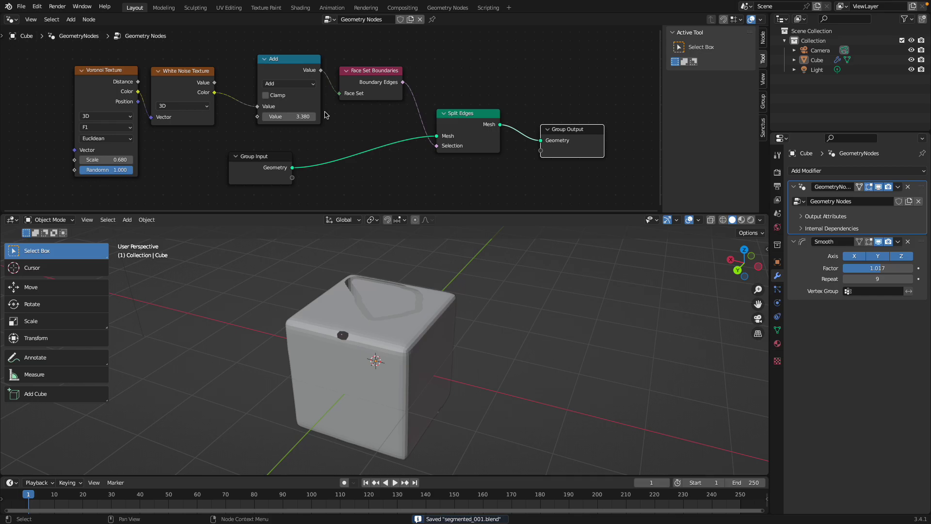
# Switch to the web browser and read the Blender manual page on the Face Group Boundaries Node.
pyautogui.hotkey('ctrl', 'Left')
pyautogui.click(860, 32)
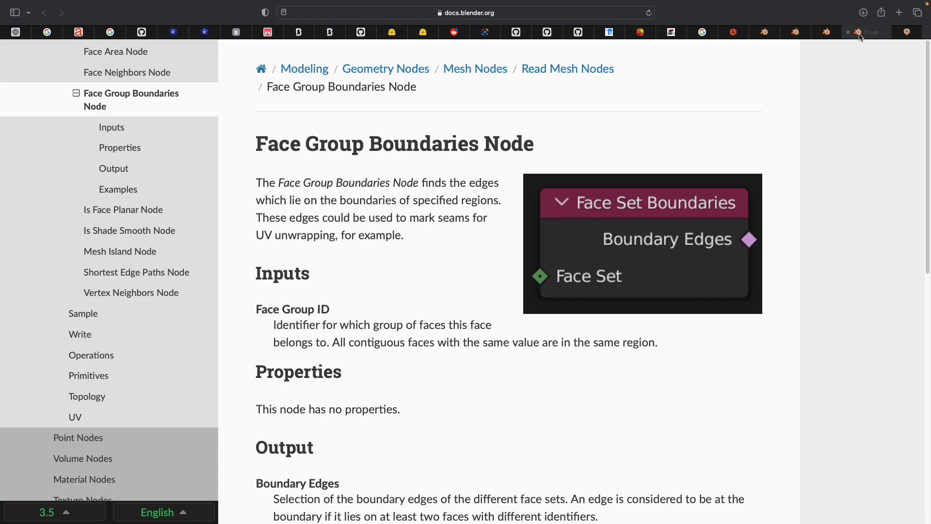
pyautogui.scroll(-10, 329, 137)
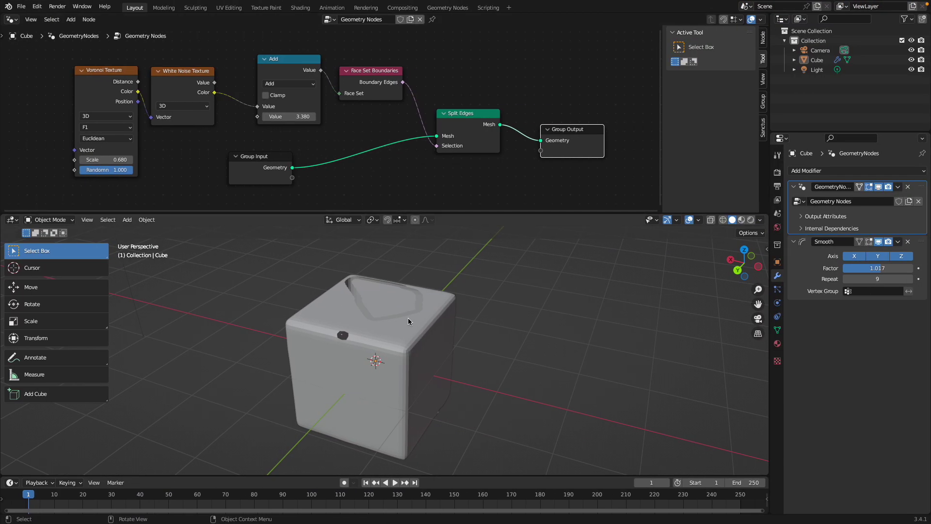
# Set the Voronoi Texture's Scale to about 2.57 in Blender and check the cube's pattern.
pyautogui.moveTo(409, 318); pyautogui.dragTo(361, 332, button='middle')
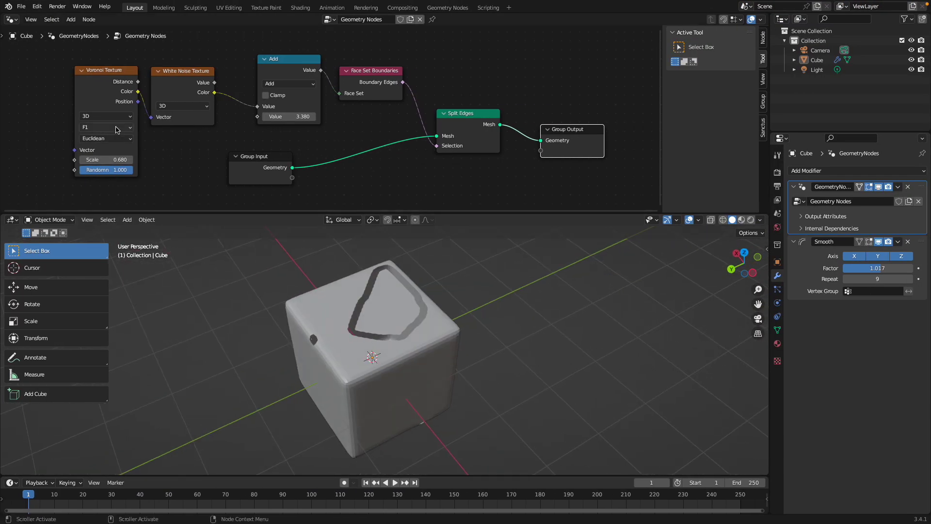
pyautogui.moveTo(104, 160); pyautogui.dragTo(143, 160)
pyautogui.moveTo(383, 291); pyautogui.dragTo(404, 235, button='middle')
# Set the Smooth modifier's Factor to about 0.684 and its Repeat to 6, and save the file segmented_001.blend.
pyautogui.moveTo(878, 268)
pyautogui.mouseDown()
pyautogui.moveTo(849, 268)
pyautogui.moveTo(859, 269)
pyautogui.mouseUp()
pyautogui.click(847, 282)
pyautogui.click(848, 282)
pyautogui.click(847, 282)
pyautogui.moveTo(558, 334)
pyautogui.mouseDown(button='middle')
pyautogui.moveTo(591, 304)
pyautogui.moveTo(565, 330)
pyautogui.mouseUp(button='middle')
pyautogui.rightClick(418, 321)
pyautogui.click(418, 322)
pyautogui.moveTo(418, 322)
pyautogui.mouseDown(button='middle')
pyautogui.moveTo(437, 315)
pyautogui.moveTo(419, 322)
pyautogui.mouseUp(button='middle')
pyautogui.press('super+s')
# Move Group Output aside and insert an Extrude Mesh node on the link between Split Edges and Group Output.
pyautogui.moveTo(558, 146); pyautogui.dragTo(467, 157, button='middle')
pyautogui.moveTo(491, 149); pyautogui.dragTo(554, 151)
pyautogui.moveTo(491, 135); pyautogui.dragTo(458, 109, button='middle')
pyautogui.scroll(1, 425, 101)
pyautogui.hotkey('shift', 'a')
pyautogui.click(423, 100)
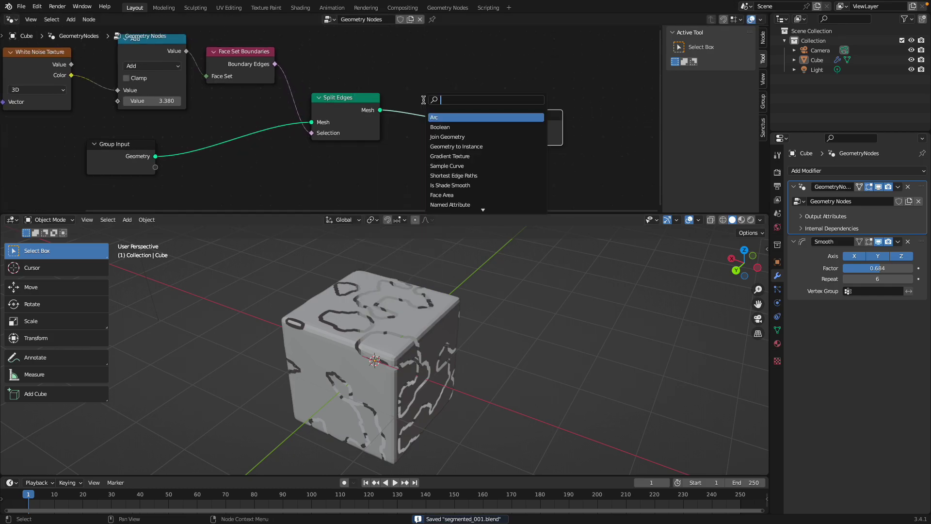
pyautogui.write('extrude')
pyautogui.press('Return')
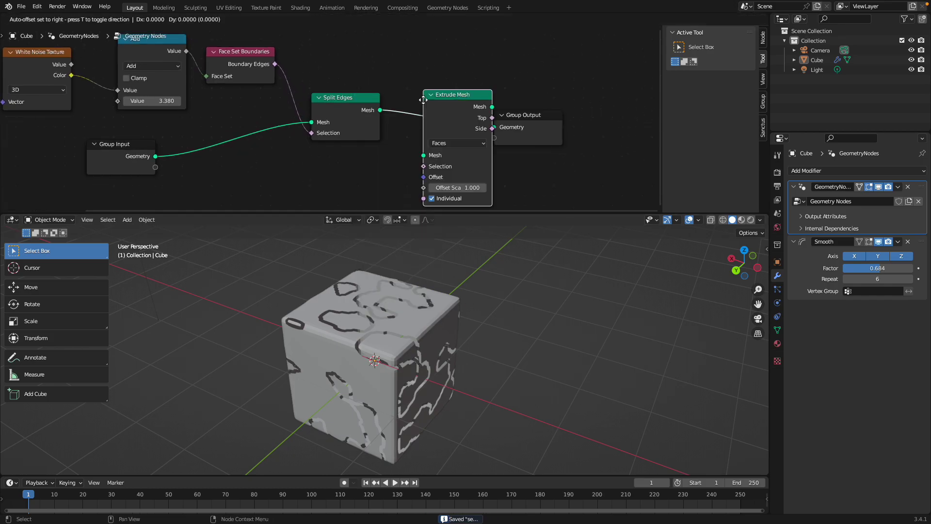
pyautogui.click(420, 97)
# Turn off Individual on the Extrude Mesh node and set its Offset Scale to about 0.17.
pyautogui.moveTo(399, 171); pyautogui.dragTo(402, 143, button='middle')
pyautogui.click(447, 162)
pyautogui.hotkey('shift', 'a')
pyautogui.click(346, 154)
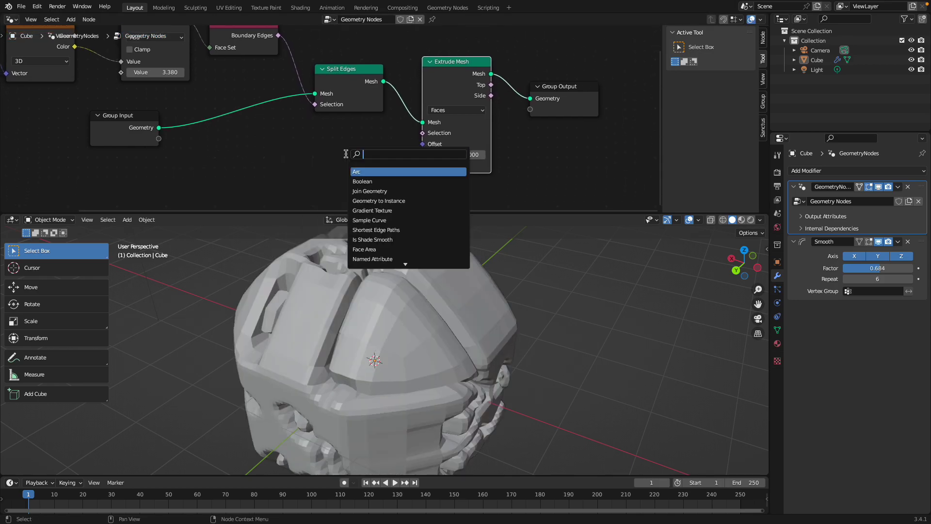
pyautogui.press('Escape')
pyautogui.keyDown('shift'); pyautogui.moveTo(468, 156); pyautogui.dragTo(420, 155); pyautogui.keyUp('shift')
pyautogui.rightClick(398, 304)
pyautogui.press('Escape')
pyautogui.moveTo(413, 357)
pyautogui.mouseDown(button='middle')
pyautogui.moveTo(423, 361)
pyautogui.moveTo(324, 298)
pyautogui.moveTo(419, 360)
pyautogui.mouseUp(button='middle')
pyautogui.rightClick(408, 348)
pyautogui.press('Escape')
# Collapse the node editor's sidebar so the node tree gets the full width.
pyautogui.moveTo(399, 161); pyautogui.dragTo(447, 196, button='middle')
pyautogui.moveTo(427, 159); pyautogui.dragTo(466, 144, button='middle')
pyautogui.scroll(-3, 419, 150)
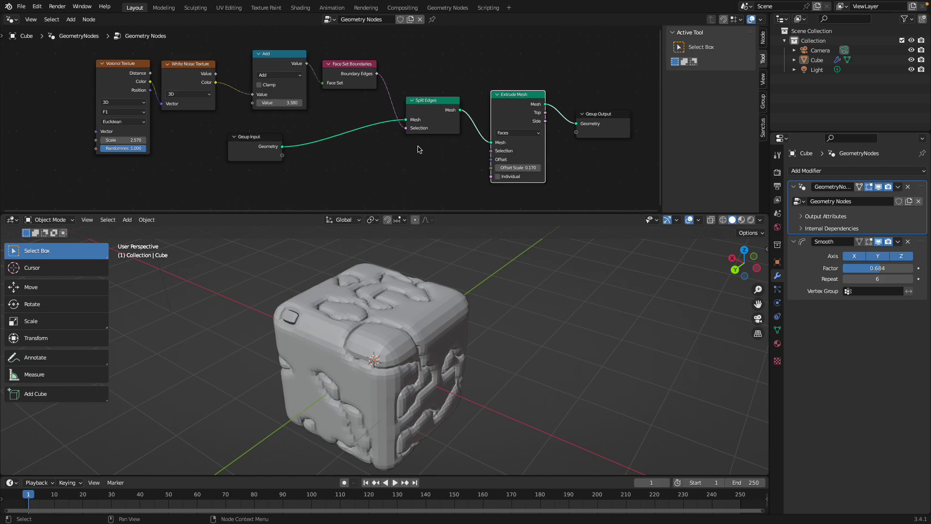
pyautogui.scroll(1, 420, 149)
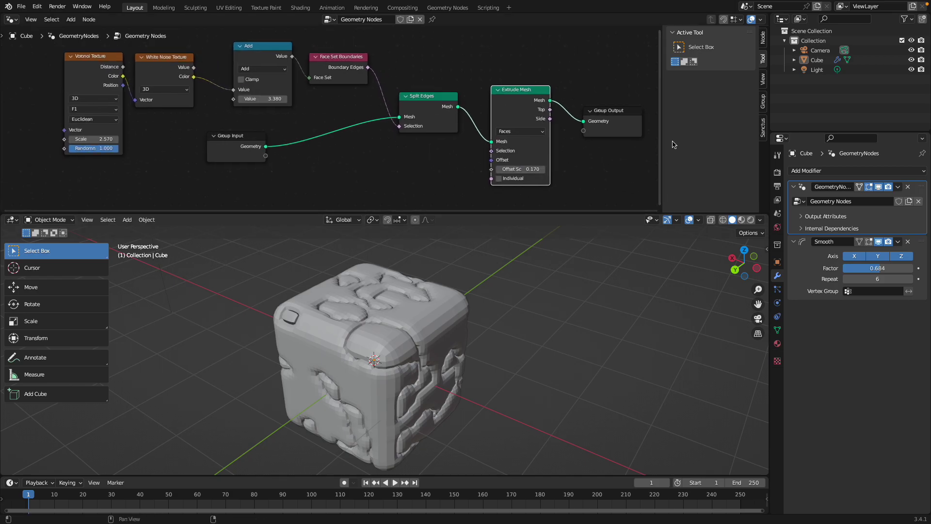
pyautogui.moveTo(663, 139); pyautogui.dragTo(758, 142)
# Examine the extruded cube's face sets in Sculpt Mode and return to Object Mode.
pyautogui.moveTo(448, 315); pyautogui.dragTo(400, 313, button='middle')
pyautogui.click(49, 220)
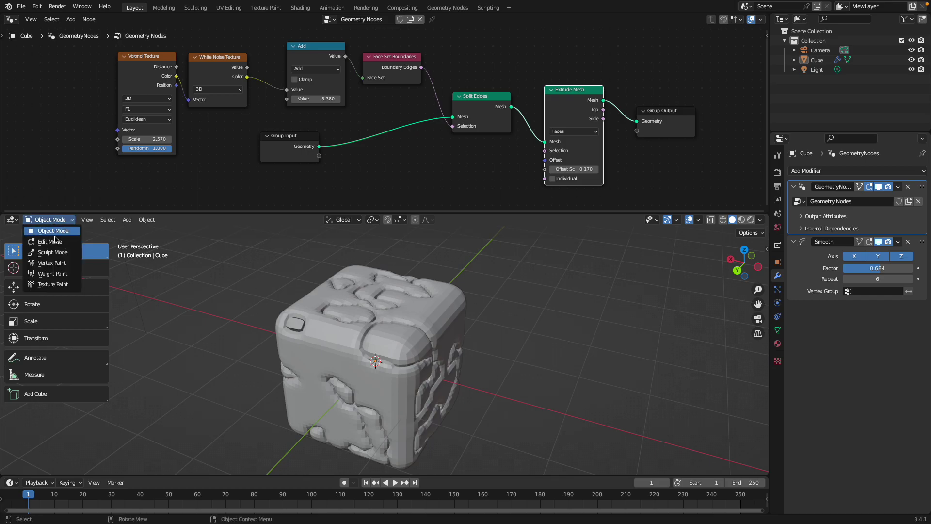
pyautogui.click(53, 252)
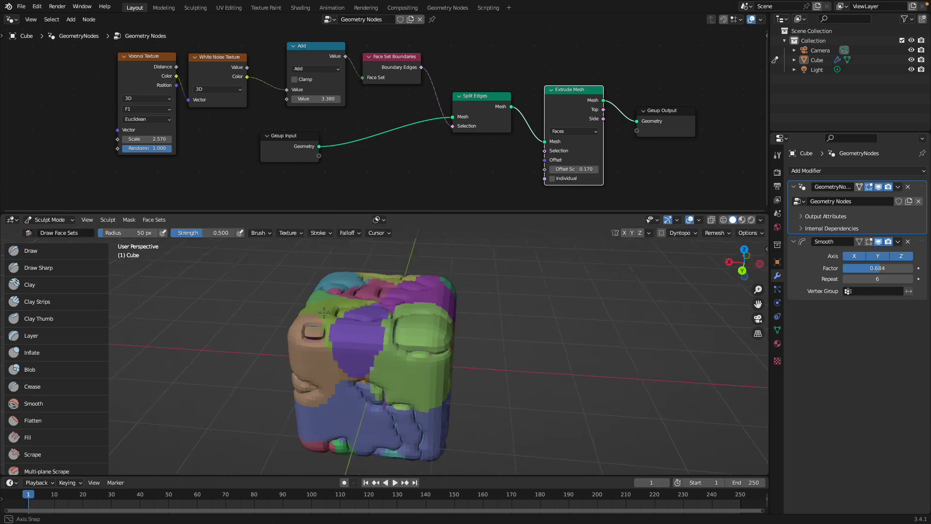
pyautogui.moveTo(377, 330)
pyautogui.mouseDown(button='middle')
pyautogui.moveTo(304, 284)
pyautogui.moveTo(354, 340)
pyautogui.mouseUp(button='middle')
pyautogui.scroll(1, 354, 341)
pyautogui.scroll(-1, 355, 338)
pyautogui.click(48, 220)
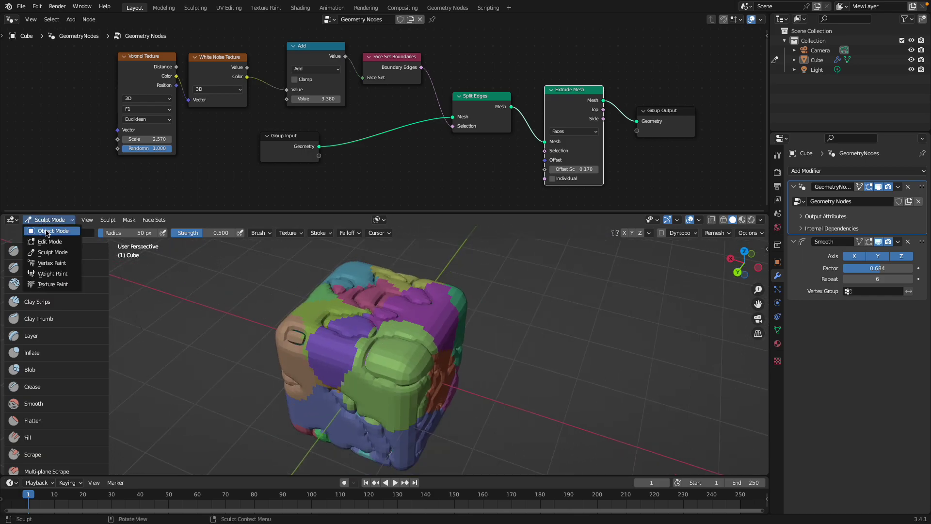
pyautogui.click(48, 232)
# Examine the node chain around Face Set Boundaries and Split Edges up close.
pyautogui.moveTo(367, 158); pyautogui.dragTo(369, 168, button='middle')
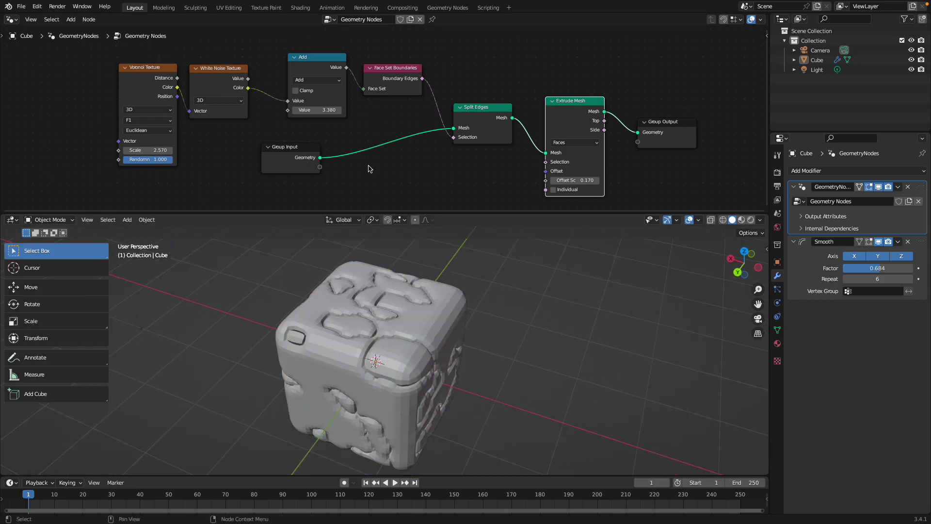
pyautogui.scroll(3, 447, 136)
pyautogui.moveTo(447, 136); pyautogui.dragTo(334, 138, button='middle')
pyautogui.scroll(1, 368, 156)
pyautogui.scroll(-1, 339, 136)
pyautogui.scroll(2, 353, 134)
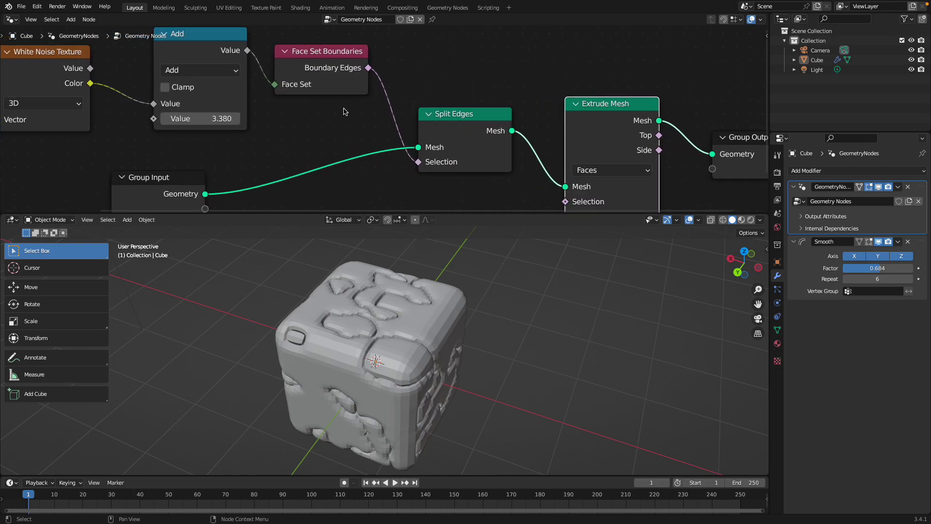
pyautogui.scroll(-1, 437, 146)
# Inspect the cube's coloured face sets once more in Sculpt Mode and go back to Object Mode.
pyautogui.click(48, 220)
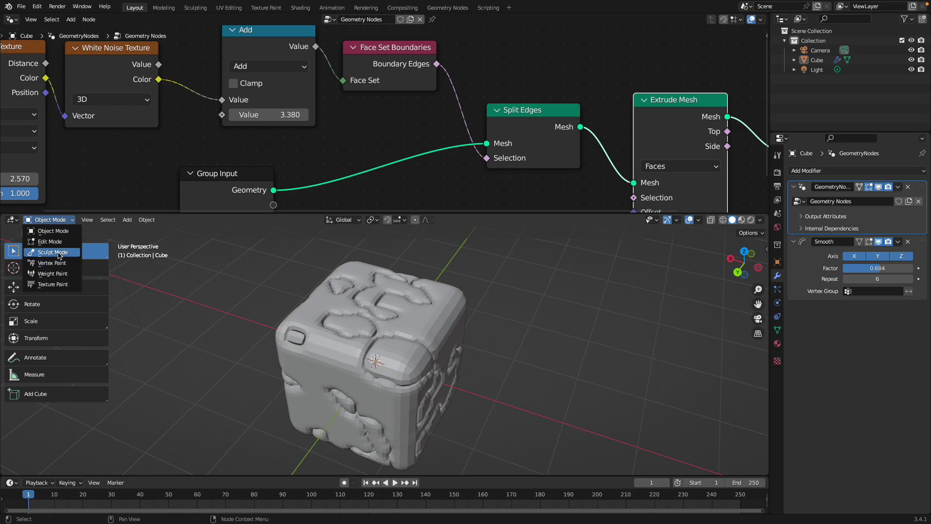
pyautogui.click(53, 253)
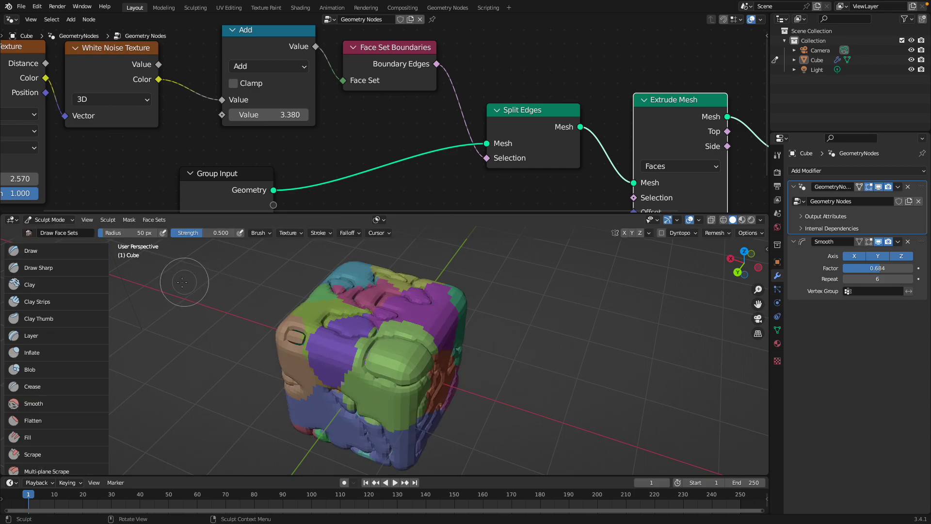
pyautogui.moveTo(369, 336)
pyautogui.mouseDown(button='middle')
pyautogui.moveTo(335, 313)
pyautogui.moveTo(374, 332)
pyautogui.moveTo(381, 357)
pyautogui.mouseUp(button='middle')
pyautogui.click(54, 221)
pyautogui.click(58, 231)
# Nudge the Add node slightly up and away from the Face Set Boundaries node.
pyautogui.scroll(-1, 367, 142)
pyautogui.moveTo(361, 113); pyautogui.dragTo(366, 139, button='middle')
pyautogui.scroll(1, 369, 120)
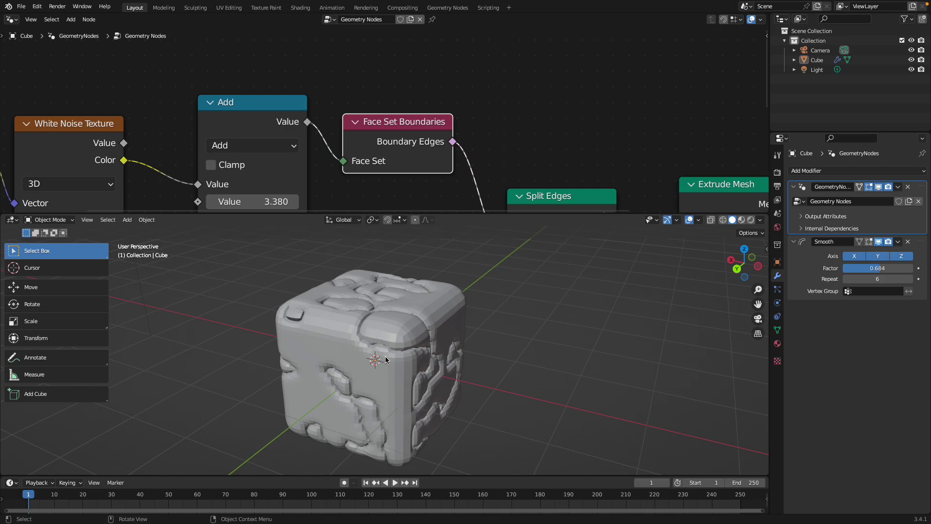
pyautogui.scroll(-2, 347, 102)
pyautogui.moveTo(286, 104); pyautogui.dragTo(275, 97)
pyautogui.moveTo(366, 134); pyautogui.dragTo(375, 139, button='middle')
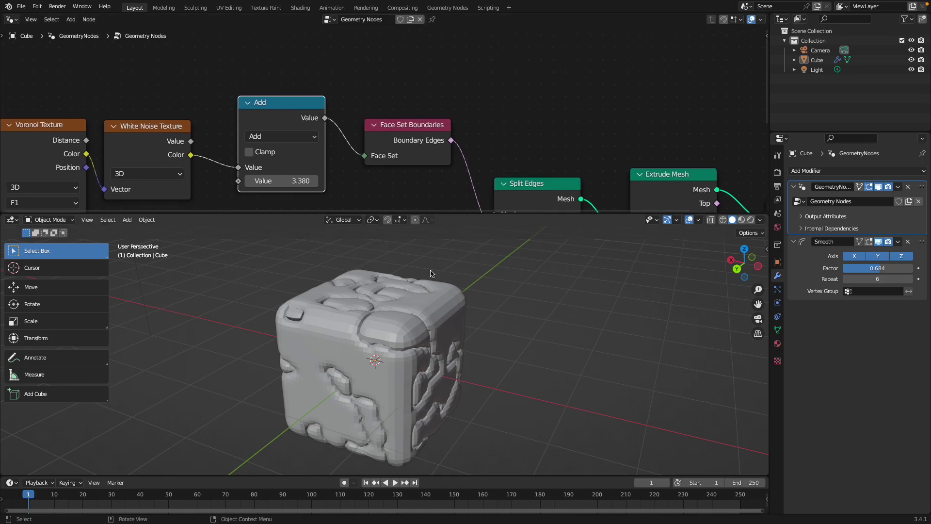
# Save the file segmented_001.blend and enlarge the 3D viewport by shrinking the node editor's height.
pyautogui.hotkey('ctrl', 's')
pyautogui.moveTo(436, 213); pyautogui.dragTo(436, 183)
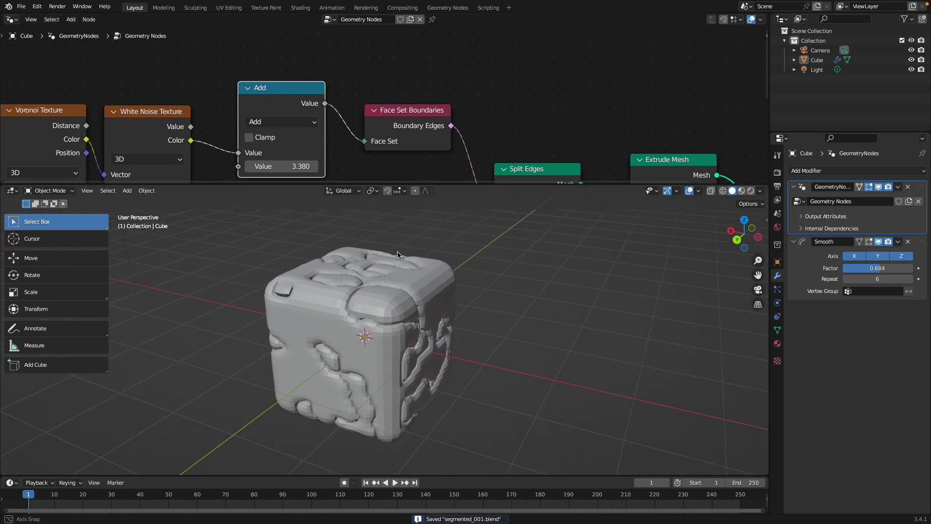
# Move the Voronoi Texture, White Noise Texture and Add nodes closer together, then save segmented_001.blend.
pyautogui.scroll(-2, 325, 102)
pyautogui.scroll(2, 325, 102)
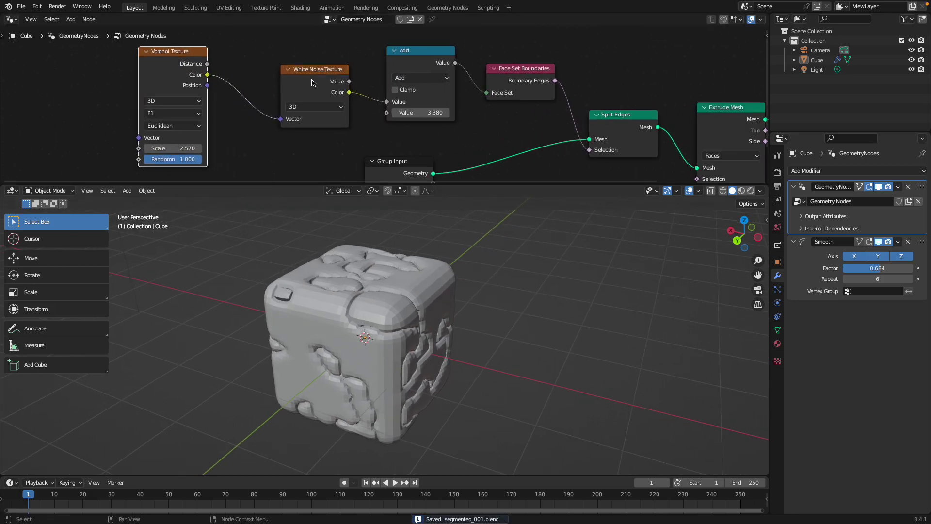
pyautogui.press('g')
pyautogui.click(263, 66)
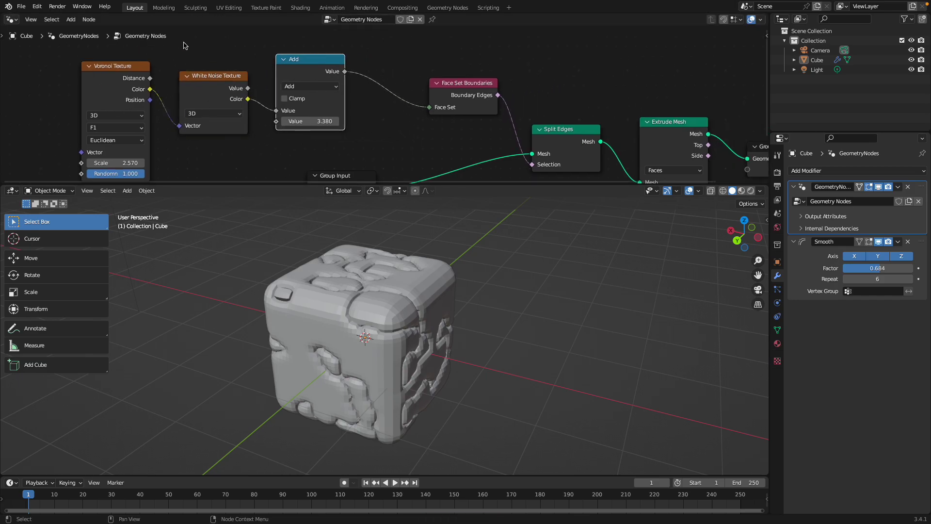
pyautogui.hotkey('ctrl', 's')
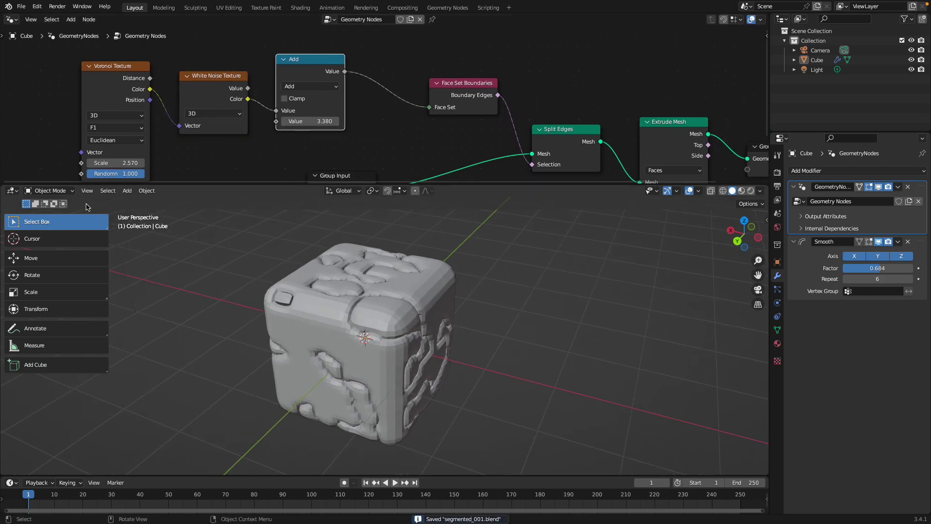
# Switch the cube to Vertex Paint mode and remove its Smooth modifier.
pyautogui.click(50, 191)
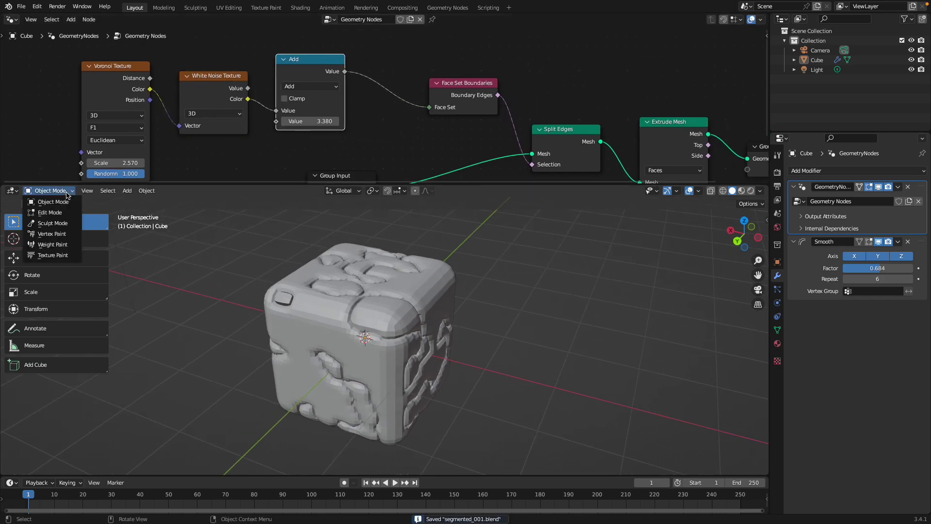
pyautogui.click(70, 235)
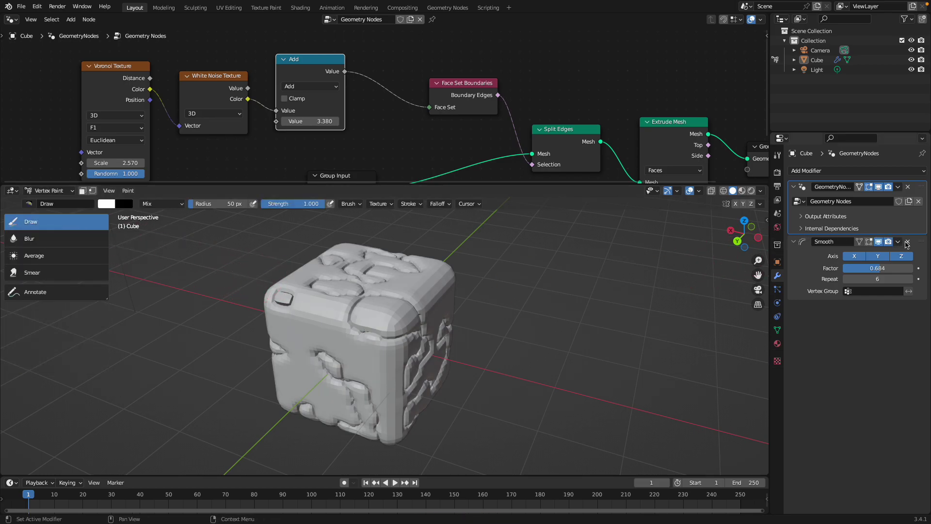
pyautogui.click(907, 244)
# Vertex-paint large red and blue patches over several sides of the cube using the Draw brush.
pyautogui.moveTo(374, 301); pyautogui.dragTo(291, 298, button='middle')
pyautogui.click(109, 207)
pyautogui.click(145, 142)
pyautogui.scroll(-4, 319, 302)
pyautogui.moveTo(331, 305); pyautogui.dragTo(392, 306, button='middle')
pyautogui.moveTo(380, 313)
pyautogui.mouseDown()
pyautogui.moveTo(362, 340)
pyautogui.moveTo(373, 329)
pyautogui.mouseUp()
pyautogui.moveTo(344, 307); pyautogui.dragTo(297, 286, button='middle')
pyautogui.moveTo(368, 369)
pyautogui.mouseDown()
pyautogui.moveTo(365, 395)
pyautogui.moveTo(405, 377)
pyautogui.mouseUp()
pyautogui.moveTo(408, 376); pyautogui.dragTo(351, 363, button='middle')
pyautogui.moveTo(396, 334)
pyautogui.mouseDown()
pyautogui.moveTo(405, 346)
pyautogui.moveTo(405, 334)
pyautogui.mouseUp()
pyautogui.scroll(2, 379, 335)
pyautogui.moveTo(378, 334); pyautogui.dragTo(340, 335, button='middle')
pyautogui.moveTo(422, 349); pyautogui.dragTo(408, 335)
pyautogui.moveTo(408, 335); pyautogui.dragTo(151, 231, button='middle')
pyautogui.click(108, 205)
pyautogui.click(157, 121)
pyautogui.moveTo(388, 340); pyautogui.dragTo(340, 310, button='middle')
pyautogui.moveTo(335, 305); pyautogui.dragTo(326, 345)
pyautogui.moveTo(326, 346); pyautogui.dragTo(388, 322, button='middle')
pyautogui.moveTo(366, 330)
pyautogui.mouseDown()
pyautogui.moveTo(381, 316)
pyautogui.moveTo(330, 361)
pyautogui.mouseUp()
pyautogui.moveTo(330, 361)
pyautogui.mouseDown(button='middle')
pyautogui.moveTo(422, 337)
pyautogui.moveTo(384, 344)
pyautogui.mouseUp(button='middle')
pyautogui.moveTo(383, 345); pyautogui.dragTo(361, 334)
# Change the brush colour to green and vertex-paint green patches on the cube's top and sides.
pyautogui.moveTo(361, 335); pyautogui.dragTo(297, 259, button='middle')
pyautogui.click(111, 207)
pyautogui.click(151, 143)
pyautogui.moveTo(339, 301); pyautogui.dragTo(369, 315, button='middle')
pyautogui.moveTo(395, 347)
pyautogui.mouseDown()
pyautogui.moveTo(362, 331)
pyautogui.moveTo(358, 310)
pyautogui.mouseUp()
pyautogui.moveTo(346, 335); pyautogui.dragTo(375, 326, button='middle')
pyautogui.moveTo(374, 326); pyautogui.dragTo(361, 296)
pyautogui.moveTo(363, 330)
pyautogui.mouseDown(button='middle')
pyautogui.moveTo(389, 342)
pyautogui.moveTo(369, 335)
pyautogui.mouseUp(button='middle')
pyautogui.moveTo(369, 335)
pyautogui.mouseDown()
pyautogui.moveTo(340, 340)
pyautogui.moveTo(337, 357)
pyautogui.mouseUp()
pyautogui.moveTo(349, 349); pyautogui.dragTo(374, 340, button='middle')
pyautogui.moveTo(359, 315)
pyautogui.mouseDown()
pyautogui.moveTo(349, 291)
pyautogui.moveTo(339, 300)
pyautogui.mouseUp()
pyautogui.moveTo(359, 335); pyautogui.dragTo(380, 338, button='middle')
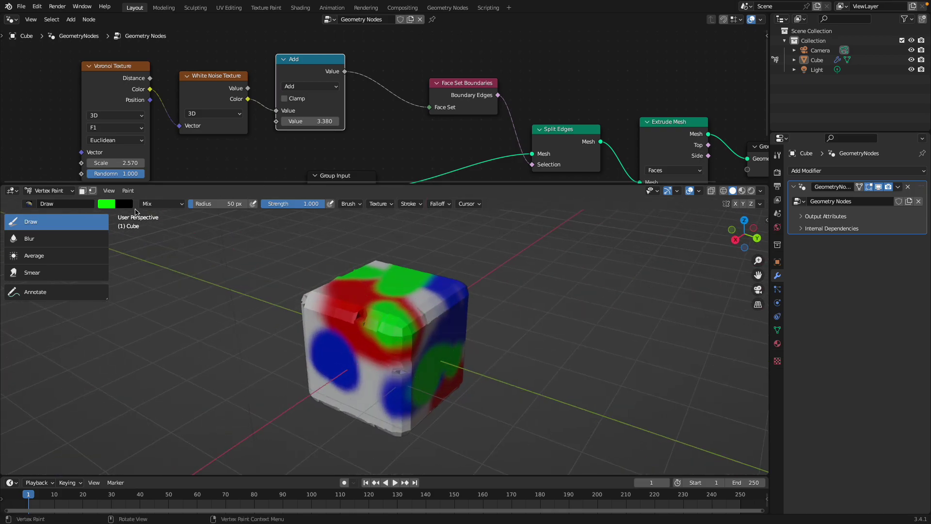
# Leave Vertex Paint and return the cube to Object Mode.
pyautogui.click(49, 190)
pyautogui.click(53, 201)
pyautogui.moveTo(392, 300); pyautogui.dragTo(356, 294, button='middle')
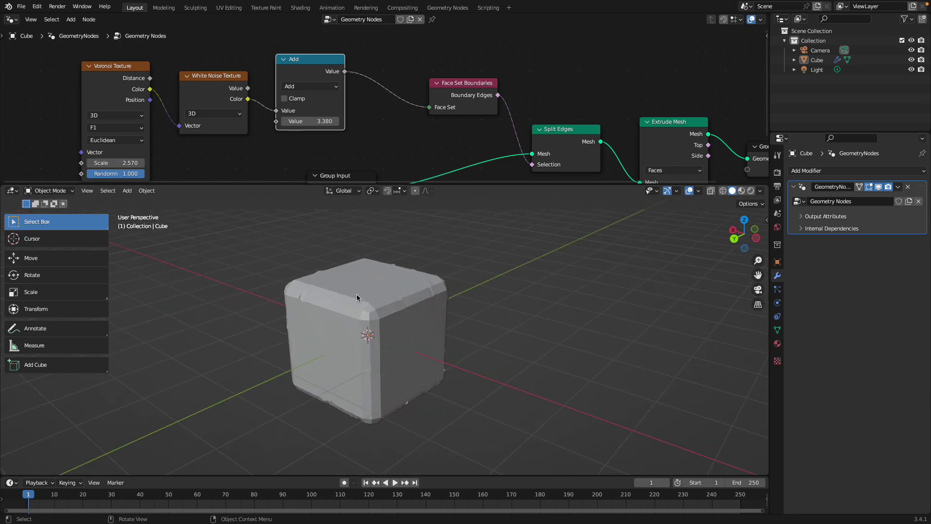
# Set the solid viewport shading to display the painted colour attribute and save the file.
pyautogui.click(760, 191)
pyautogui.click(803, 316)
pyautogui.moveTo(501, 305); pyautogui.dragTo(500, 306, button='middle')
pyautogui.hotkey('ctrl', 's')
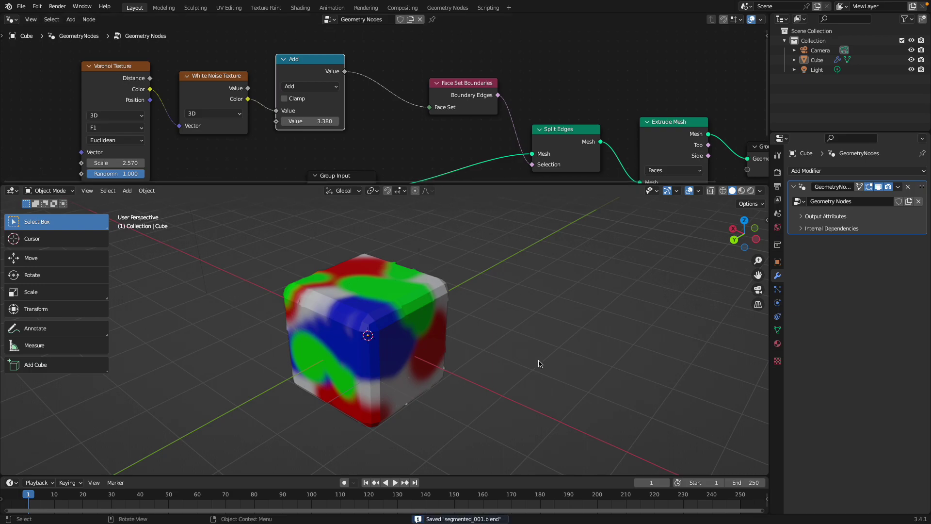
# Reveal the cube mesh's Color Attributes list and give the node editor more height.
pyautogui.click(778, 330)
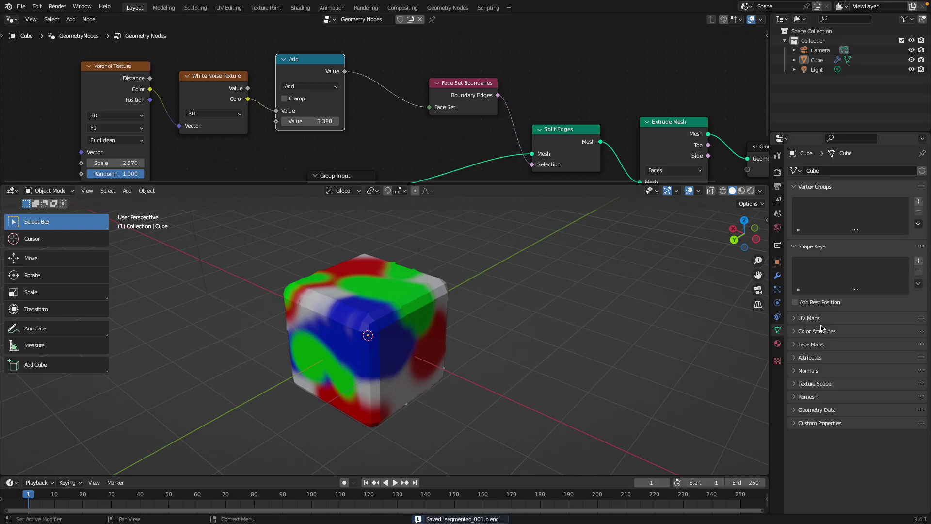
pyautogui.click(819, 331)
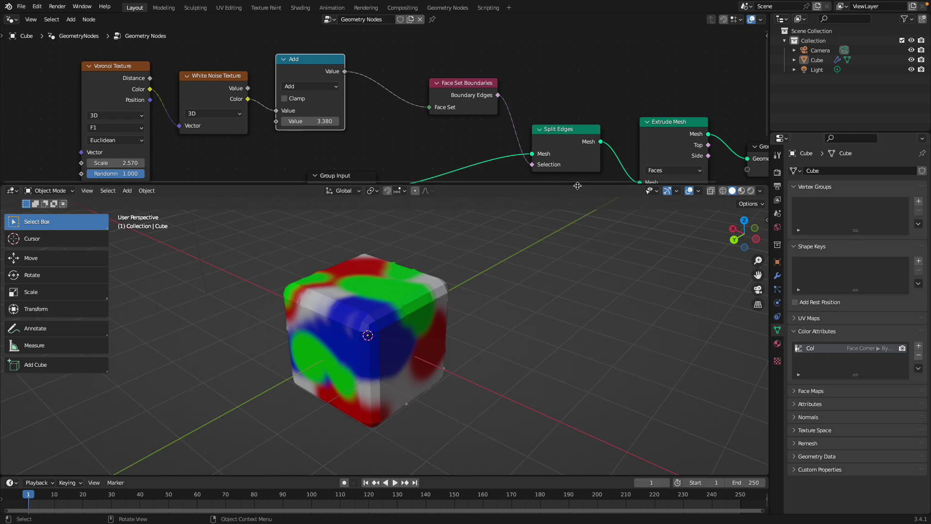
pyautogui.moveTo(577, 186); pyautogui.dragTo(578, 243)
pyautogui.scroll(3, 231, 100)
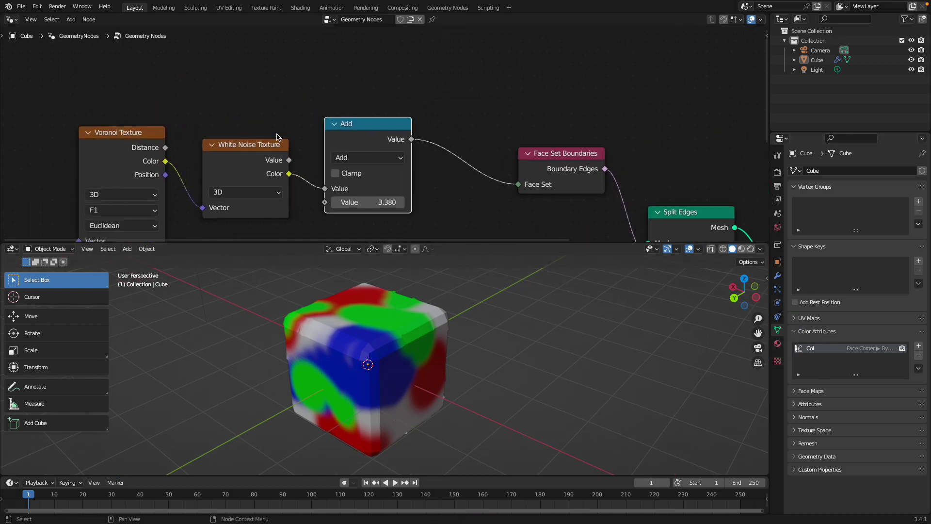
# Add a Named Attribute node above the Voronoi Texture and set it to read the Col colour attribute.
pyautogui.hotkey('shift', 'a')
pyautogui.click(230, 98)
pyautogui.write('name')
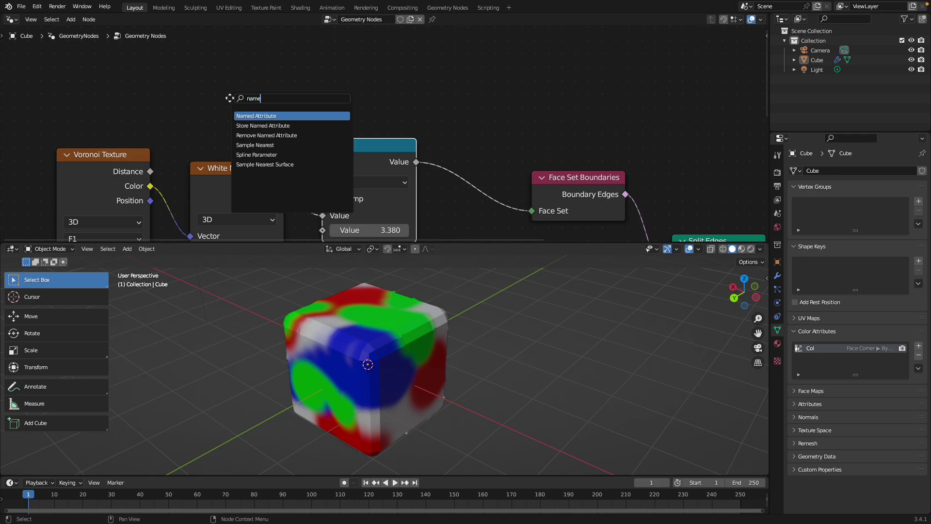
pyautogui.press('Return')
pyautogui.click(183, 57)
pyautogui.click(245, 108)
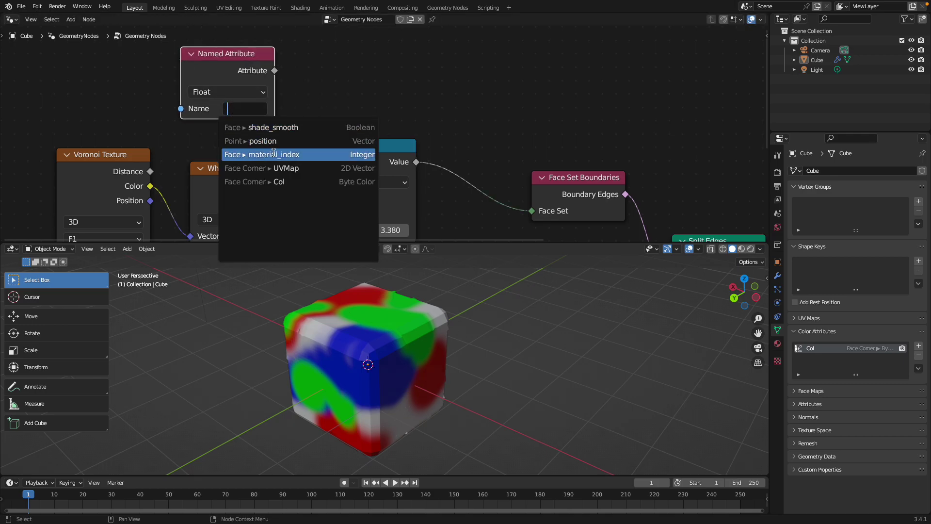
pyautogui.click(262, 181)
pyautogui.moveTo(250, 76); pyautogui.dragTo(218, 60)
pyautogui.scroll(-1, 315, 68)
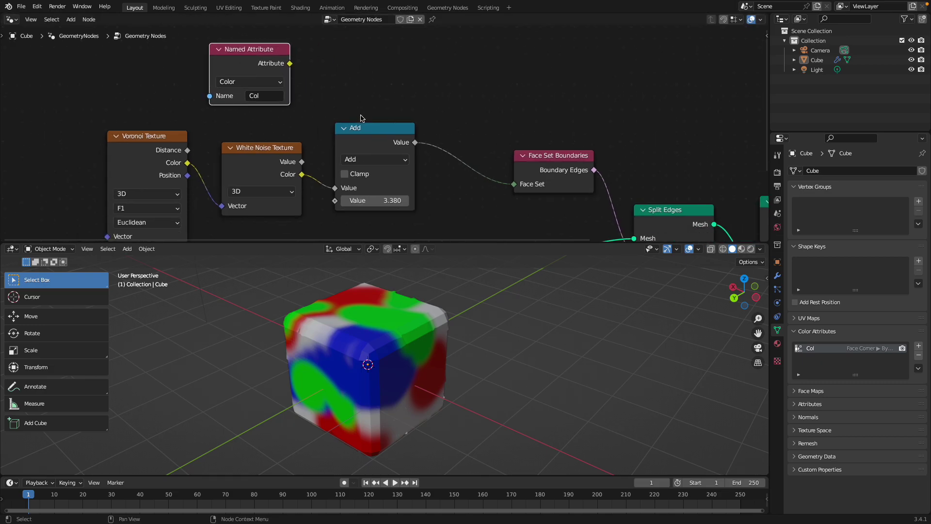
# Duplicate the Add math node, place the copy beside the Named Attribute node and change it to Multiply.
pyautogui.moveTo(364, 127); pyautogui.dragTo(360, 144)
pyautogui.moveTo(359, 144); pyautogui.dragTo(333, 156, button='middle')
pyautogui.moveTo(336, 158); pyautogui.dragTo(339, 180)
pyautogui.hotkey('shift', 'd')
pyautogui.click(346, 68)
pyautogui.click(355, 93)
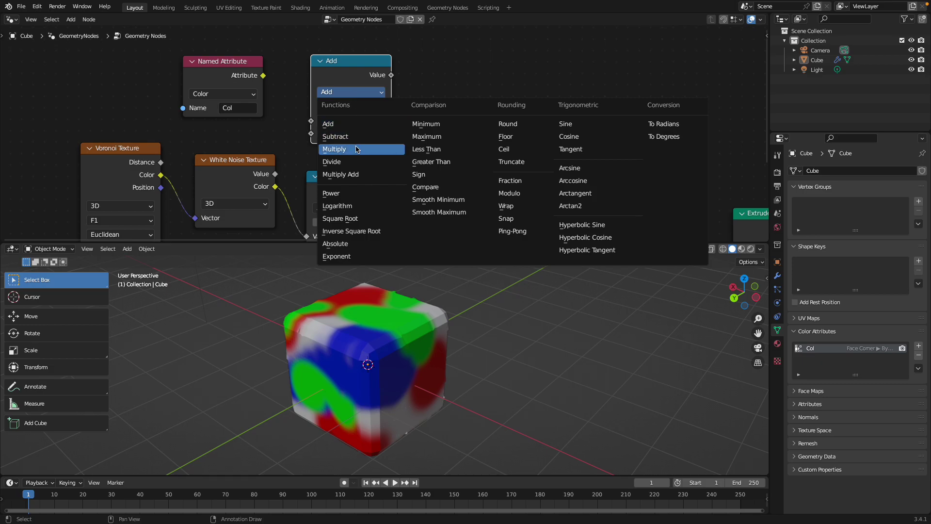
pyautogui.click(334, 149)
# Duplicate the Multiply node further along the chain and change the copy's operation to Floor.
pyautogui.hotkey('shift', 'd')
pyautogui.click(501, 77)
pyautogui.click(501, 79)
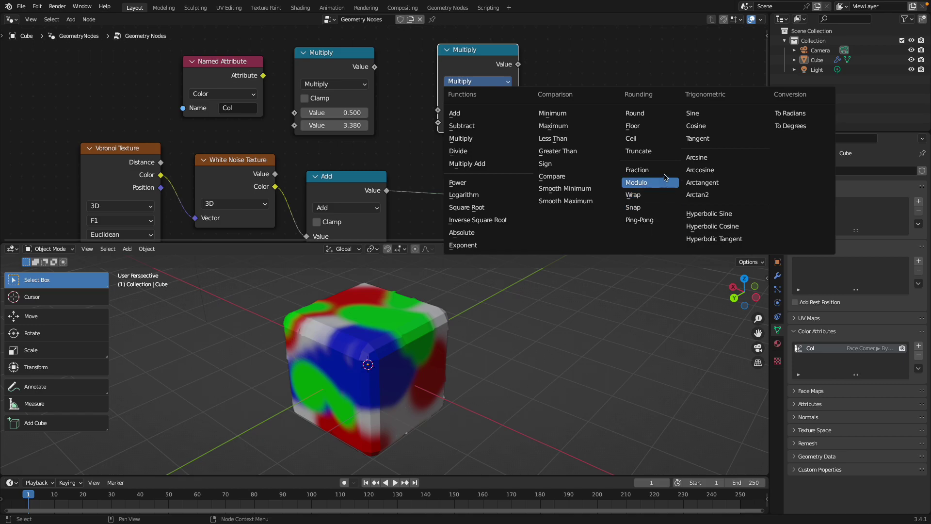
pyautogui.click(650, 127)
# Link the Named Attribute through Multiply and Floor into the Face Set input of Face Set Boundaries.
pyautogui.moveTo(246, 77)
pyautogui.mouseDown()
pyautogui.moveTo(224, 74)
pyautogui.moveTo(257, 76)
pyautogui.mouseUp()
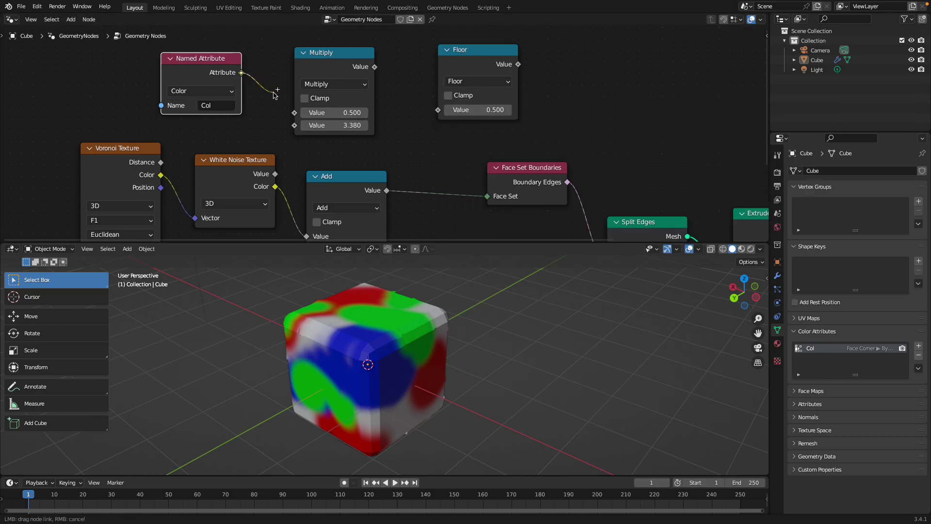
pyautogui.moveTo(296, 113); pyautogui.dragTo(295, 113)
pyautogui.moveTo(374, 67); pyautogui.dragTo(438, 110)
pyautogui.moveTo(518, 71); pyautogui.dragTo(536, 92)
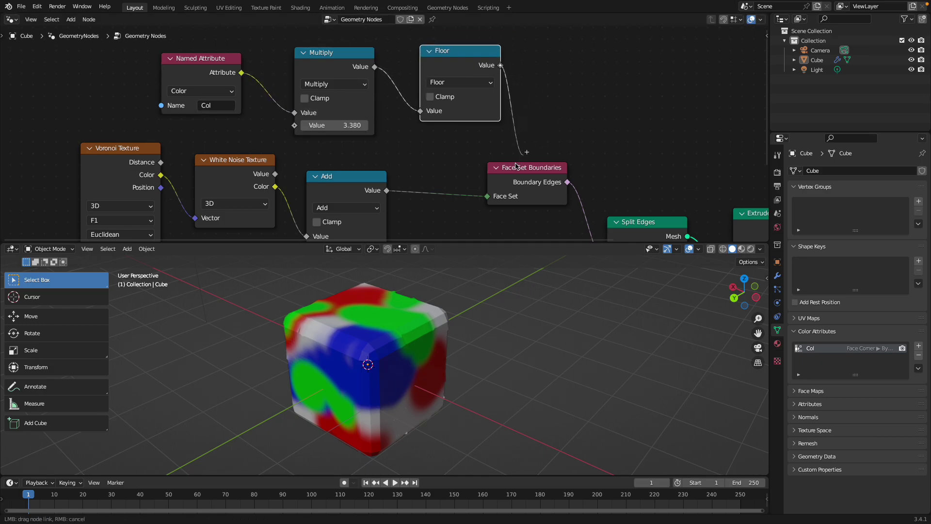
pyautogui.moveTo(491, 197); pyautogui.dragTo(537, 141)
# Set the Multiply node's second value to 5.890.
pyautogui.moveTo(535, 130); pyautogui.dragTo(516, 116, button='middle')
pyautogui.moveTo(470, 283); pyautogui.dragTo(492, 293, button='middle')
pyautogui.moveTo(316, 111)
pyautogui.keyDown('shift'); pyautogui.mouseDown()
pyautogui.moveTo(291, 111)
pyautogui.moveTo(310, 111)
pyautogui.mouseUp(); pyautogui.keyUp('shift')
pyautogui.moveTo(311, 61); pyautogui.dragTo(298, 61)
pyautogui.moveTo(320, 111); pyautogui.dragTo(447, 158)
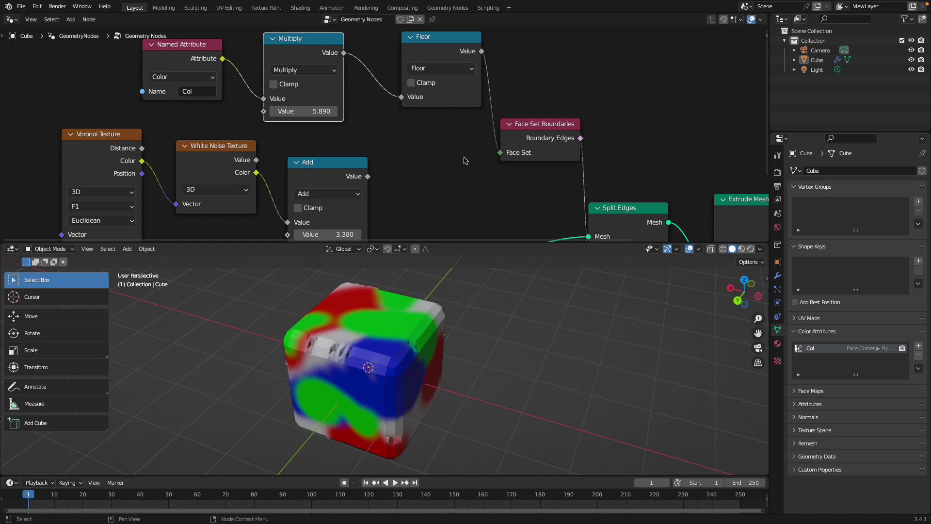
# Move the Group Input node up beside the Add node, in front of Split Edges.
pyautogui.scroll(-1, 517, 135)
pyautogui.moveTo(513, 137); pyautogui.dragTo(471, 90, button='middle')
pyautogui.moveTo(364, 204); pyautogui.dragTo(411, 160)
pyautogui.moveTo(390, 294); pyautogui.dragTo(712, 300, button='middle')
# Add a Smooth modifier after the Geometry Nodes modifier and raise its repeat count to 4.
pyautogui.click(778, 276)
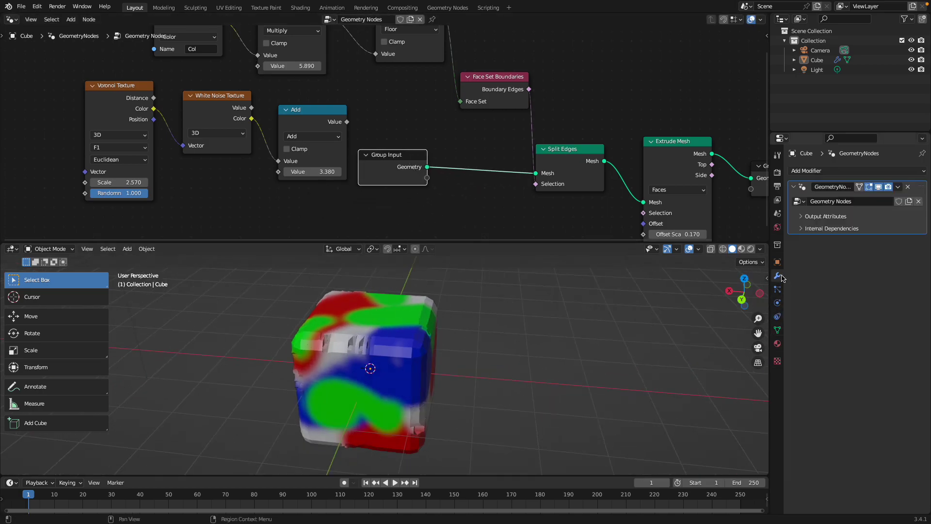
pyautogui.click(832, 180)
pyautogui.click(821, 300)
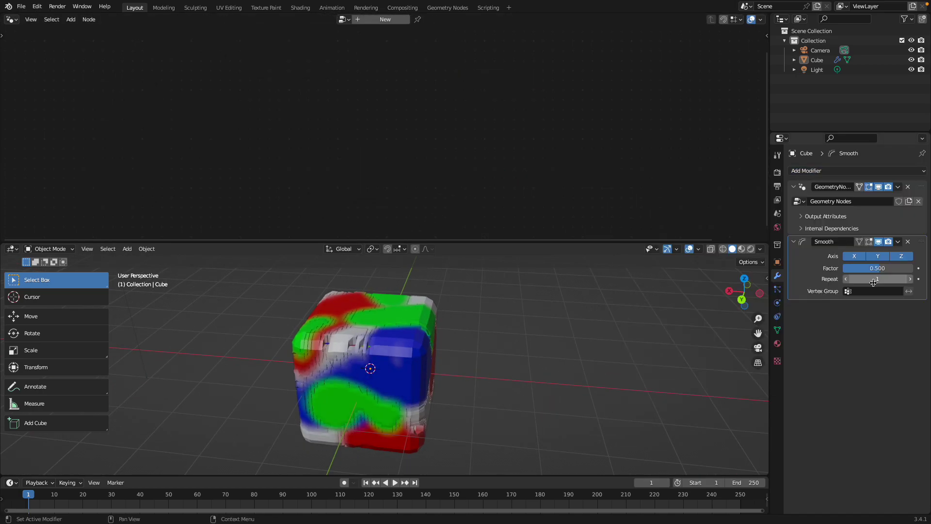
pyautogui.click(907, 280)
pyautogui.click(907, 280)
pyautogui.click(907, 279)
# Set the Smooth modifier's factor to 1.514 and its repeat count to 9, checking the cube from several sides.
pyautogui.moveTo(886, 270); pyautogui.dragTo(890, 270)
pyautogui.moveTo(436, 320); pyautogui.dragTo(397, 341, button='middle')
pyautogui.moveTo(878, 269); pyautogui.dragTo(880, 268)
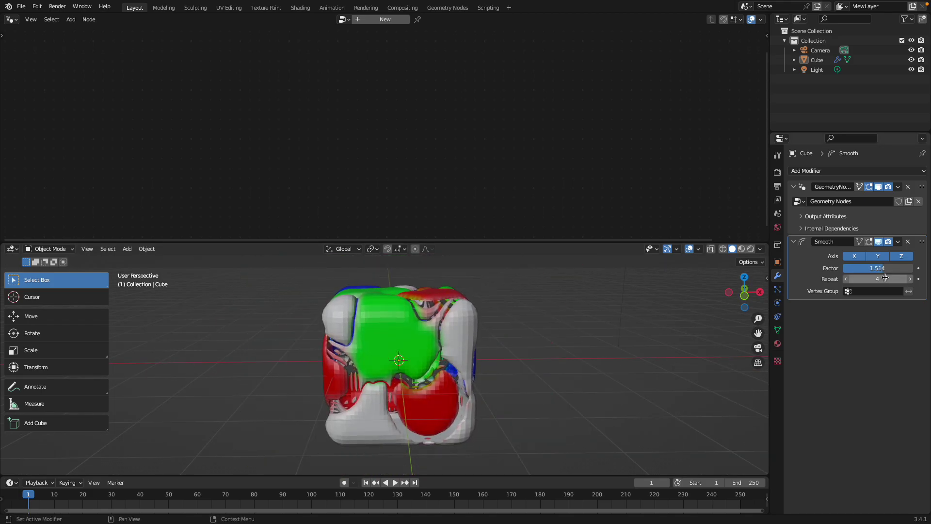
pyautogui.click(911, 280)
pyautogui.click(910, 280)
pyautogui.click(911, 280)
pyautogui.click(911, 280)
pyautogui.click(911, 279)
pyautogui.moveTo(703, 308); pyautogui.dragTo(356, 340, button='middle')
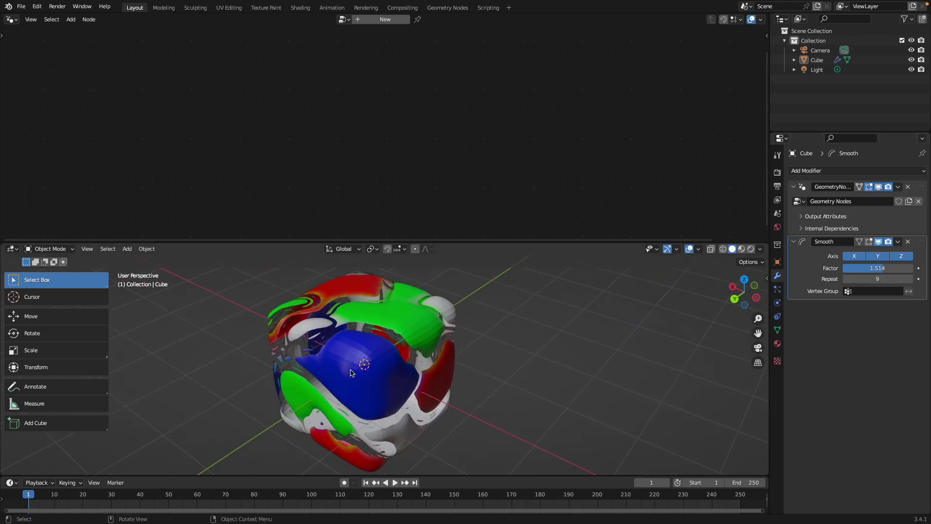
pyautogui.moveTo(431, 333); pyautogui.dragTo(412, 329, button='middle')
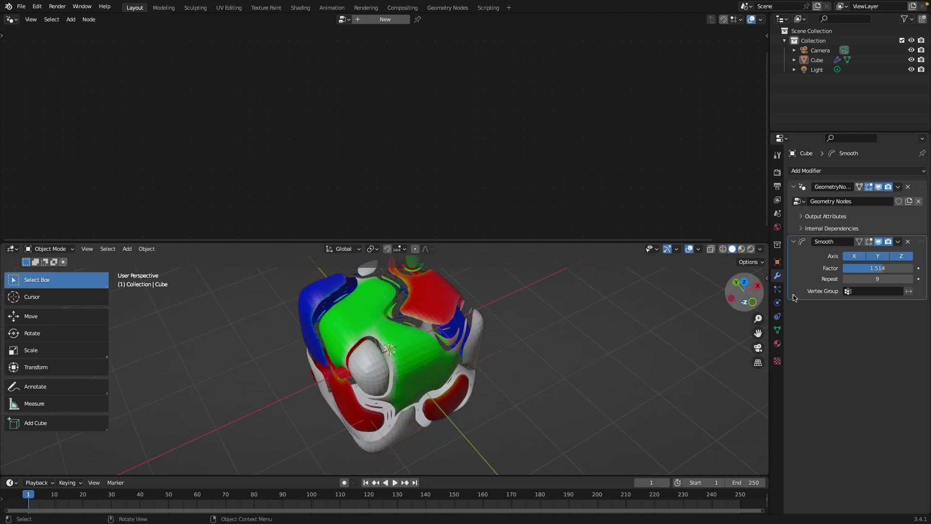
# Reselect the cube's Geometry Nodes modifier, set the Multiply value to 4.180 and save the file.
pyautogui.click(429, 289)
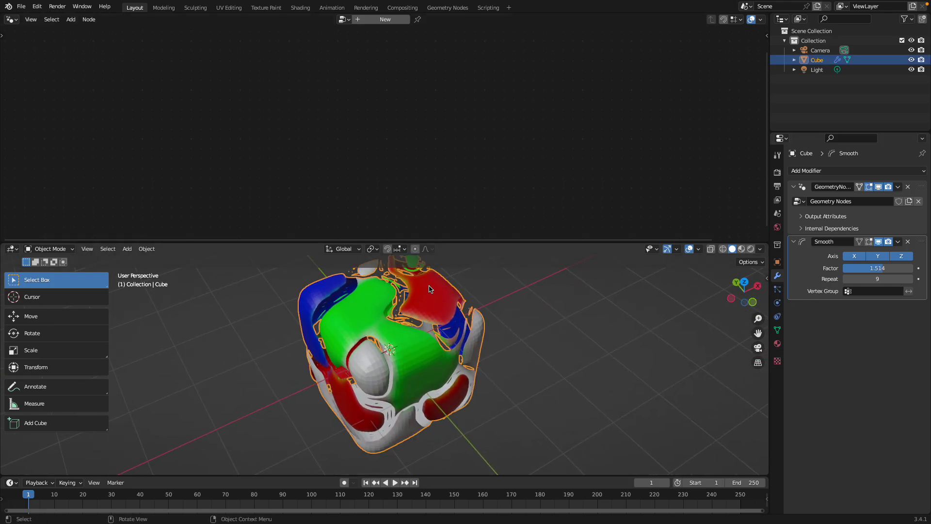
pyautogui.click(923, 194)
pyautogui.moveTo(316, 126); pyautogui.dragTo(359, 130, button='middle')
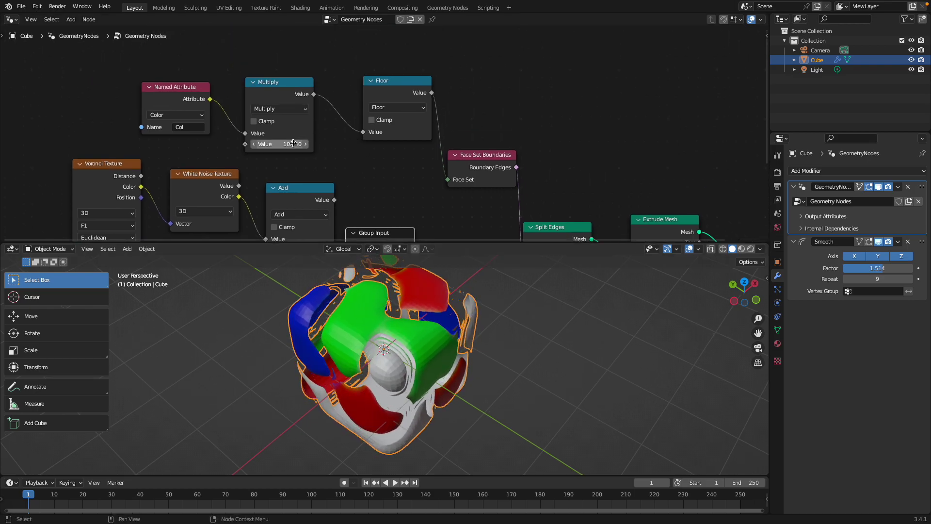
pyautogui.moveTo(294, 144); pyautogui.dragTo(297, 144)
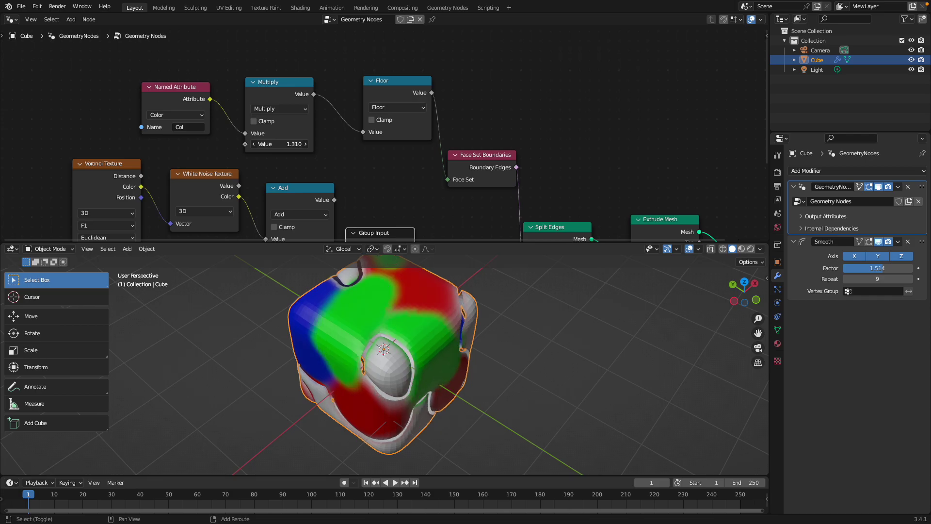
pyautogui.moveTo(297, 144); pyautogui.dragTo(348, 144)
pyautogui.moveTo(374, 339)
pyautogui.mouseDown(button='middle')
pyautogui.moveTo(427, 300)
pyautogui.moveTo(364, 339)
pyautogui.mouseUp(button='middle')
pyautogui.hotkey('ctrl', 's')
# Switch to Sculpt Mode and examine the cube's face sets, the overlay settings and the Draw Face Sets brush.
pyautogui.click(51, 249)
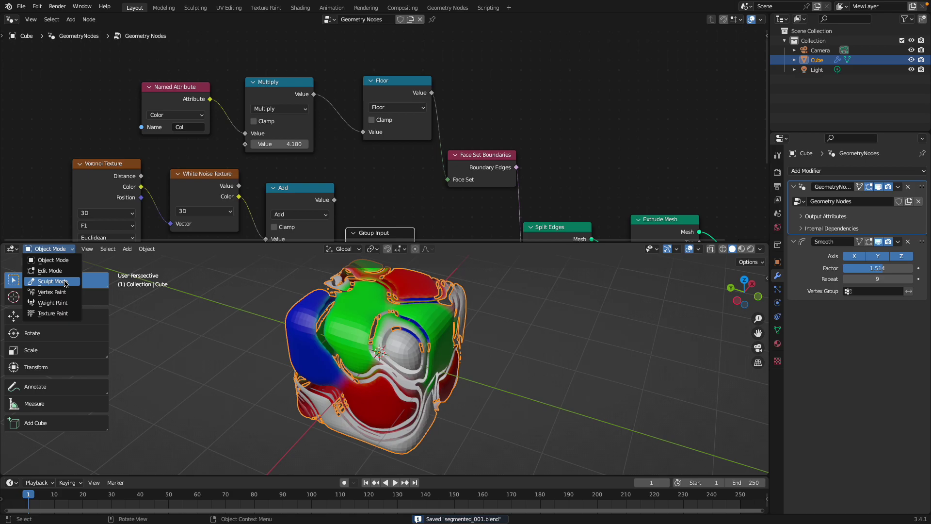
pyautogui.click(54, 286)
pyautogui.moveTo(330, 320); pyautogui.dragTo(366, 322, button='middle')
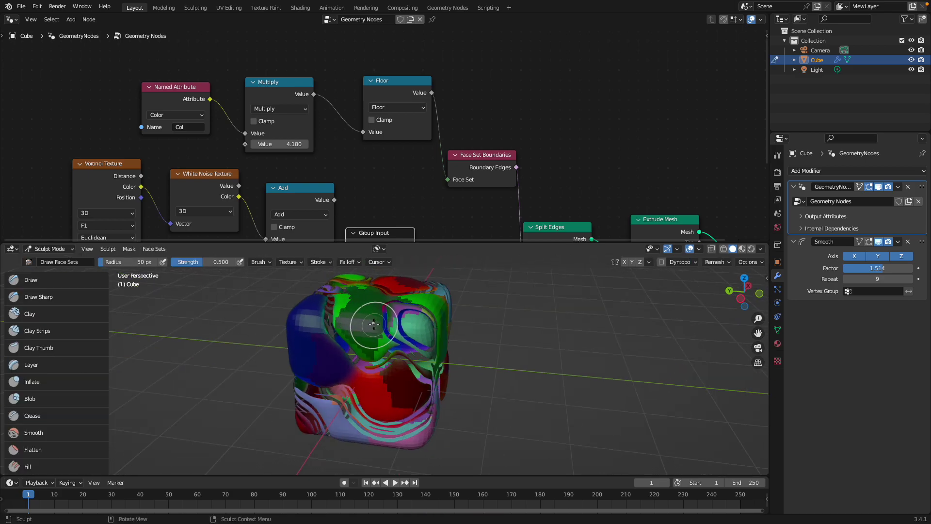
pyautogui.click(691, 248)
pyautogui.click(688, 250)
pyautogui.moveTo(400, 334); pyautogui.dragTo(368, 330, button='middle')
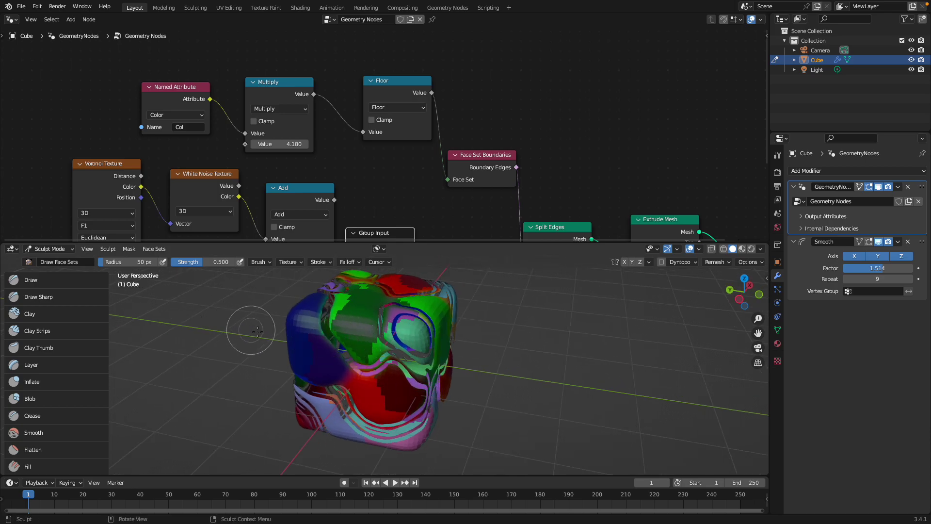
pyautogui.scroll(-15, 63, 411)
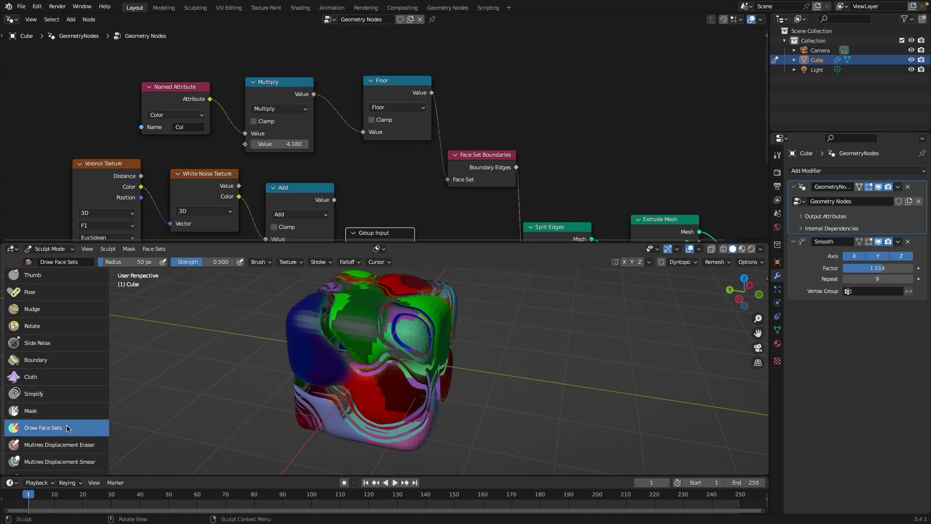
pyautogui.moveTo(359, 355); pyautogui.dragTo(371, 362, button='middle')
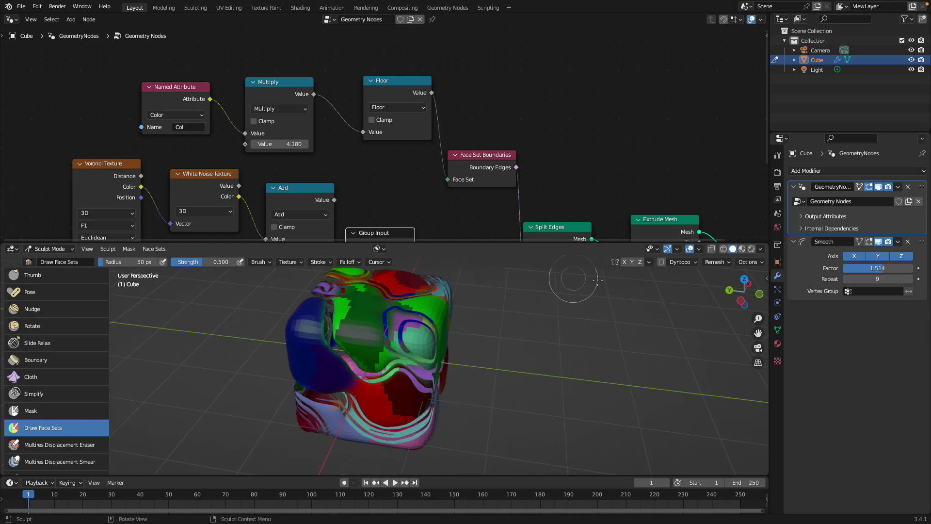
# Switch the cube out of Sculpt Mode into Object Mode and on to Vertex Paint mode.
pyautogui.keyDown('shift'); pyautogui.scroll(-2, 638, 224); pyautogui.keyUp('shift')
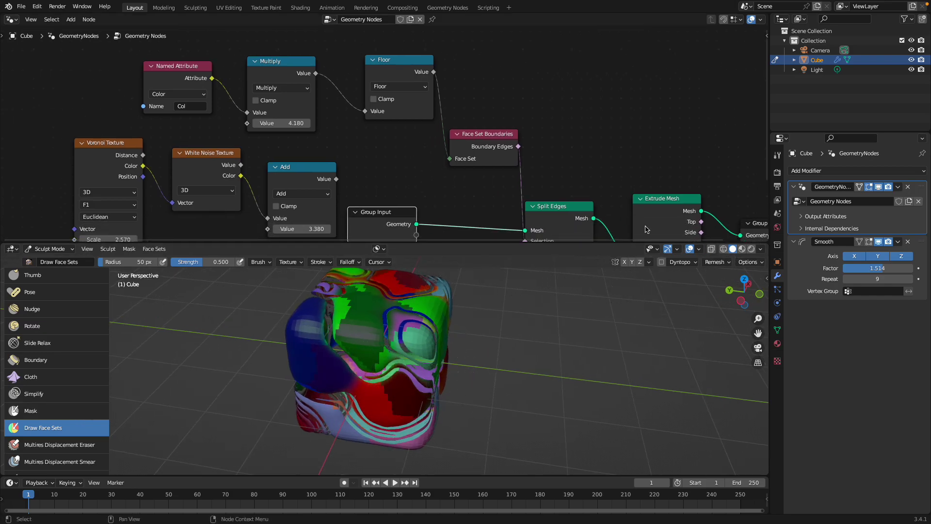
pyautogui.moveTo(373, 312); pyautogui.dragTo(384, 307, button='middle')
pyautogui.moveTo(395, 176); pyautogui.dragTo(398, 186, button='middle')
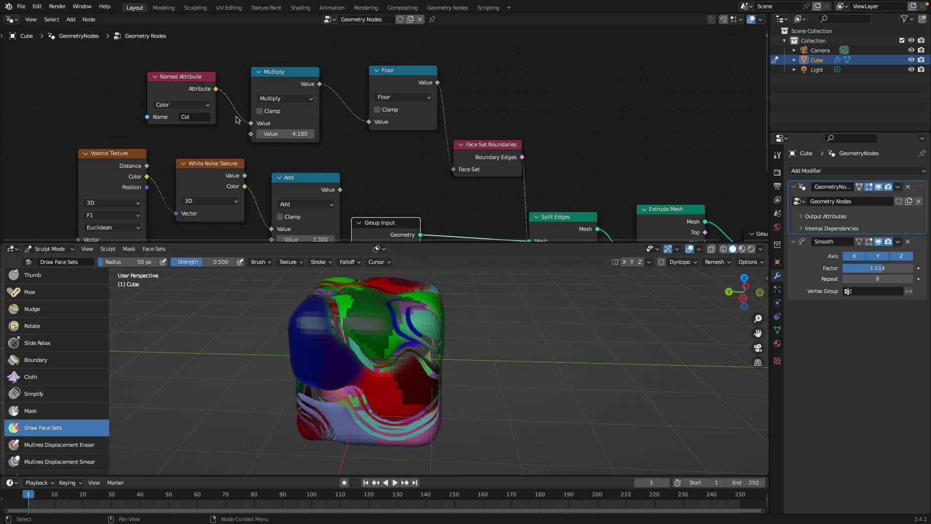
pyautogui.click(70, 249)
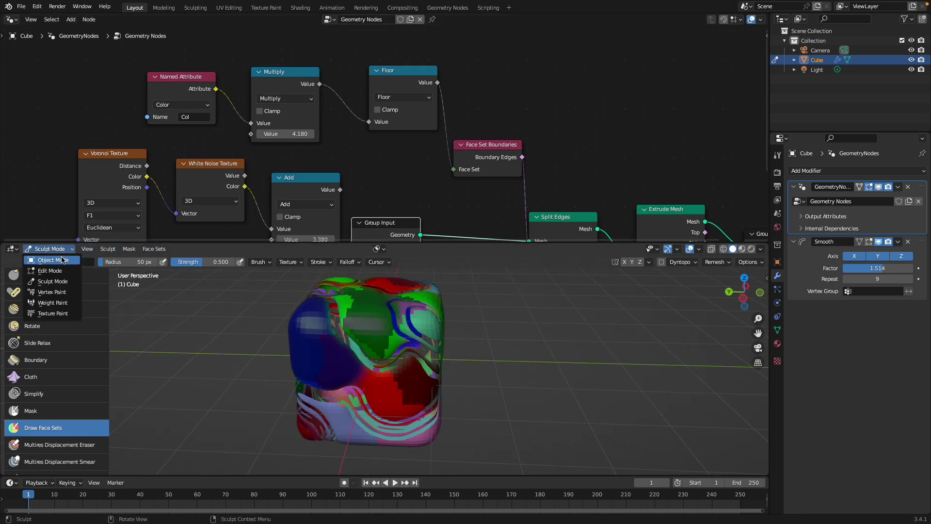
pyautogui.click(54, 260)
pyautogui.moveTo(437, 340)
pyautogui.mouseDown(button='middle')
pyautogui.moveTo(493, 332)
pyautogui.moveTo(444, 334)
pyautogui.moveTo(450, 339)
pyautogui.mouseUp(button='middle')
pyautogui.moveTo(429, 394); pyautogui.dragTo(466, 321, button='middle')
pyautogui.click(70, 249)
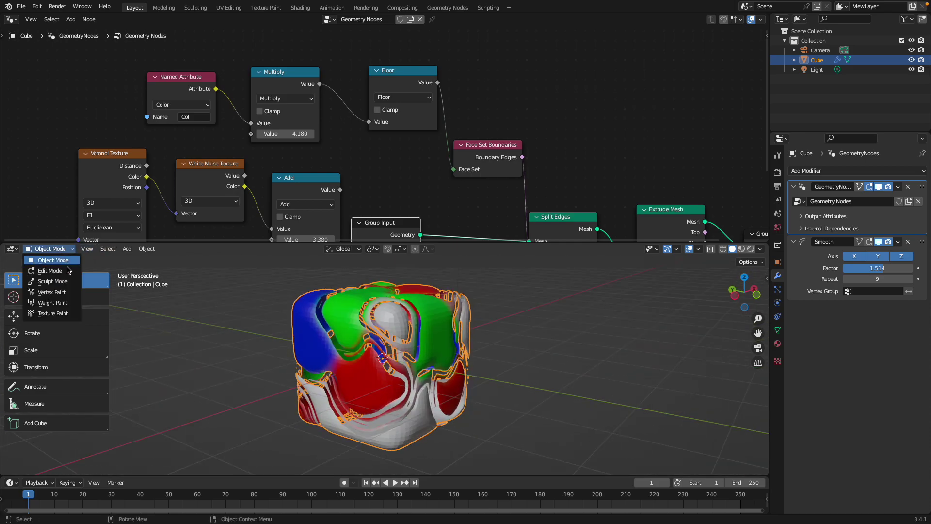
pyautogui.click(60, 291)
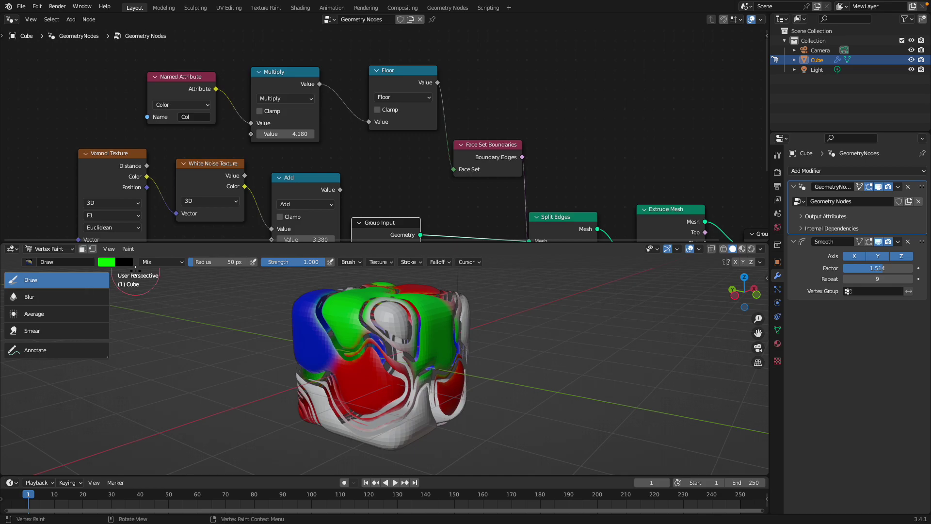
# Set the brush colour to yellow, paint yellow areas on the cube's sides and save the file.
pyautogui.click(103, 263)
pyautogui.moveTo(340, 368)
pyautogui.mouseDown(button='middle')
pyautogui.moveTo(391, 390)
pyautogui.moveTo(376, 379)
pyautogui.mouseUp(button='middle')
pyautogui.moveTo(370, 420)
pyautogui.mouseDown(button='middle')
pyautogui.moveTo(407, 370)
pyautogui.moveTo(366, 349)
pyautogui.moveTo(347, 351)
pyautogui.mouseUp(button='middle')
pyautogui.moveTo(368, 318); pyautogui.dragTo(371, 347, button='middle')
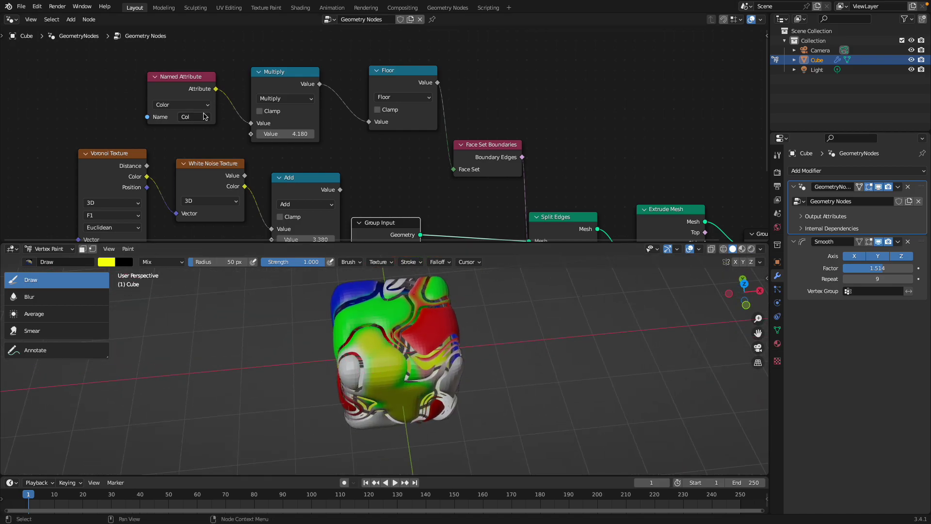
pyautogui.hotkey('ctrl', 's')
# Try a Multiply value of 3.600 and toggle the Floor node's Clamp option to compare the face set boundaries.
pyautogui.keyDown('shift'); pyautogui.moveTo(270, 133); pyautogui.dragTo(299, 133); pyautogui.keyUp('shift')
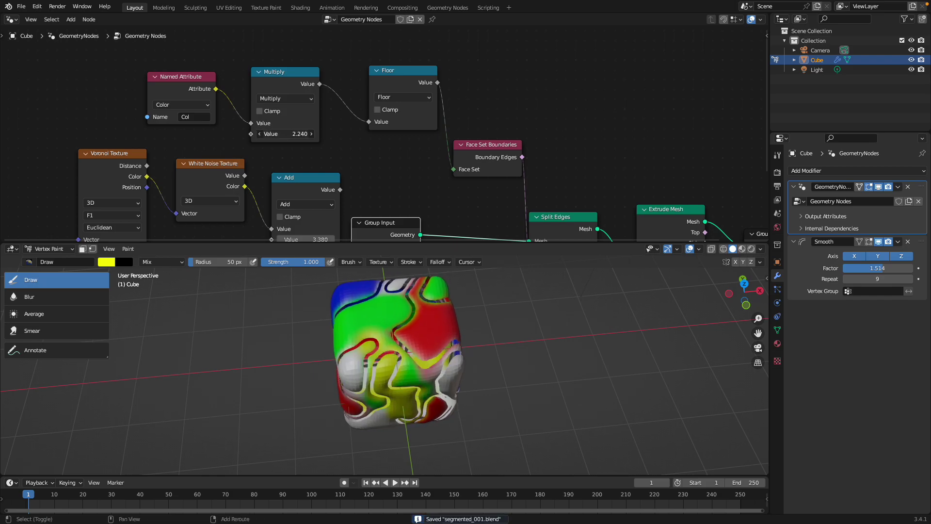
pyautogui.keyDown('shift'); pyautogui.moveTo(291, 134); pyautogui.dragTo(289, 133); pyautogui.keyUp('shift')
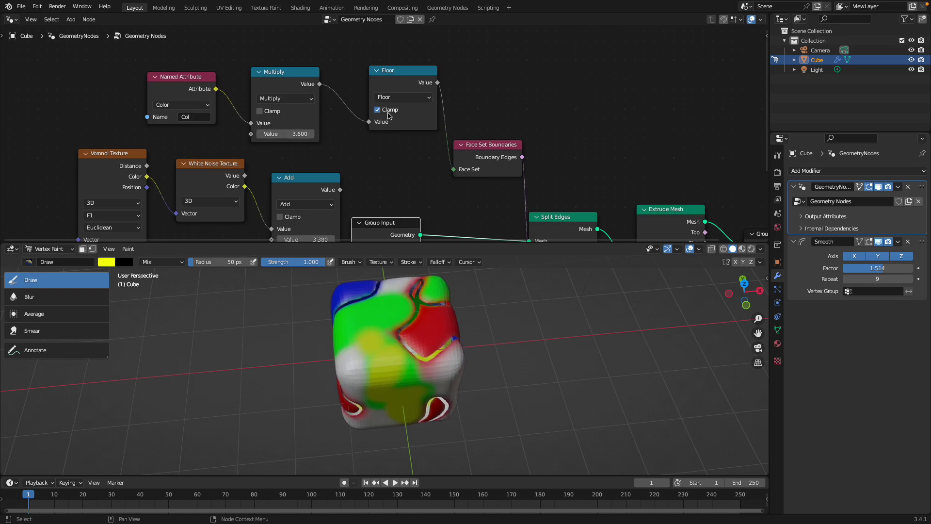
pyautogui.moveTo(445, 321); pyautogui.dragTo(422, 281, button='middle')
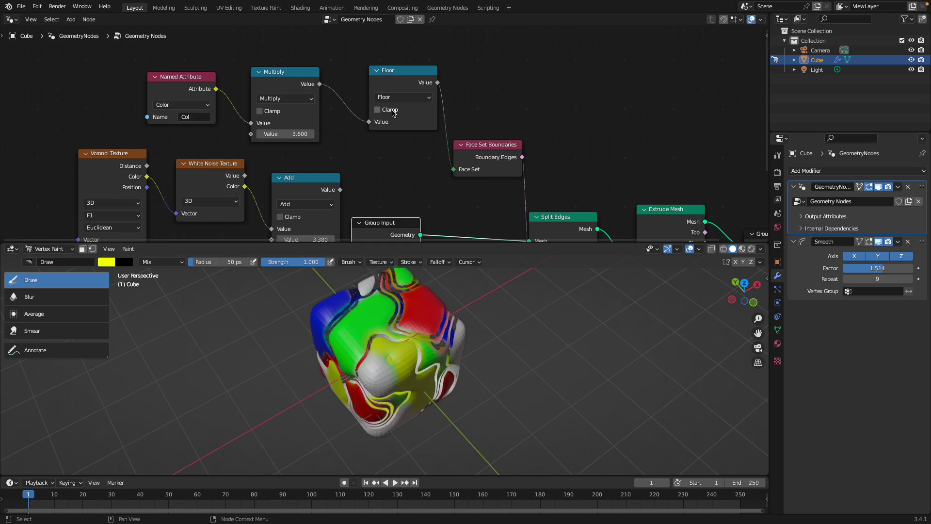
pyautogui.moveTo(402, 322); pyautogui.dragTo(413, 310, button='middle')
# Enable Clamp on the Floor node, set the Multiply value to 2.010 and save the file.
pyautogui.moveTo(286, 134); pyautogui.dragTo(303, 134)
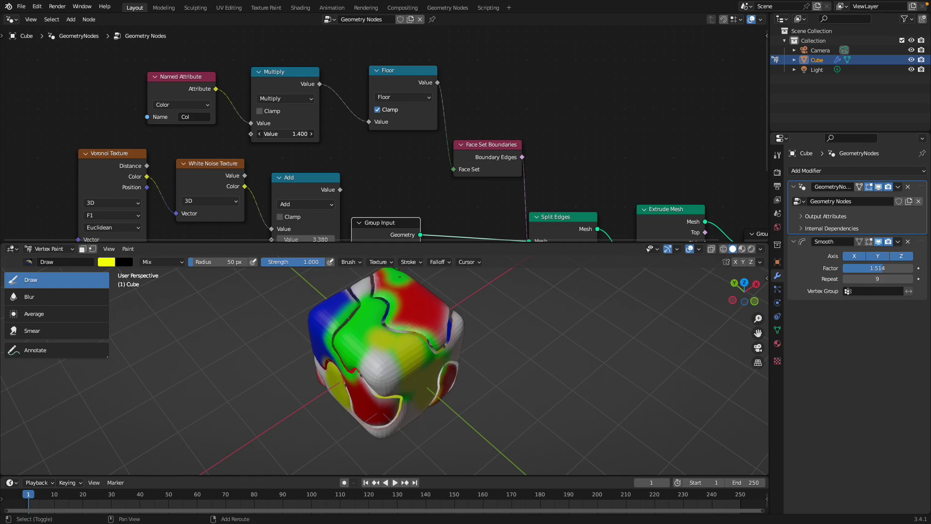
pyautogui.moveTo(416, 417); pyautogui.dragTo(543, 402, button='middle')
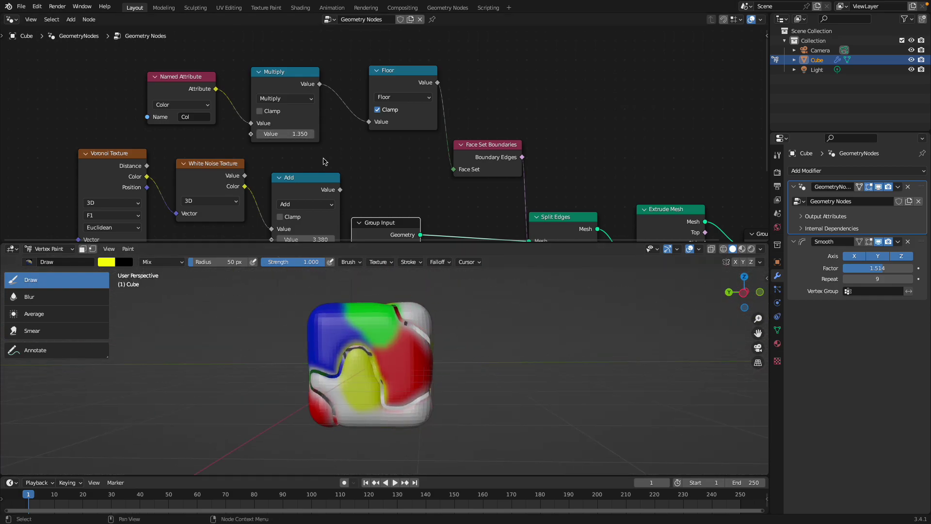
pyautogui.moveTo(286, 134); pyautogui.dragTo(300, 134)
pyautogui.moveTo(257, 279); pyautogui.dragTo(214, 298, button='middle')
pyautogui.hotkey('ctrl', 's')
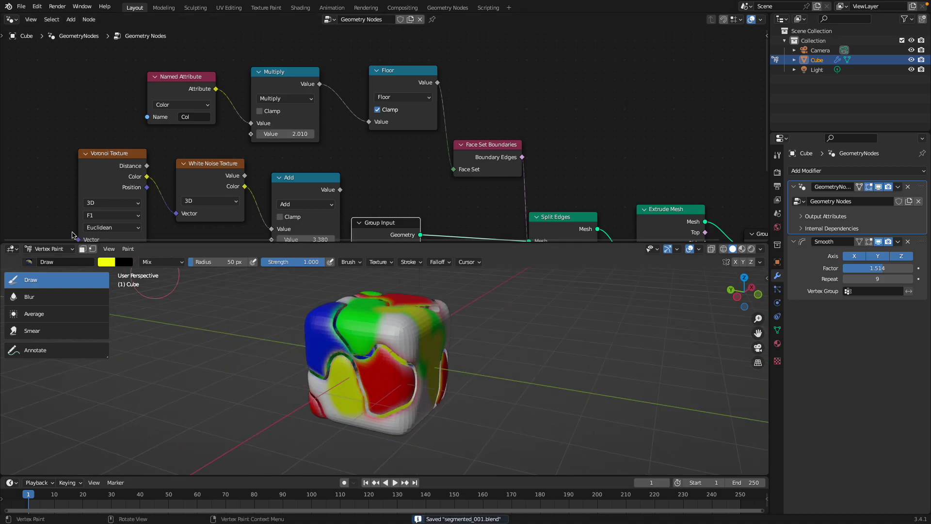
# Return the cube to Object Mode and deselect it.
pyautogui.click(59, 249)
pyautogui.click(59, 260)
pyautogui.moveTo(272, 311); pyautogui.dragTo(235, 317, button='middle')
pyautogui.click(250, 324)
# Set the Extrude Mesh node's offset scale to 0.330 and save the file.
pyautogui.moveTo(539, 223); pyautogui.dragTo(505, 145, button='middle')
pyautogui.moveTo(540, 139); pyautogui.dragTo(553, 119)
pyautogui.moveTo(665, 136); pyautogui.dragTo(539, 136, button='middle')
pyautogui.moveTo(547, 144); pyautogui.dragTo(516, 58)
pyautogui.click(510, 150)
pyautogui.moveTo(509, 177); pyautogui.dragTo(489, 205)
pyautogui.rightClick(389, 335)
pyautogui.click(389, 335)
pyautogui.moveTo(466, 318); pyautogui.dragTo(504, 334, button='middle')
pyautogui.hotkey('ctrl', 's')
# Enlarge the 3D viewport over the node editor and make free space beside the cube.
pyautogui.moveTo(299, 354); pyautogui.dragTo(318, 358, button='middle')
pyautogui.moveTo(457, 243); pyautogui.dragTo(459, 126)
pyautogui.keyDown('shift'); pyautogui.moveTo(478, 227); pyautogui.dragTo(286, 237, button='middle'); pyautogui.keyUp('shift')
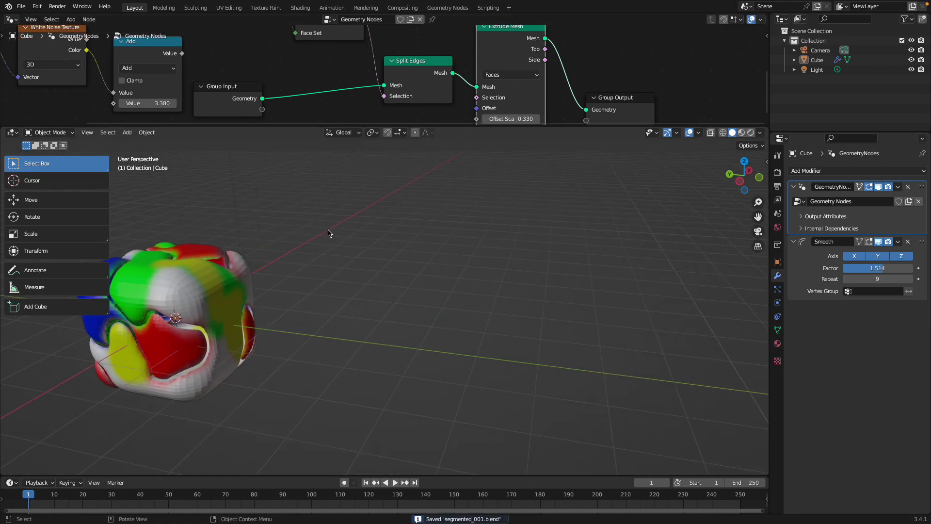
pyautogui.hotkey('shift', 'a')
pyautogui.click(203, 262)
pyautogui.hotkey('shift', 'd')
pyautogui.click(473, 264)
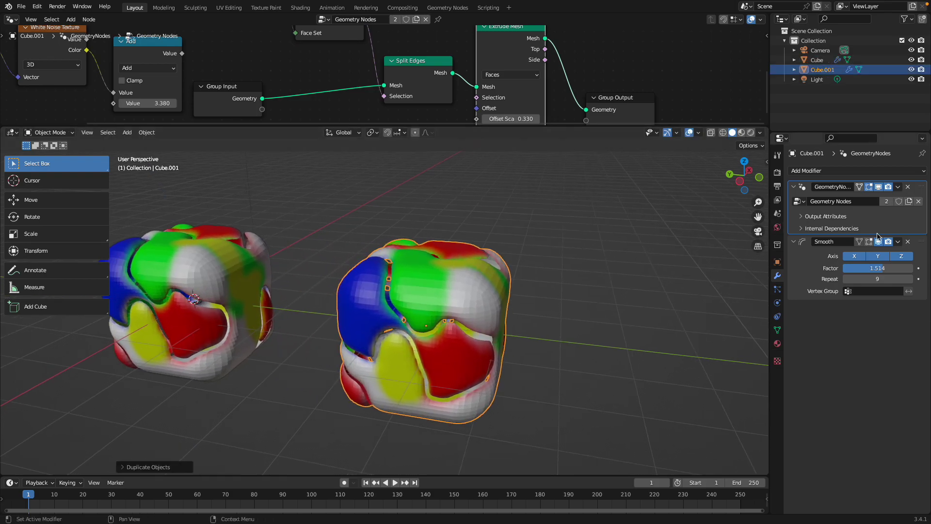
pyautogui.click(908, 241)
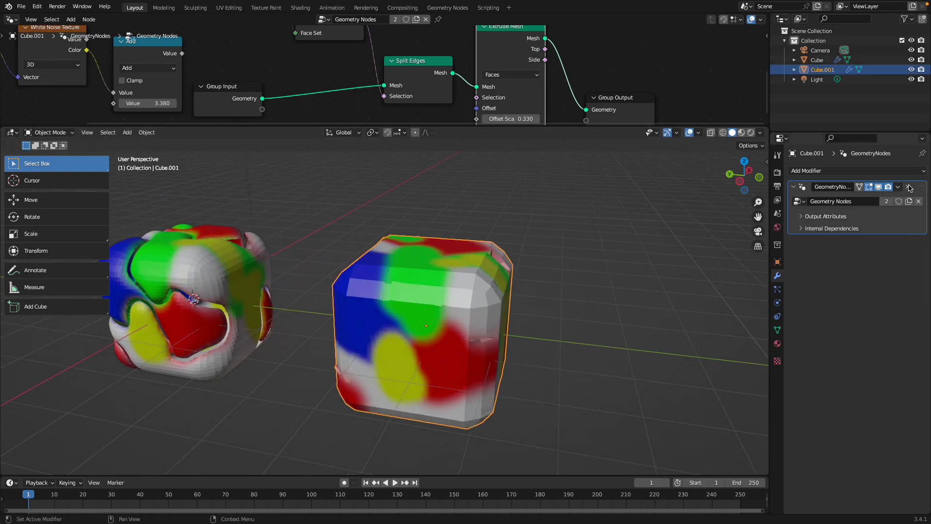
pyautogui.moveTo(541, 254); pyautogui.dragTo(473, 269, button='middle')
pyautogui.press('Delete')
# Add a new cube and move it beside the painted cube.
pyautogui.hotkey('shift', 'a')
pyautogui.moveTo(432, 238)
pyautogui.click(472, 248)
pyautogui.press('g')
pyautogui.click(491, 291)
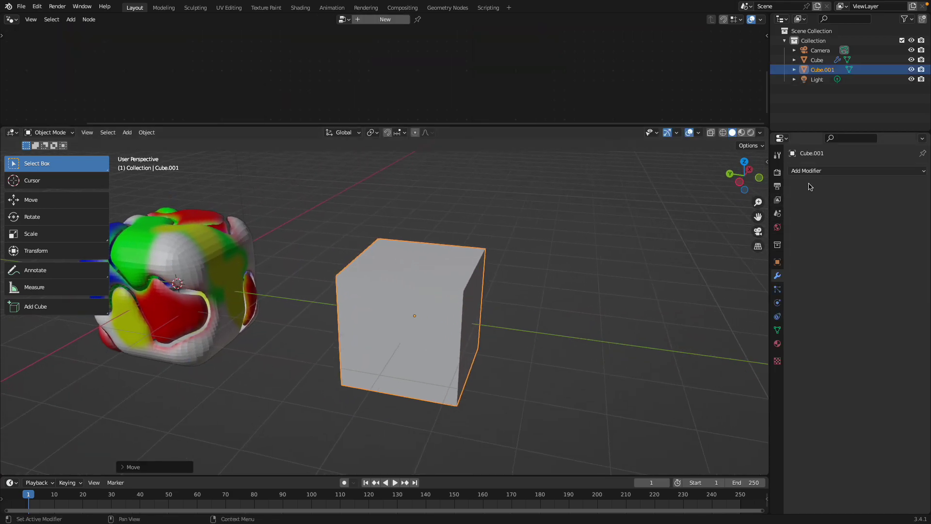
# Add a Simple Subdivision Surface modifier to the new cube with 5 viewport levels and 6 render levels.
pyautogui.click(815, 171)
pyautogui.click(744, 347)
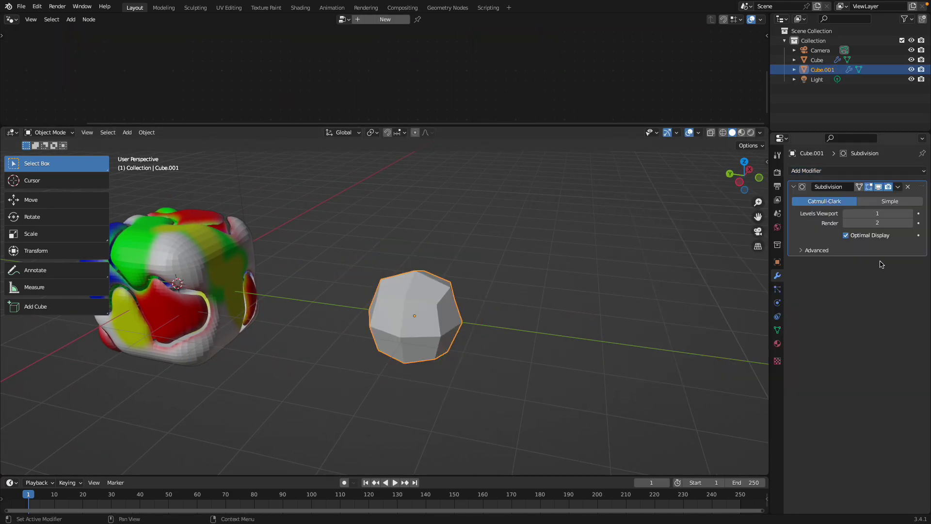
pyautogui.click(910, 213)
pyautogui.click(911, 214)
pyautogui.click(910, 214)
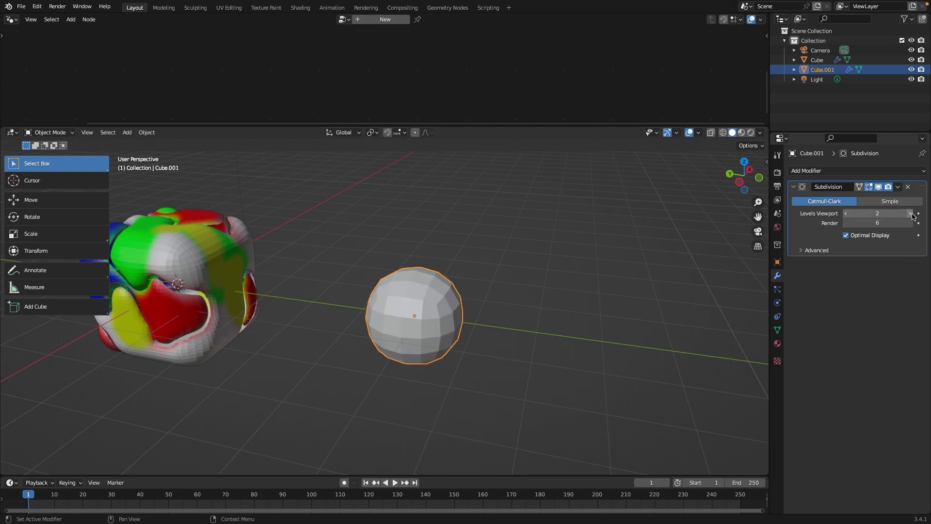
pyautogui.click(910, 213)
pyautogui.click(890, 201)
pyautogui.moveTo(472, 286); pyautogui.dragTo(485, 282, button='middle')
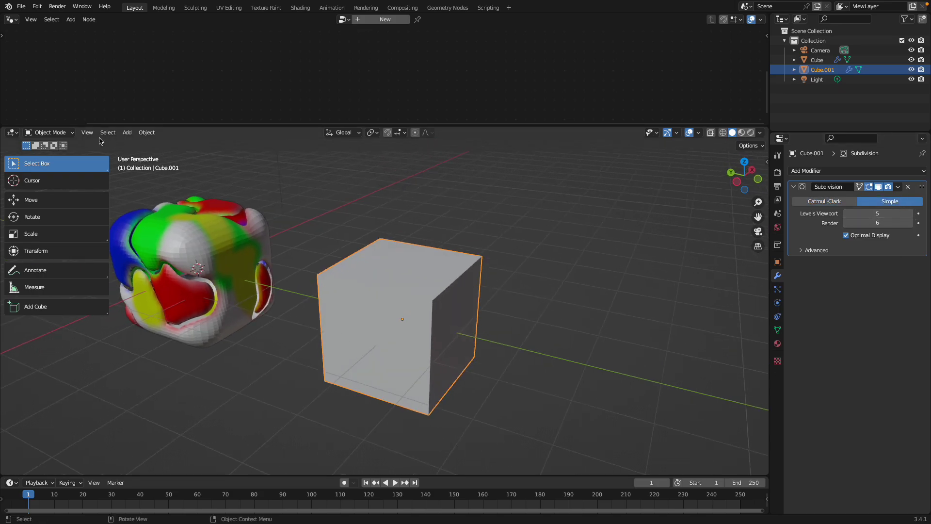
# Switch the new cube to Sculpt Mode and apply its Subdivision modifier.
pyautogui.click(58, 132)
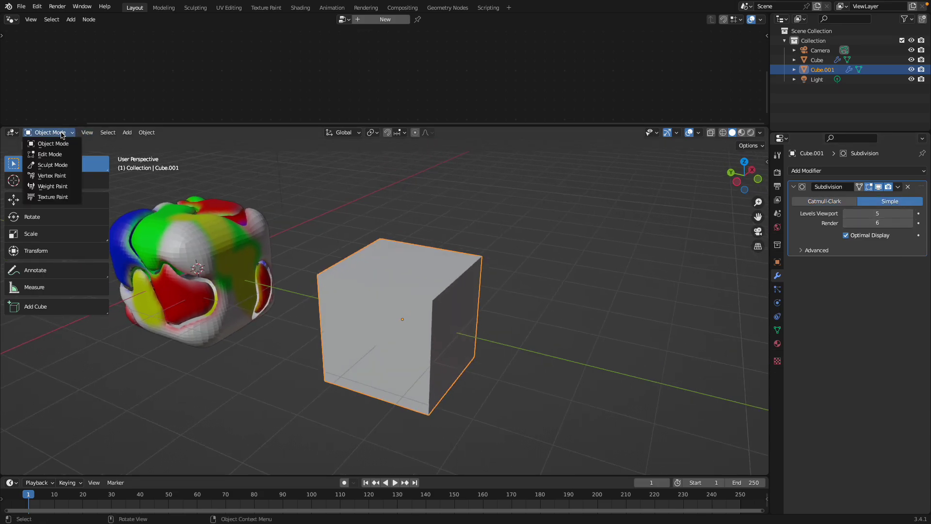
pyautogui.click(63, 165)
pyautogui.scroll(-8, 63, 369)
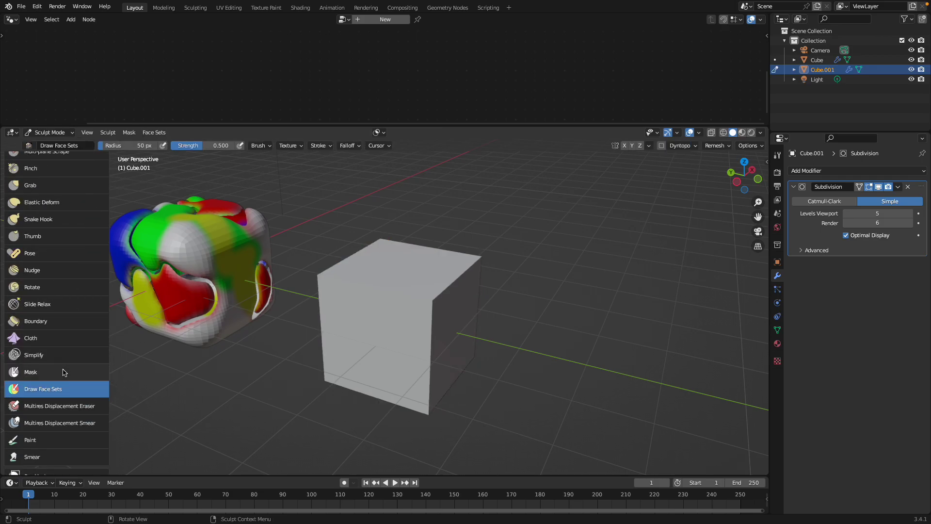
pyautogui.moveTo(349, 328)
pyautogui.mouseDown(button='middle')
pyautogui.moveTo(384, 339)
pyautogui.moveTo(383, 312)
pyautogui.moveTo(415, 313)
pyautogui.mouseUp(button='middle')
pyautogui.moveTo(416, 313); pyautogui.dragTo(420, 296)
pyautogui.hotkey('ctrl', 'z')
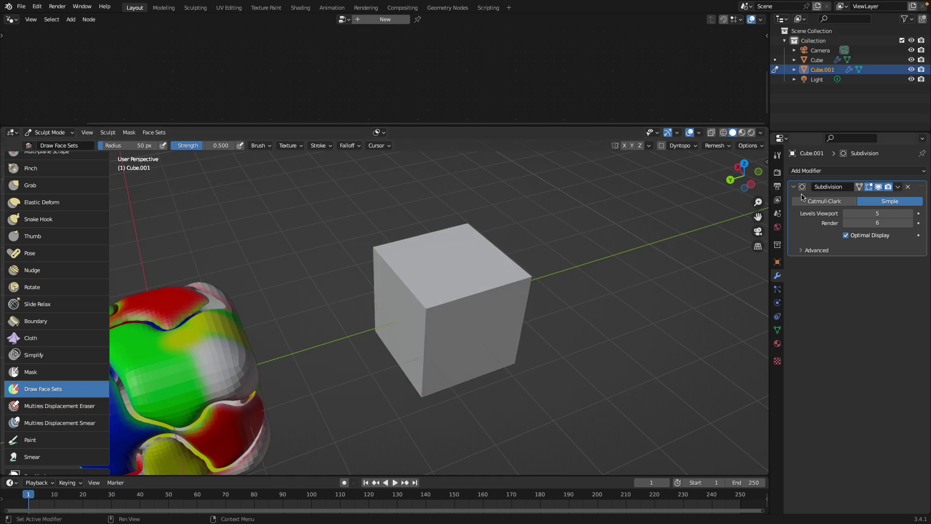
pyautogui.click(894, 188)
pyautogui.click(887, 198)
# Paint many separate face sets over the new cube's faces and across its edges with the Draw Face Sets brush.
pyautogui.moveTo(417, 296); pyautogui.dragTo(426, 284, button='middle')
pyautogui.moveTo(426, 285); pyautogui.dragTo(437, 271)
pyautogui.moveTo(436, 270); pyautogui.dragTo(400, 257, button='middle')
pyautogui.moveTo(421, 302)
pyautogui.mouseDown()
pyautogui.moveTo(416, 356)
pyautogui.moveTo(405, 287)
pyautogui.mouseUp()
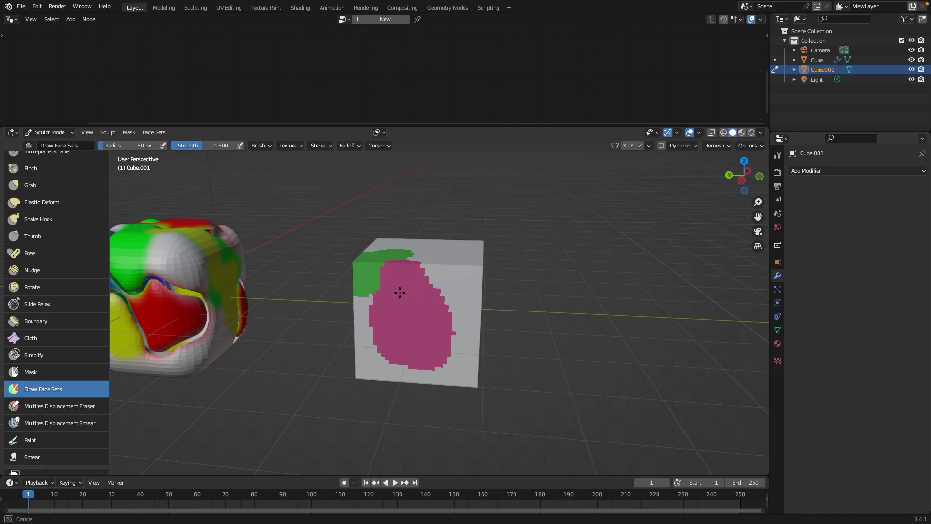
pyautogui.moveTo(417, 291); pyautogui.dragTo(367, 302, button='middle')
pyautogui.moveTo(367, 302)
pyautogui.mouseDown()
pyautogui.moveTo(311, 320)
pyautogui.moveTo(291, 310)
pyautogui.mouseUp()
pyautogui.moveTo(291, 311)
pyautogui.mouseDown(button='middle')
pyautogui.moveTo(316, 296)
pyautogui.moveTo(305, 301)
pyautogui.mouseUp(button='middle')
pyautogui.moveTo(305, 301)
pyautogui.mouseDown()
pyautogui.moveTo(330, 242)
pyautogui.moveTo(346, 252)
pyautogui.moveTo(318, 334)
pyautogui.mouseUp()
pyautogui.moveTo(318, 334); pyautogui.dragTo(346, 302, button='middle')
pyautogui.moveTo(346, 302)
pyautogui.mouseDown()
pyautogui.moveTo(331, 277)
pyautogui.moveTo(335, 286)
pyautogui.mouseUp()
pyautogui.moveTo(335, 286)
pyautogui.mouseDown(button='middle')
pyautogui.moveTo(455, 273)
pyautogui.moveTo(445, 308)
pyautogui.mouseUp(button='middle')
pyautogui.moveTo(445, 309); pyautogui.dragTo(425, 304)
pyautogui.moveTo(434, 265)
pyautogui.mouseDown(button='middle')
pyautogui.moveTo(453, 297)
pyautogui.moveTo(441, 291)
pyautogui.mouseUp(button='middle')
pyautogui.moveTo(441, 291)
pyautogui.mouseDown()
pyautogui.moveTo(422, 262)
pyautogui.moveTo(417, 282)
pyautogui.mouseUp()
pyautogui.moveTo(417, 281)
pyautogui.mouseDown(button='middle')
pyautogui.moveTo(425, 295)
pyautogui.moveTo(407, 291)
pyautogui.mouseUp(button='middle')
pyautogui.moveTo(408, 291); pyautogui.dragTo(393, 303)
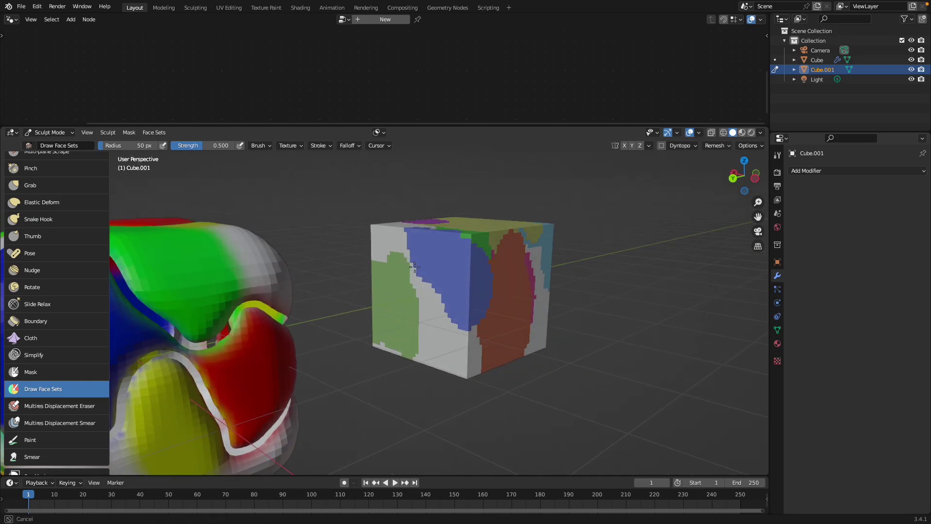
pyautogui.moveTo(405, 267); pyautogui.dragTo(400, 237)
pyautogui.moveTo(380, 241); pyautogui.dragTo(422, 272, button='middle')
pyautogui.moveTo(422, 272); pyautogui.dragTo(415, 302)
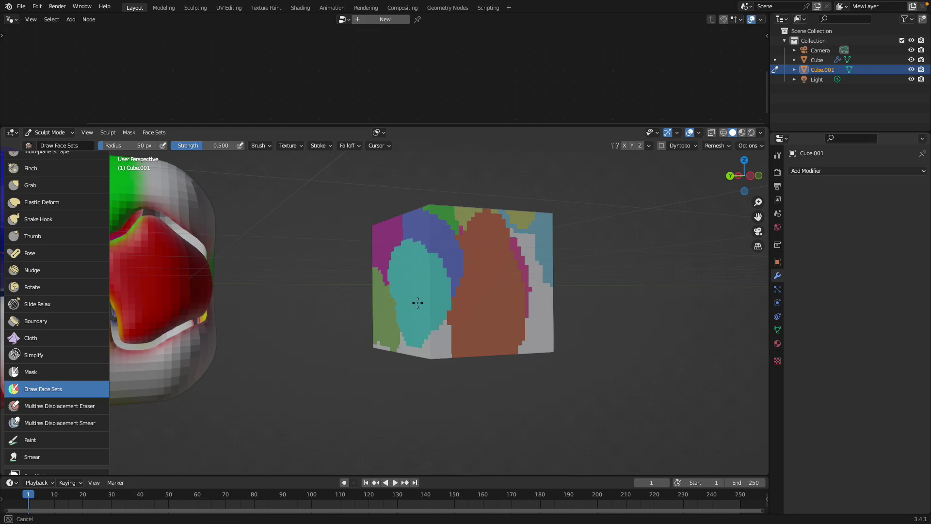
pyautogui.moveTo(414, 302); pyautogui.dragTo(412, 308, button='middle')
pyautogui.moveTo(412, 307)
pyautogui.mouseDown()
pyautogui.moveTo(474, 270)
pyautogui.moveTo(482, 301)
pyautogui.mouseUp()
pyautogui.moveTo(482, 301)
pyautogui.mouseDown(button='middle')
pyautogui.moveTo(354, 381)
pyautogui.moveTo(419, 317)
pyautogui.moveTo(415, 345)
pyautogui.moveTo(346, 303)
pyautogui.moveTo(388, 281)
pyautogui.moveTo(455, 292)
pyautogui.moveTo(443, 305)
pyautogui.moveTo(427, 291)
pyautogui.moveTo(410, 251)
pyautogui.mouseUp(button='middle')
# Toggle face set visibility on the cube and examine the Initialize Face Sets options and the Extract Face Set command.
pyautogui.press('h')
pyautogui.press('h')
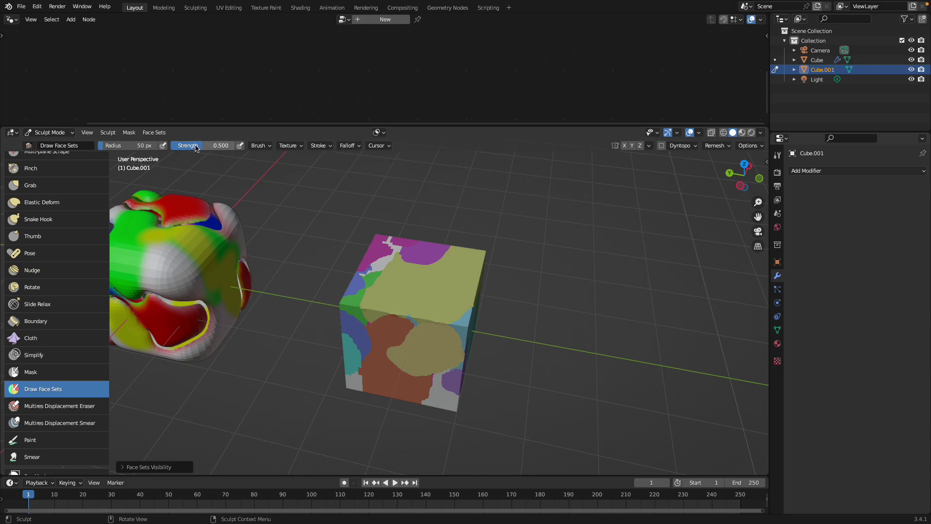
pyautogui.click(154, 132)
pyautogui.moveTo(191, 180)
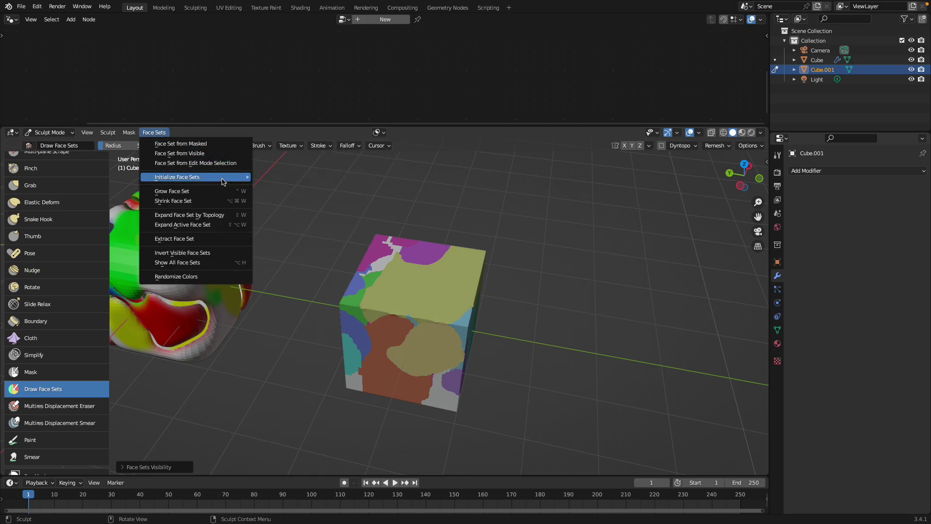
pyautogui.moveTo(226, 180)
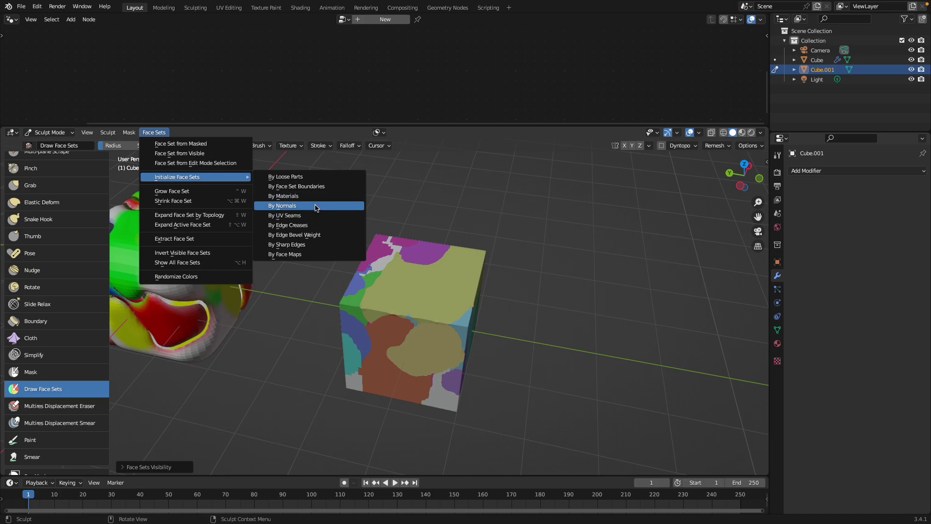
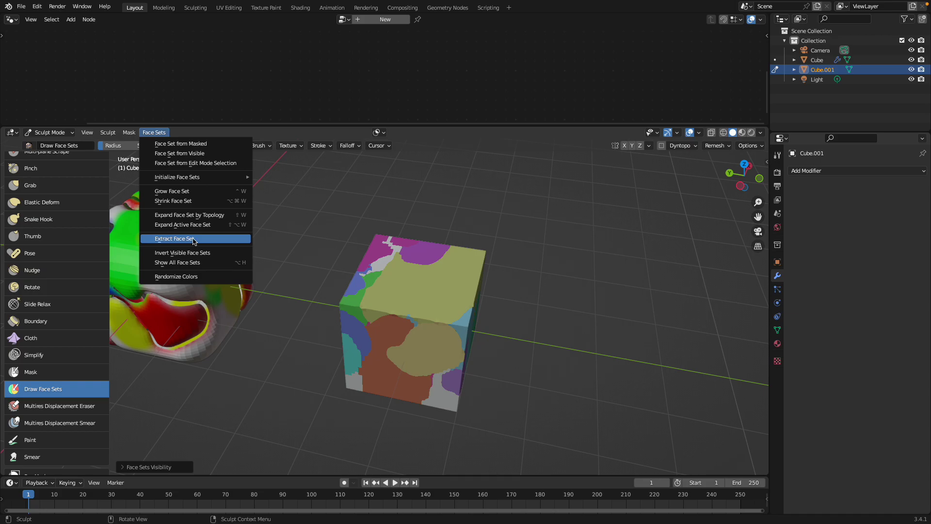
pyautogui.rightClick(212, 242)
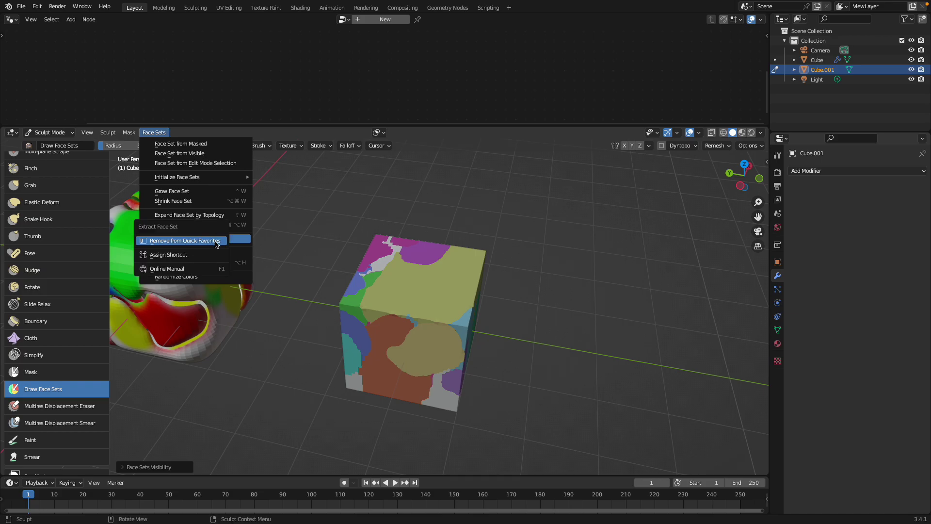
# Extract the large olive-yellow face set on the cube's upper face as a separate mesh.
pyautogui.scroll(2, 489, 277)
pyautogui.moveTo(416, 262); pyautogui.dragTo(439, 249, button='middle')
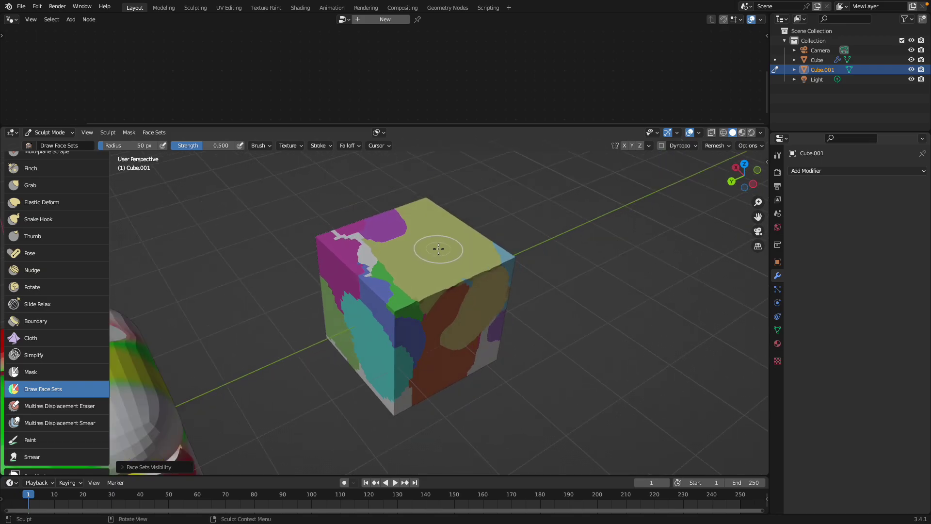
pyautogui.press('q')
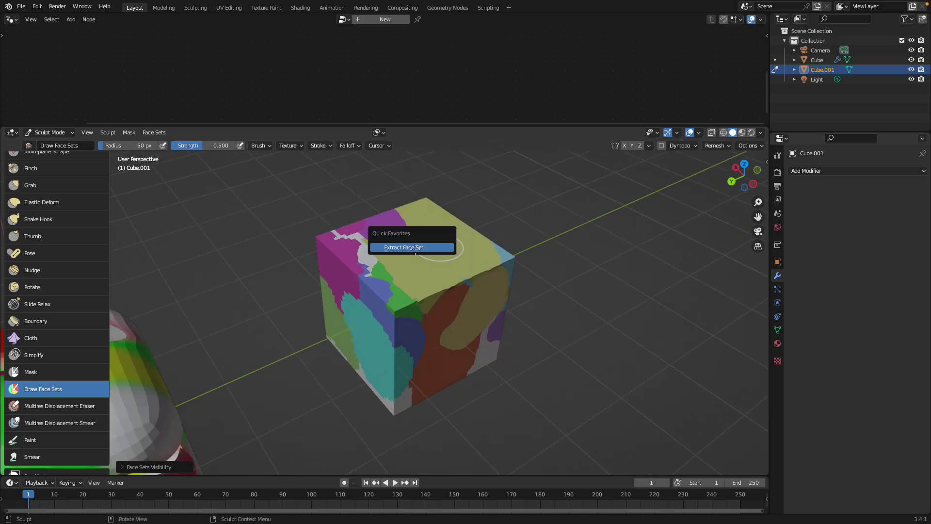
pyautogui.click(416, 247)
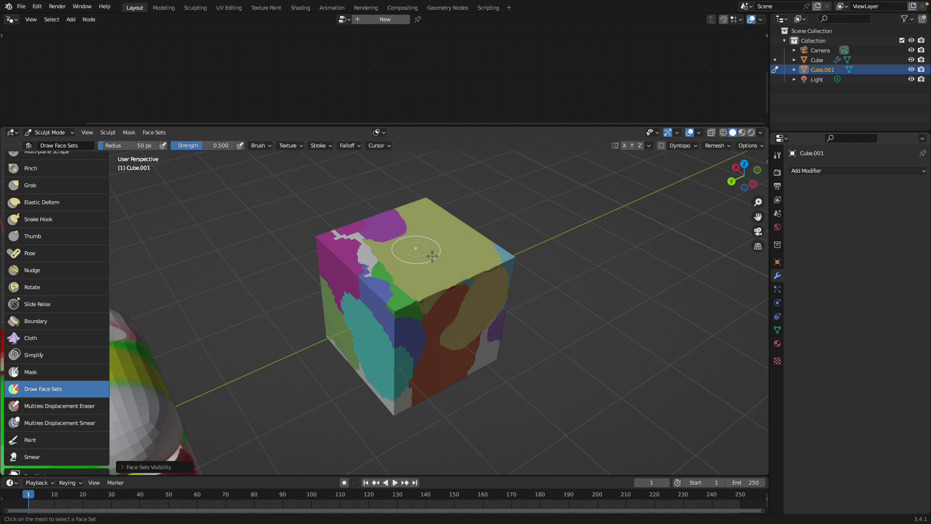
pyautogui.click(432, 256)
# Select the original cube again, return it to Sculpt Mode and extract the teal face set on its side as a separate mesh.
pyautogui.moveTo(439, 285); pyautogui.dragTo(412, 304, button='middle')
pyautogui.click(412, 302)
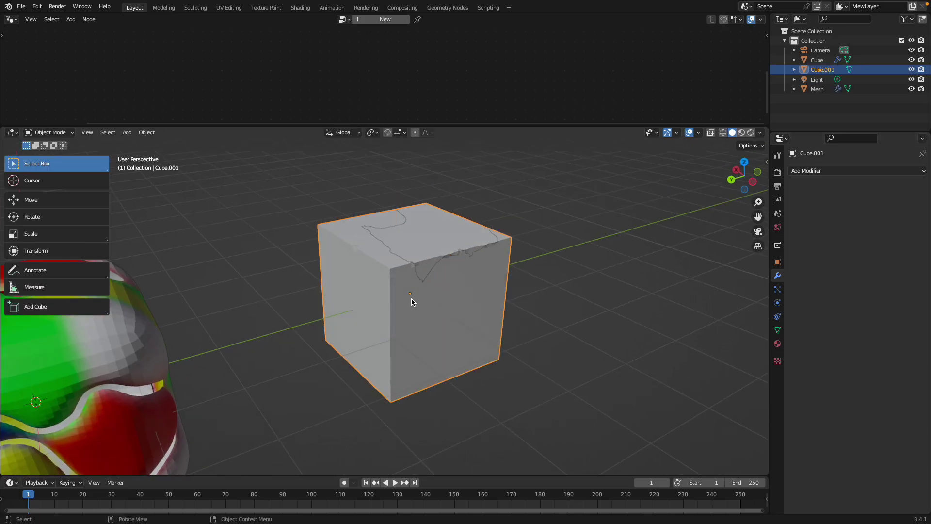
pyautogui.hotkey('ctrl', 'Tab')
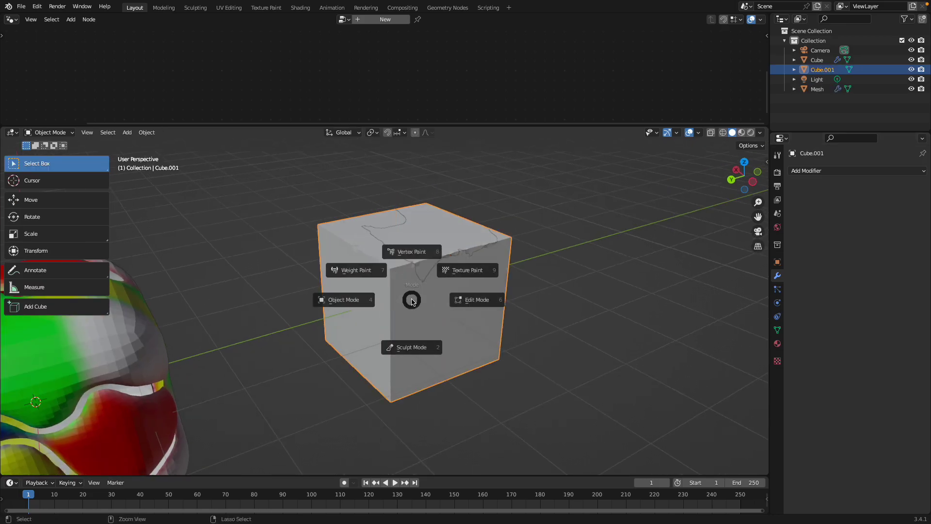
pyautogui.click(412, 317)
pyautogui.moveTo(375, 313); pyautogui.dragTo(386, 332, button='middle')
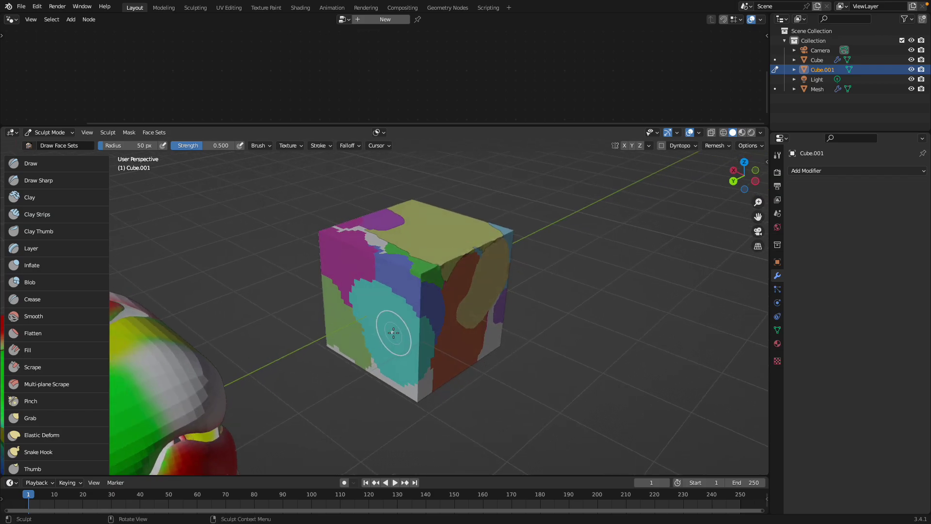
pyautogui.press('q')
pyautogui.click(393, 333)
pyautogui.click(393, 331)
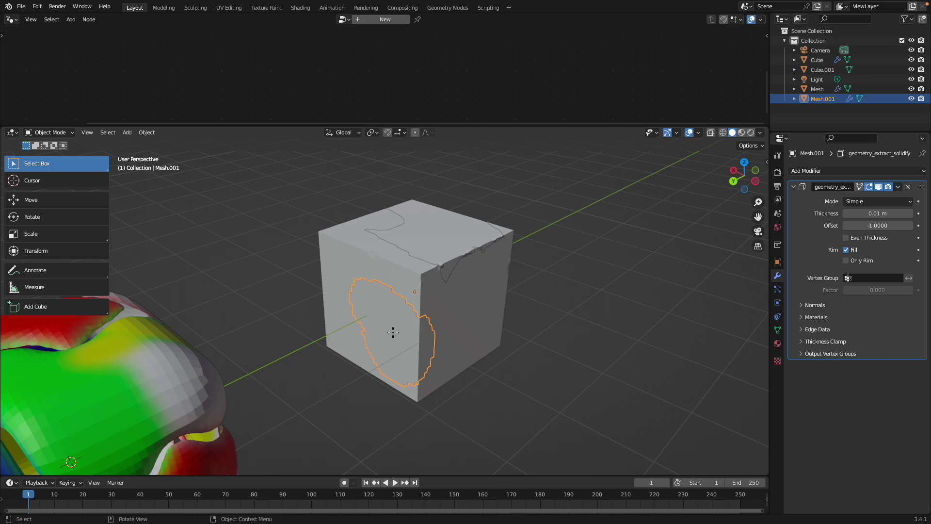
# Move the extracted teal piece clear of the cube and move the cube itself away from the extracted upper piece.
pyautogui.moveTo(408, 303); pyautogui.dragTo(381, 302, button='middle')
pyautogui.press('g')
pyautogui.click(354, 291)
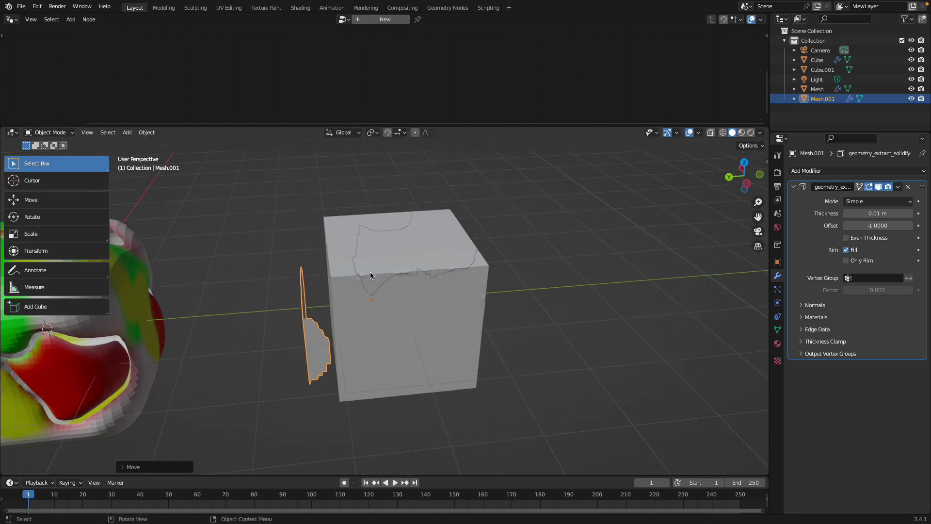
pyautogui.click(376, 272)
pyautogui.press('g')
pyautogui.click(433, 330)
pyautogui.click(424, 257)
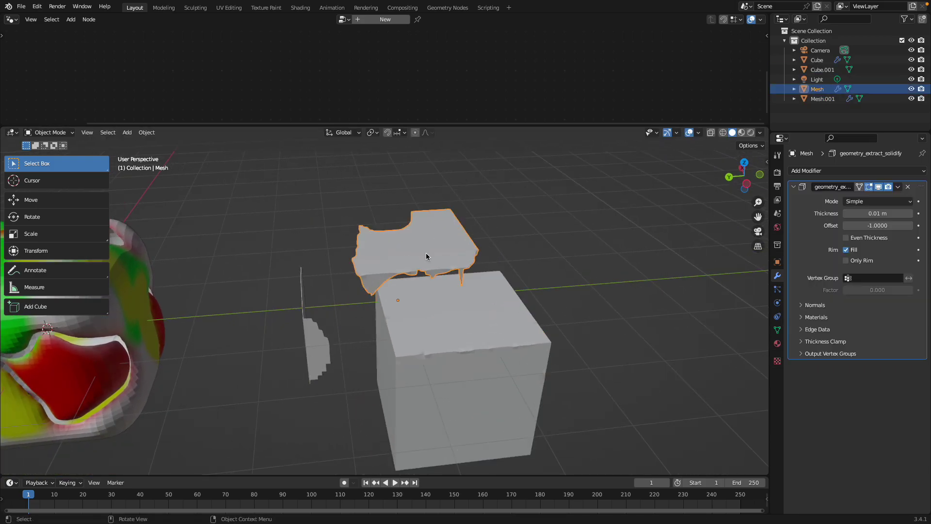
# Select both extracted face set pieces together with the source cube and delete all three objects.
pyautogui.moveTo(424, 257); pyautogui.dragTo(447, 255, button='middle')
pyautogui.click(360, 334)
pyautogui.keyDown('shift'); pyautogui.click(422, 239); pyautogui.keyUp('shift')
pyautogui.scroll(-2, 433, 272)
pyautogui.moveTo(437, 286); pyautogui.dragTo(426, 316, button='middle')
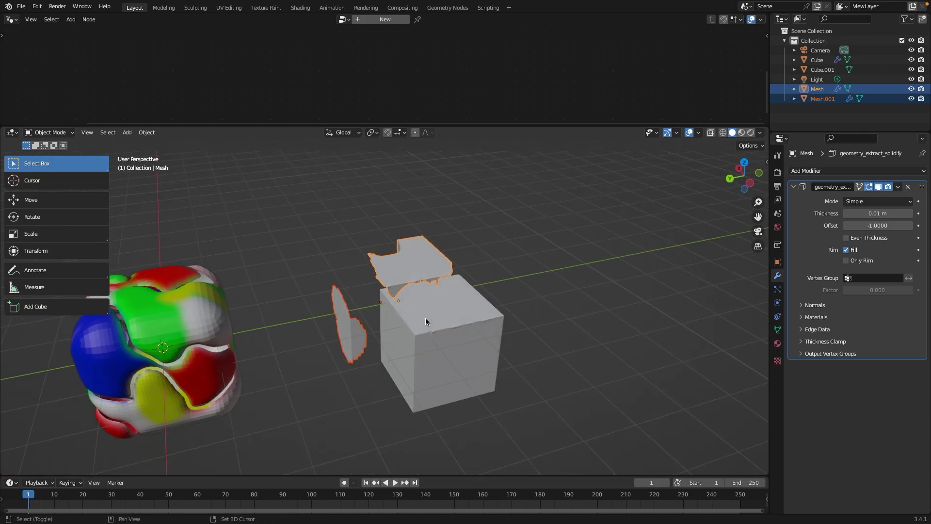
pyautogui.keyDown('shift'); pyautogui.click(426, 319); pyautogui.keyUp('shift')
pyautogui.press('Delete')
# Apply Shade Smooth to the vertex-coloured cube and save the file.
pyautogui.keyDown('shift'); pyautogui.moveTo(356, 297); pyautogui.dragTo(451, 303, button='middle'); pyautogui.keyUp('shift')
pyautogui.moveTo(451, 303); pyautogui.dragTo(418, 294, button='middle')
pyautogui.click(341, 304)
pyautogui.scroll(2, 400, 307)
pyautogui.keyDown('shift'); pyautogui.moveTo(341, 304); pyautogui.dragTo(428, 321, button='middle'); pyautogui.keyUp('shift')
pyautogui.scroll(-1, 400, 307)
pyautogui.rightClick(422, 291)
pyautogui.click(400, 287)
pyautogui.hotkey('ctrl', 's')
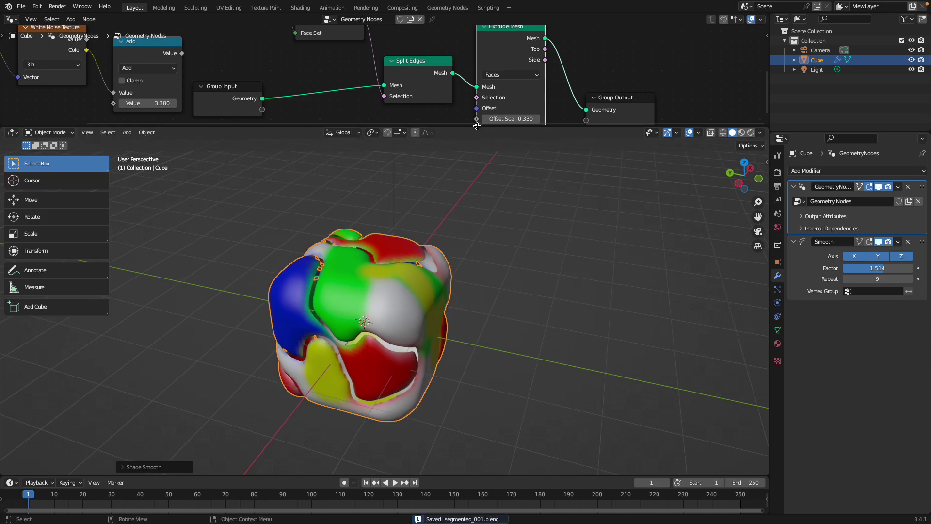
# Enlarge the node editor and spread out the Named Attribute, Multiply and Floor nodes above the texture nodes.
pyautogui.moveTo(478, 126); pyautogui.dragTo(469, 281)
pyautogui.scroll(-2, 262, 158)
pyautogui.moveTo(224, 115); pyautogui.dragTo(349, 223, button='middle')
pyautogui.scroll(3, 334, 213)
pyautogui.moveTo(168, 146); pyautogui.dragTo(132, 103)
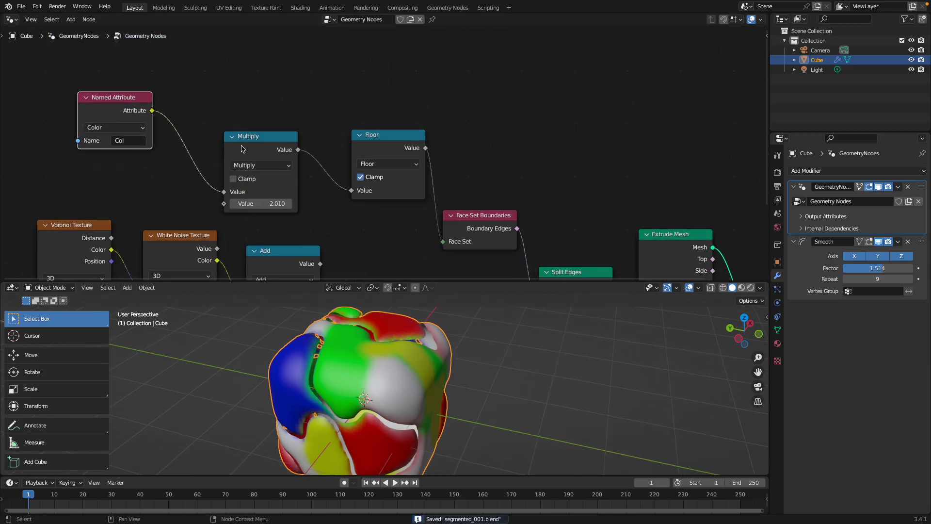
pyautogui.moveTo(243, 149); pyautogui.dragTo(242, 101)
pyautogui.moveTo(387, 141); pyautogui.dragTo(344, 108)
pyautogui.scroll(-1, 309, 143)
# Rearrange the Voronoi Texture, Add, Group Input and Multiply nodes to tidy the node tree.
pyautogui.moveTo(307, 143); pyautogui.dragTo(322, 129, button='middle')
pyautogui.scroll(-2, 269, 222)
pyautogui.moveTo(198, 159); pyautogui.dragTo(193, 111, button='middle')
pyautogui.scroll(1, 193, 111)
pyautogui.moveTo(130, 162); pyautogui.dragTo(123, 159)
pyautogui.moveTo(283, 199); pyautogui.dragTo(238, 164, button='middle')
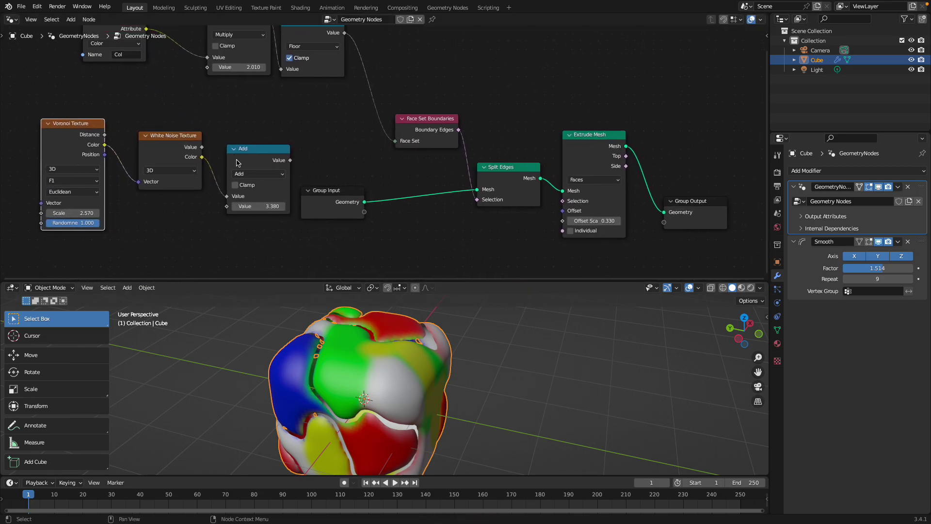
pyautogui.moveTo(277, 168); pyautogui.dragTo(262, 142)
pyautogui.moveTo(316, 182); pyautogui.dragTo(362, 183)
pyautogui.moveTo(271, 64); pyautogui.dragTo(312, 148, button='middle')
pyautogui.moveTo(273, 101); pyautogui.dragTo(264, 99)
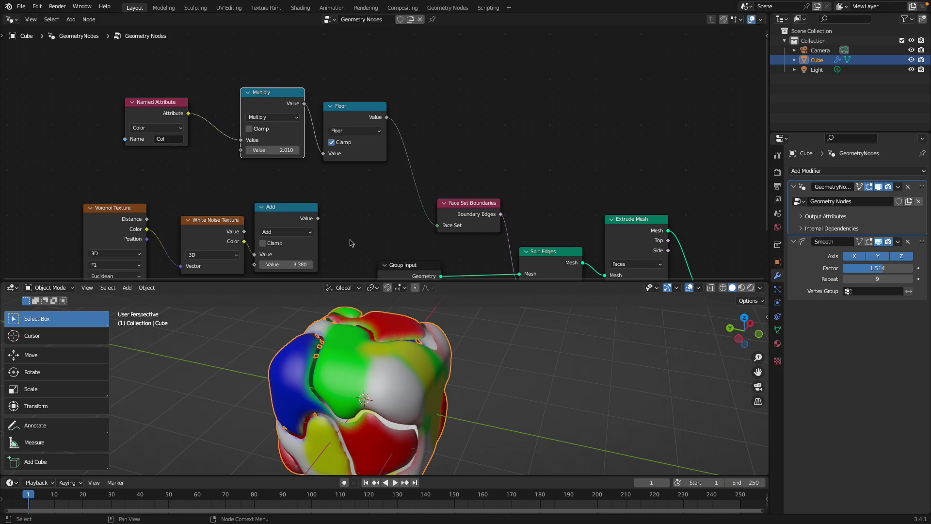
# Shrink the node editor, set the Multiply node's value to 1.840 and save the file.
pyautogui.moveTo(364, 280); pyautogui.dragTo(363, 202)
pyautogui.moveTo(342, 328); pyautogui.dragTo(290, 329, button='middle')
pyautogui.keyDown('shift'); pyautogui.moveTo(286, 111); pyautogui.dragTo(246, 110); pyautogui.keyUp('shift')
pyautogui.moveTo(425, 368); pyautogui.dragTo(370, 338, button='middle')
pyautogui.hotkey('ctrl', 's')
# Raise and realign the Floor, Face Set Boundaries, Split Edges, Extrude Mesh and Group Output nodes, and save the file.
pyautogui.moveTo(291, 107); pyautogui.dragTo(330, 108)
pyautogui.moveTo(349, 66); pyautogui.dragTo(375, 48)
pyautogui.moveTo(455, 173); pyautogui.dragTo(457, 105)
pyautogui.scroll(-3, 468, 121)
pyautogui.moveTo(473, 130); pyautogui.dragTo(387, 96, button='middle')
pyautogui.moveTo(446, 159); pyautogui.dragTo(445, 104)
pyautogui.moveTo(507, 138); pyautogui.dragTo(519, 95)
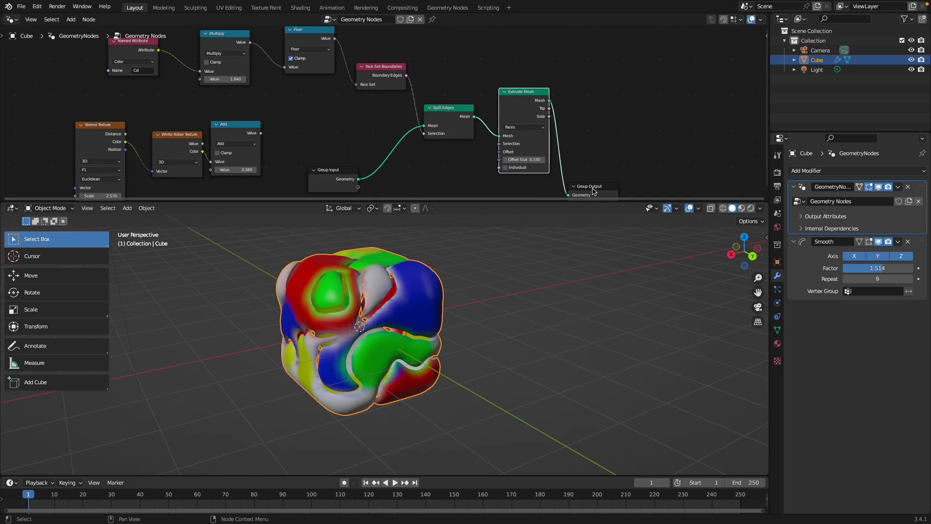
pyautogui.moveTo(587, 186); pyautogui.dragTo(601, 132)
pyautogui.moveTo(457, 90); pyautogui.dragTo(492, 99, button='middle')
pyautogui.hotkey('ctrl', 's')
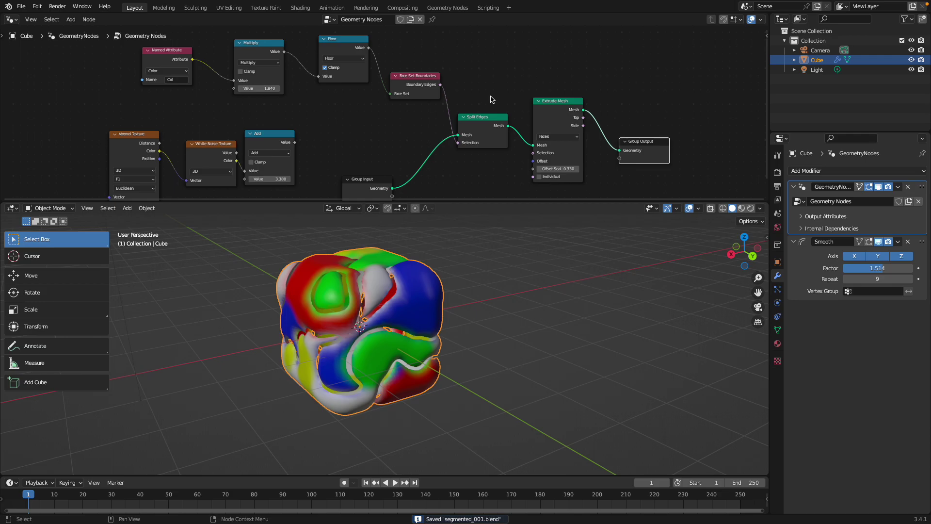
# Examine the coloured cube's face sets and the Draw Face Sets brush in Sculpt Mode, and return to Object Mode.
pyautogui.moveTo(463, 90); pyautogui.dragTo(459, 95, button='middle')
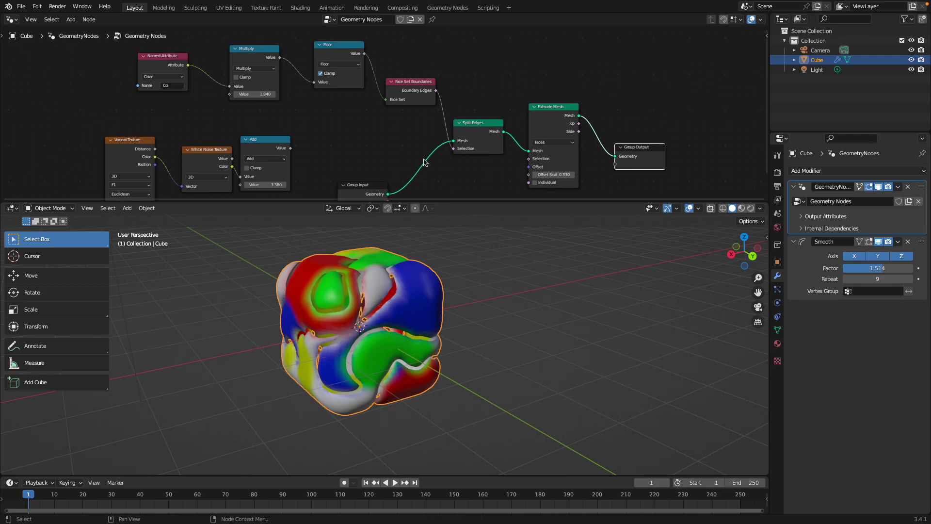
pyautogui.click(49, 208)
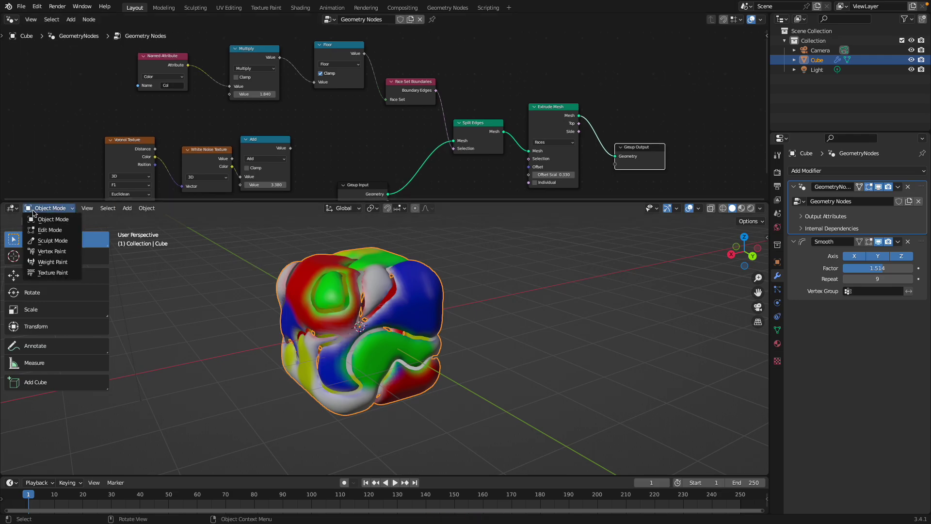
pyautogui.click(52, 241)
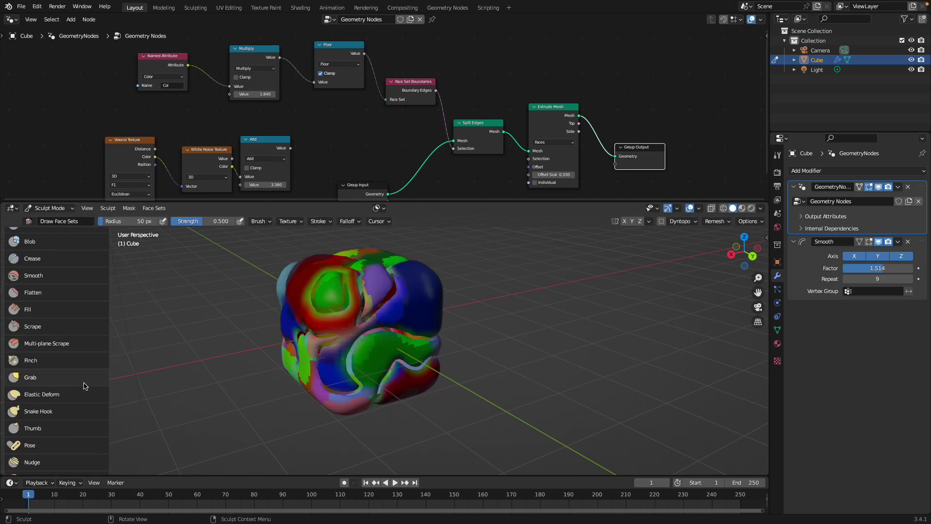
pyautogui.scroll(-10, 66, 431)
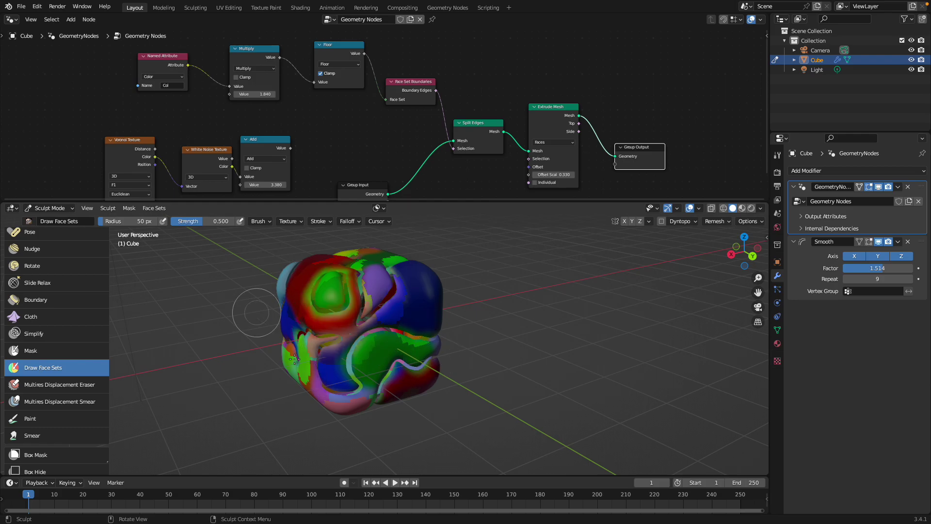
pyautogui.moveTo(426, 264); pyautogui.dragTo(429, 317, button='middle')
pyautogui.click(50, 208)
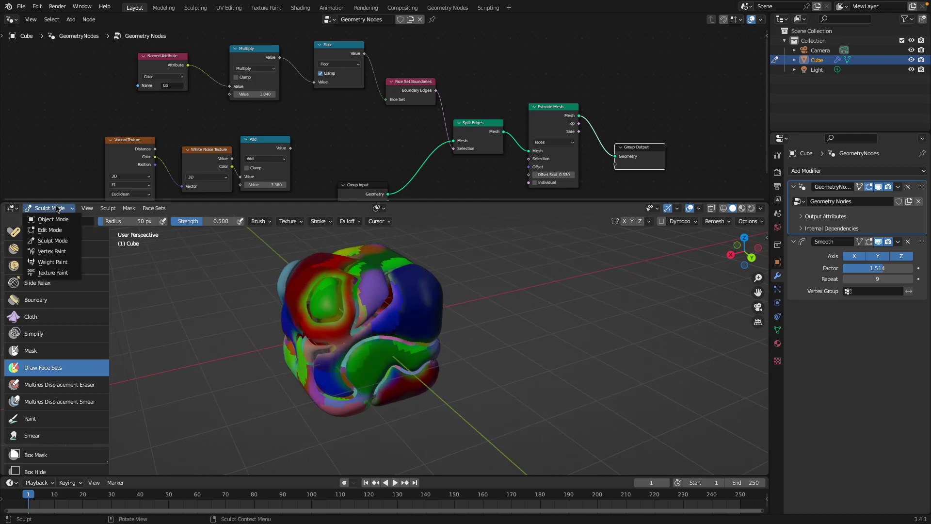
pyautogui.click(60, 222)
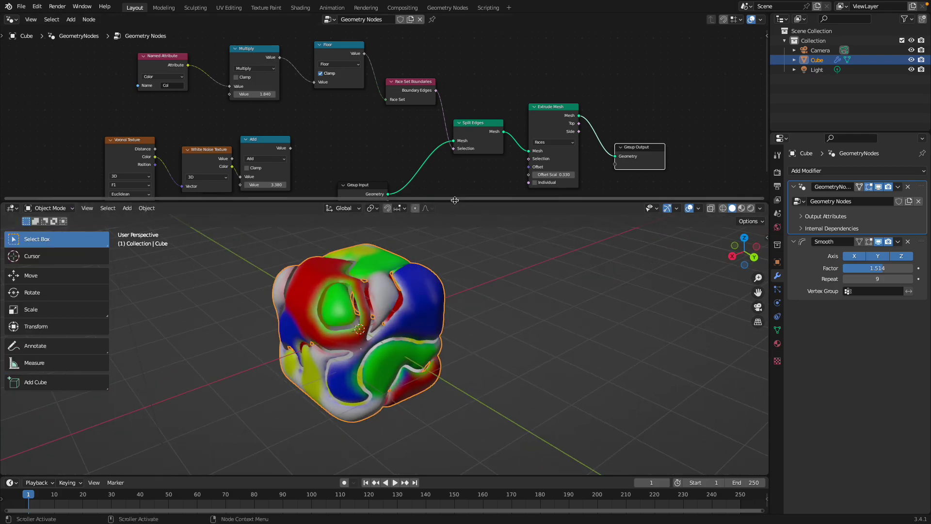
# Enlarge the node editor so the whole node tree fits, deselect everything and save the file.
pyautogui.moveTo(454, 199); pyautogui.dragTo(456, 260)
pyautogui.scroll(3, 364, 207)
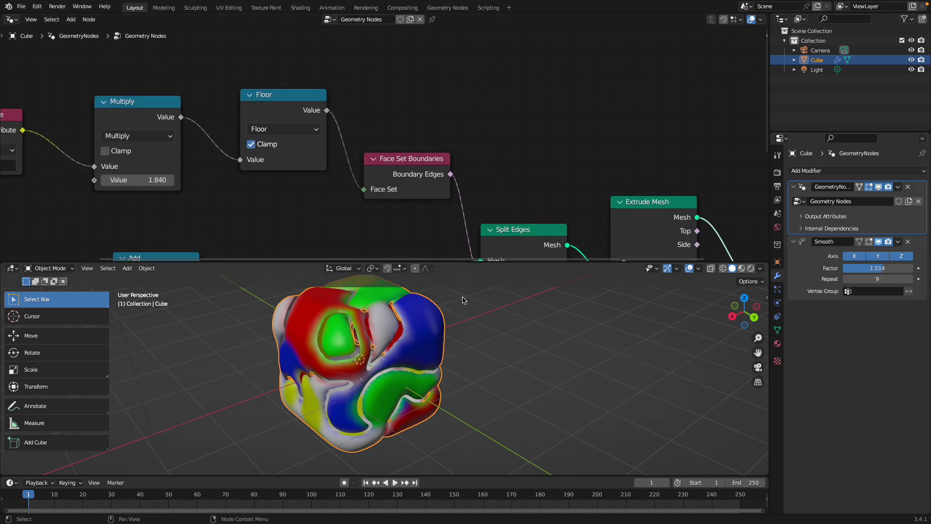
pyautogui.hotkey('ctrl', 's')
pyautogui.click(460, 312)
pyautogui.moveTo(454, 174); pyautogui.dragTo(432, 113, button='middle')
pyautogui.moveTo(467, 331); pyautogui.dragTo(447, 343, button='middle')
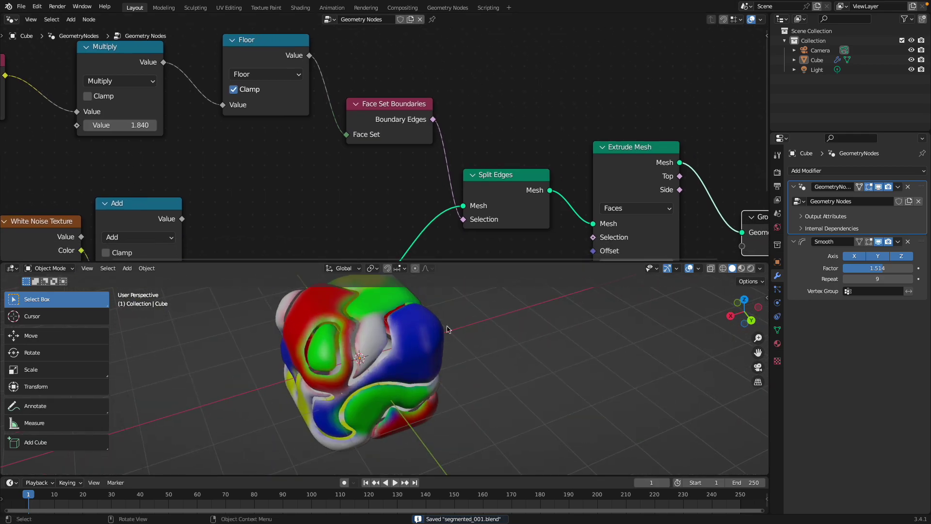
pyautogui.scroll(-4, 507, 87)
pyautogui.moveTo(485, 76); pyautogui.dragTo(474, 54, button='middle')
pyautogui.scroll(-1, 468, 92)
pyautogui.moveTo(468, 92); pyautogui.dragTo(477, 98, button='middle')
pyautogui.click(476, 98)
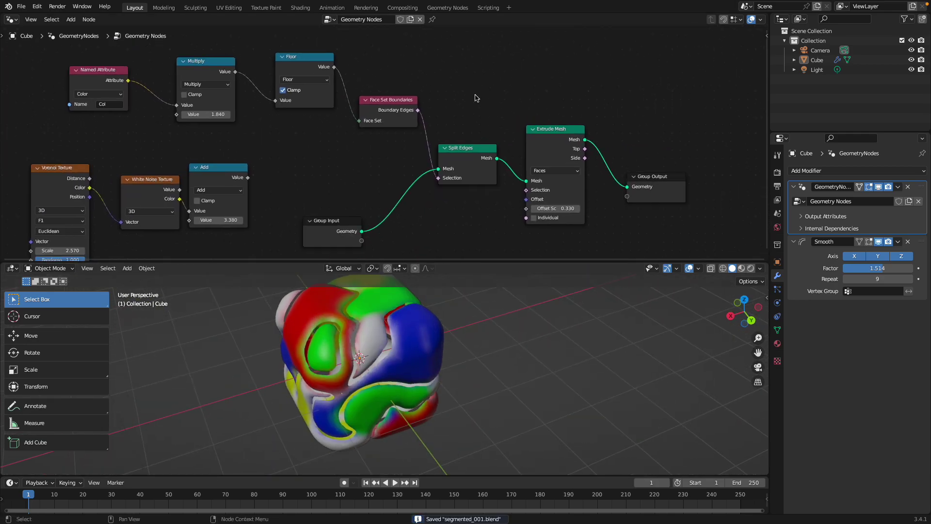
# View the splash screen to check the installed version and quit the program.
pyautogui.click(8, 6)
pyautogui.click(22, 22)
pyautogui.click(529, 147)
pyautogui.hotkey('ctrl', 'q')
pyautogui.click(537, 280)
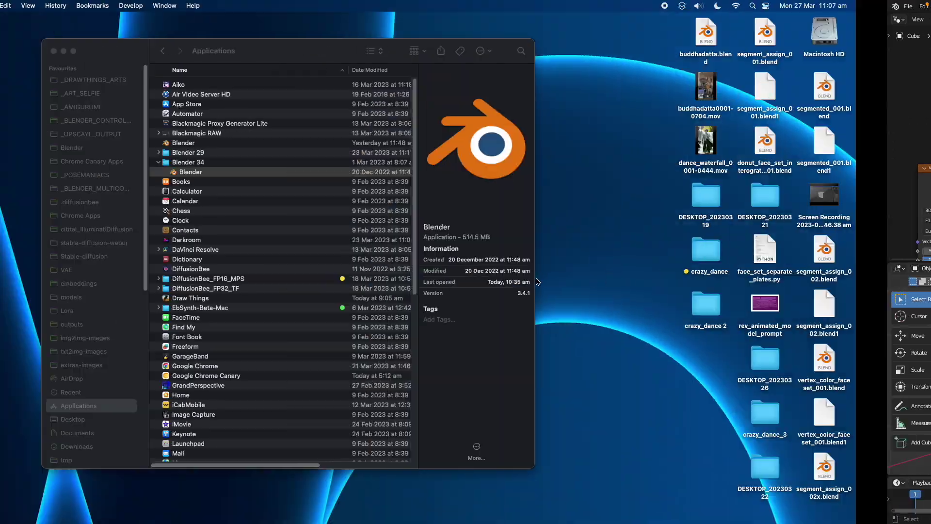
# In Finder's Applications folder, launch the Blender application that sits outside the Blender 34 folder.
pyautogui.click(275, 174)
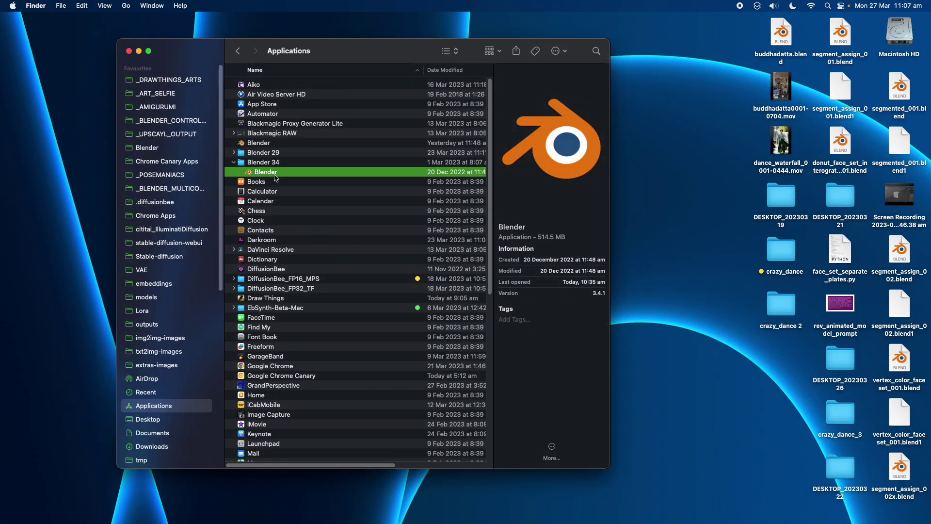
pyautogui.click(264, 146)
pyautogui.rightClick(266, 147)
pyautogui.click(283, 153)
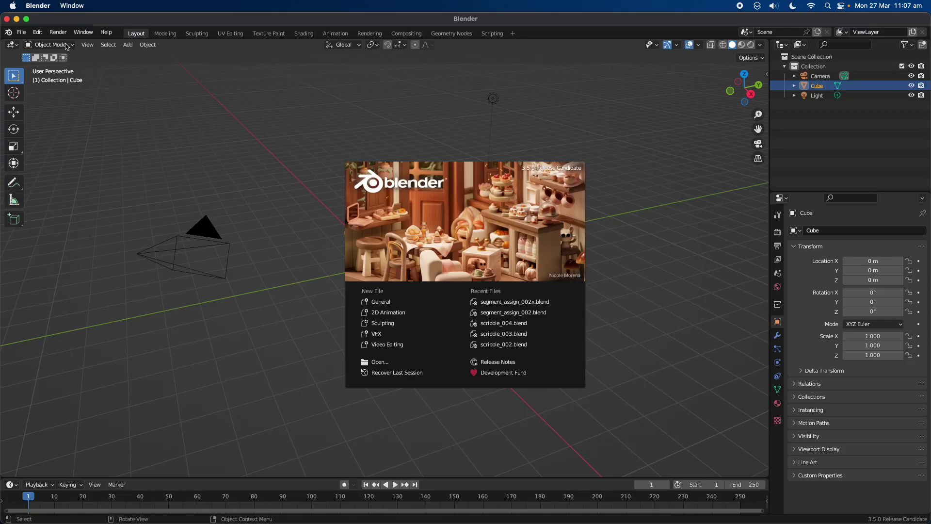
# Sort the Desktop files by newest date and open segmented_001.blend.
pyautogui.click(25, 32)
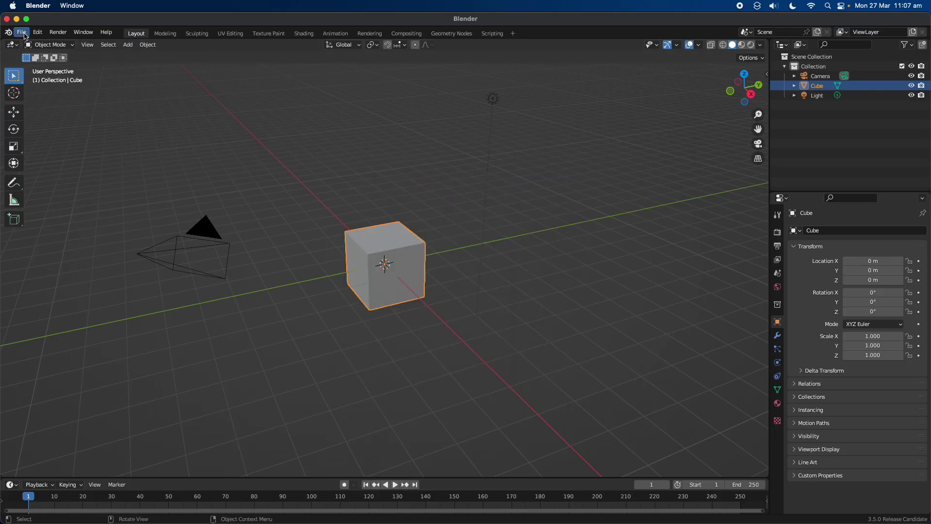
pyautogui.click(21, 32)
pyautogui.click(38, 53)
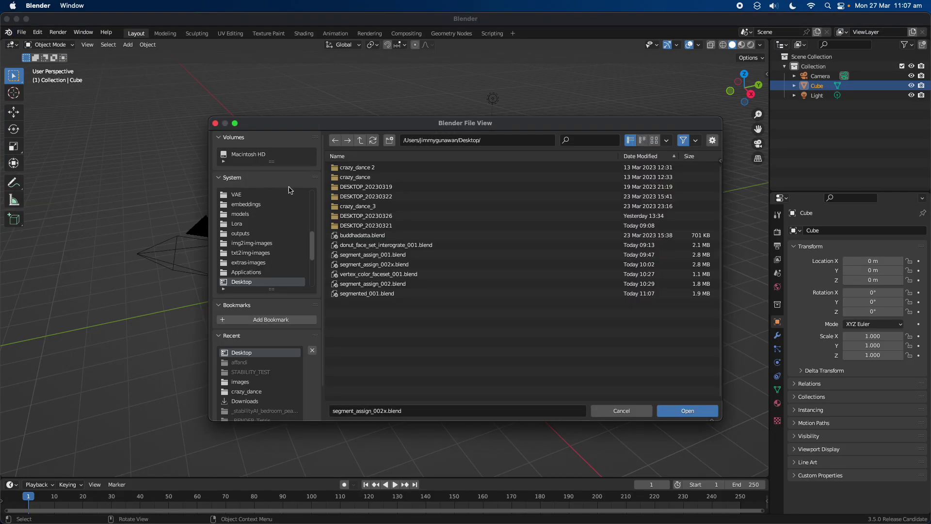
pyautogui.click(645, 156)
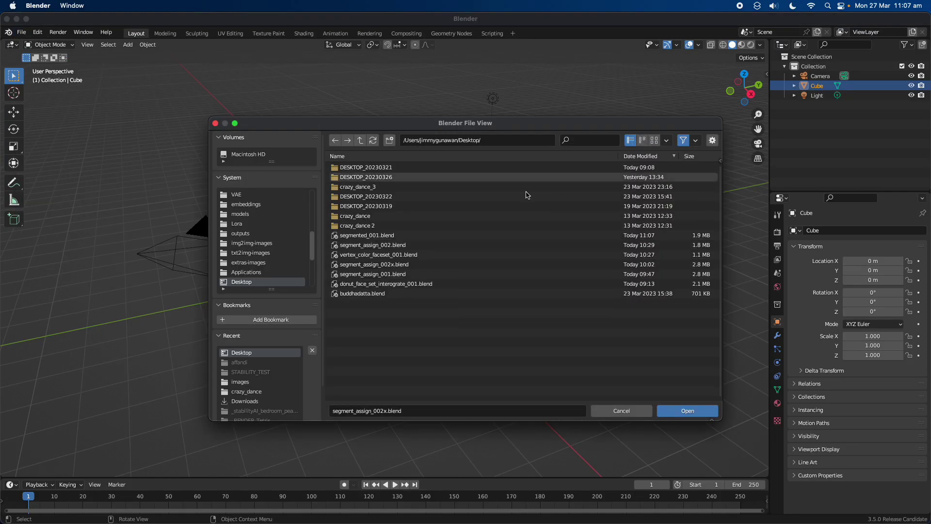
pyautogui.click(390, 237)
pyautogui.doubleClick(397, 236)
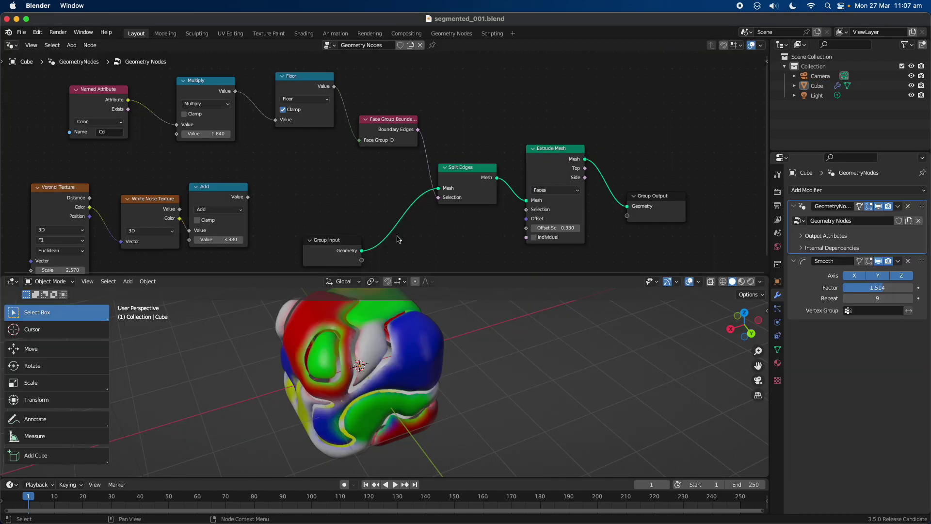
# Save the opened file under the incremented name segmented_002.blend.
pyautogui.click(22, 33)
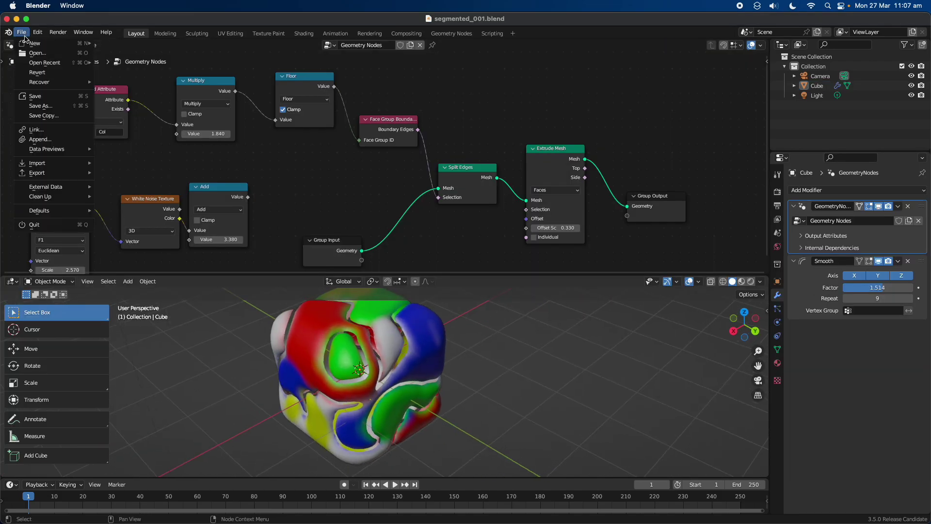
pyautogui.click(60, 107)
pyautogui.click(579, 410)
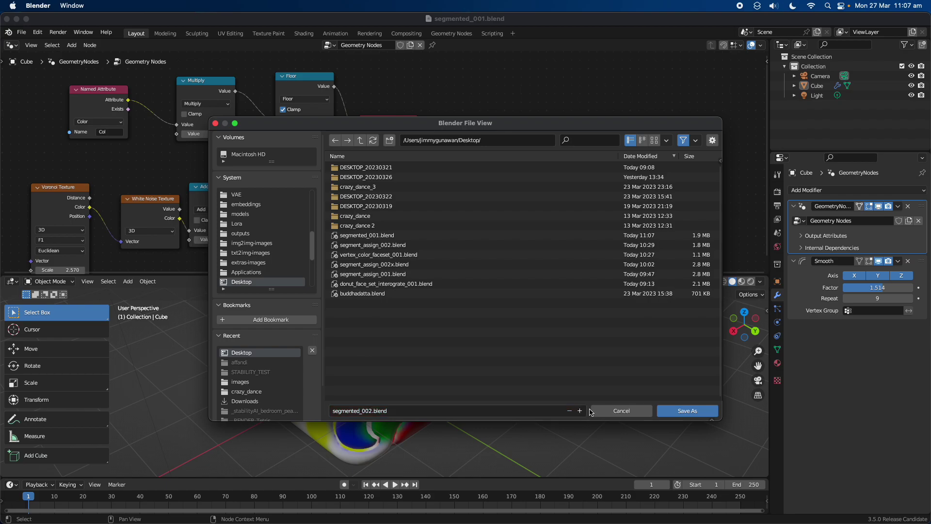
pyautogui.click(670, 412)
# Reduce the node editor's height and widen the Face Group Boundaries node to show its full name.
pyautogui.moveTo(536, 273); pyautogui.dragTo(536, 251)
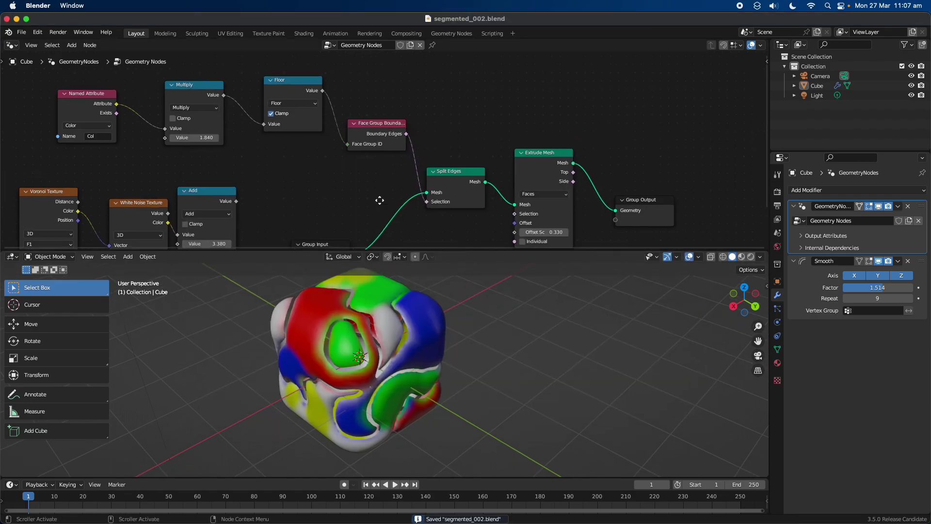
pyautogui.scroll(3, 381, 189)
pyautogui.moveTo(372, 147); pyautogui.dragTo(397, 148)
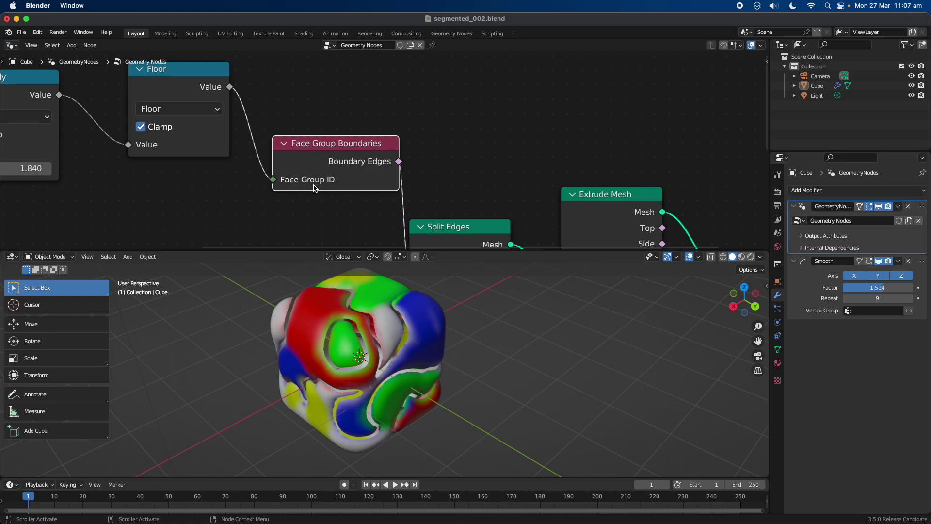
pyautogui.scroll(-2, 306, 192)
# Select the cube, split the 3D viewport vertically into two areas and change the new area into a Spreadsheet.
pyautogui.click(391, 316)
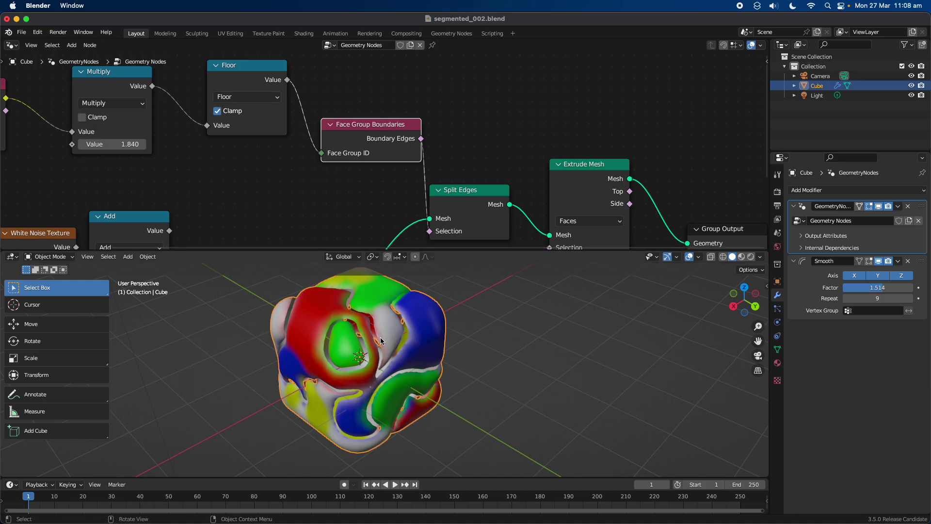
pyautogui.moveTo(765, 255); pyautogui.dragTo(412, 265)
pyautogui.click(426, 256)
pyautogui.click(429, 257)
pyautogui.click(432, 257)
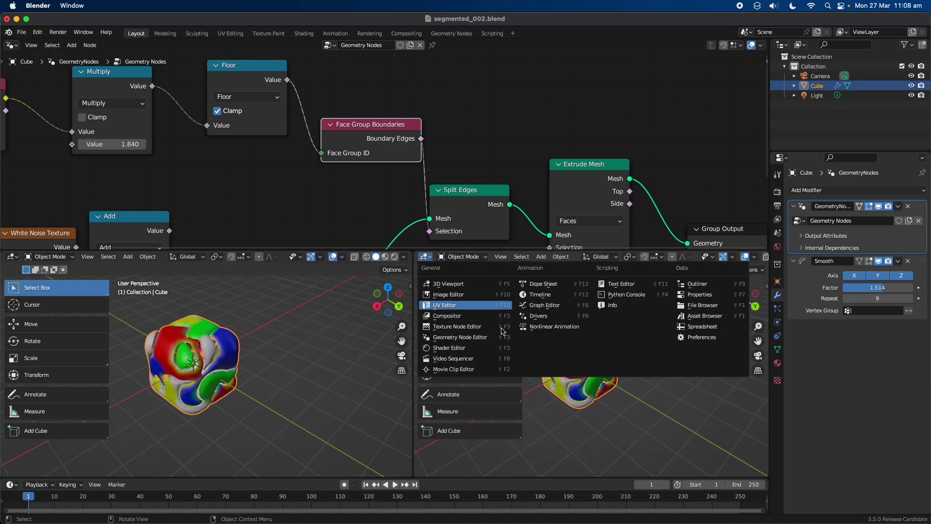
pyautogui.click(646, 327)
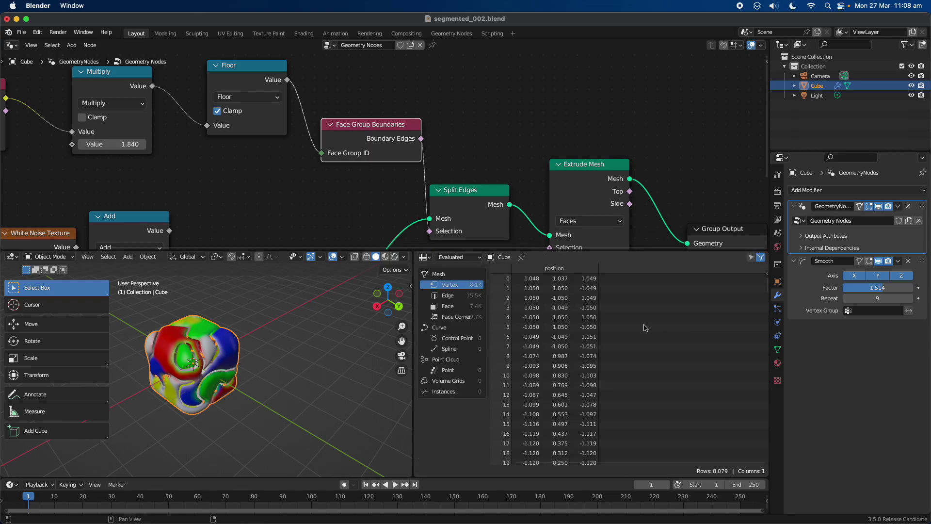
# Examine the cube's attributes in the spreadsheet across the face corner, face, edge and vertex domains.
pyautogui.click(461, 381)
pyautogui.click(460, 371)
pyautogui.click(459, 349)
pyautogui.click(461, 316)
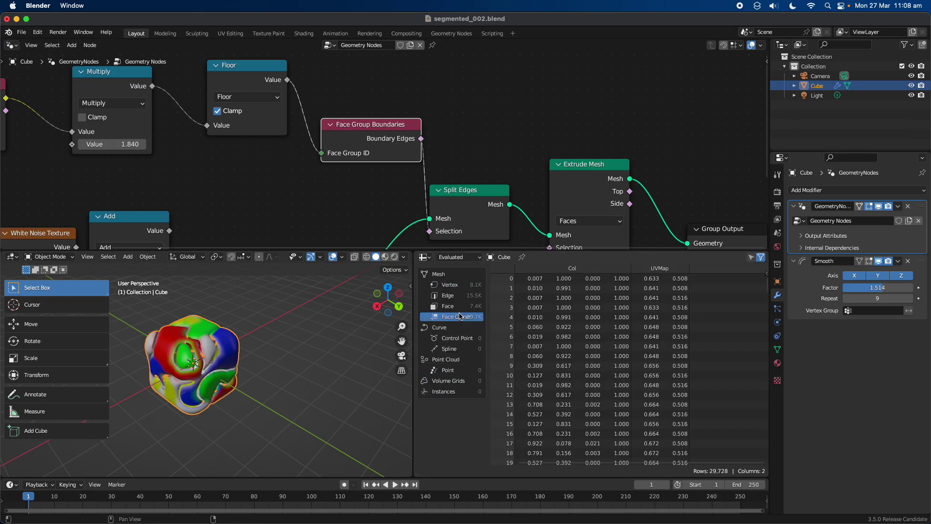
pyautogui.click(460, 307)
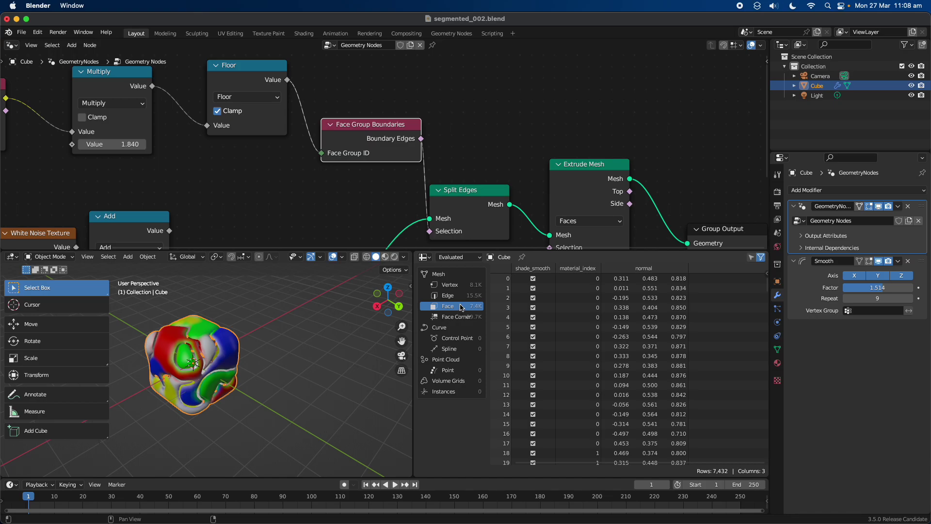
pyautogui.moveTo(766, 287); pyautogui.dragTo(755, 469)
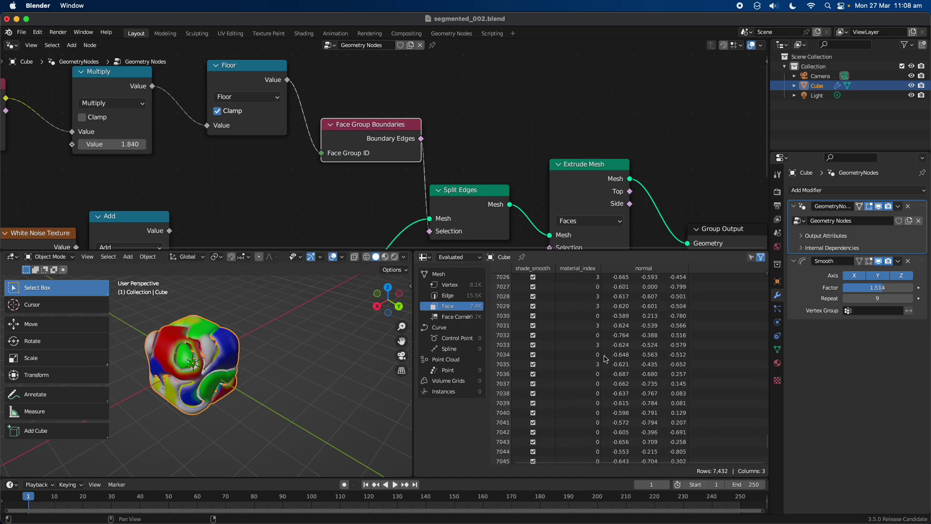
pyautogui.click(459, 295)
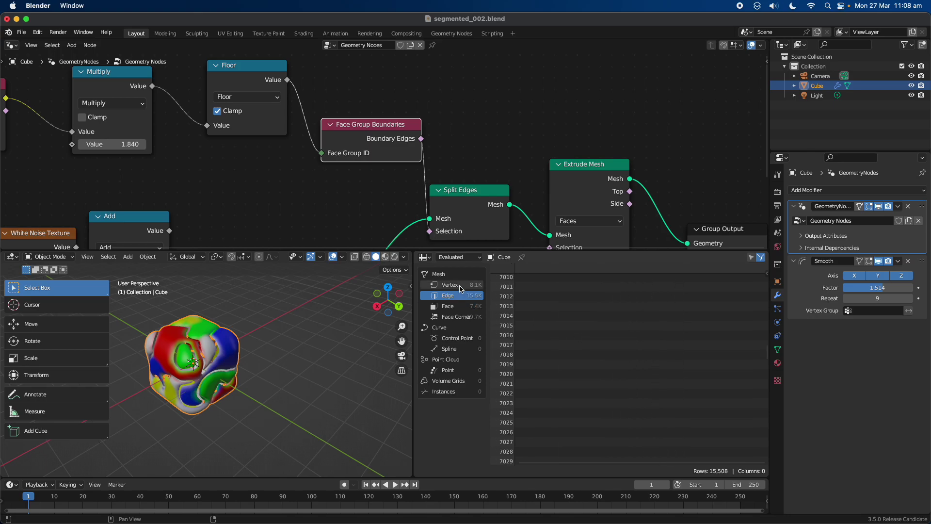
pyautogui.click(461, 286)
pyautogui.click(455, 315)
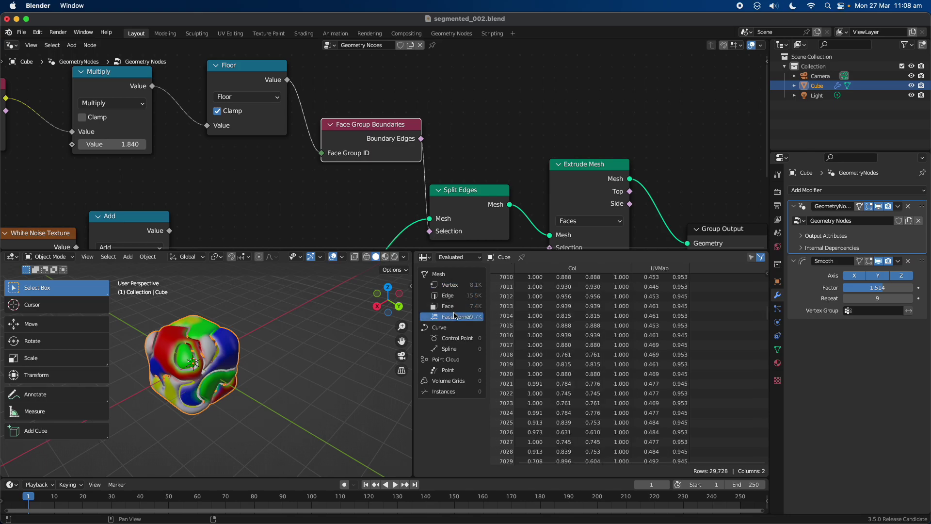
pyautogui.scroll(5, 621, 333)
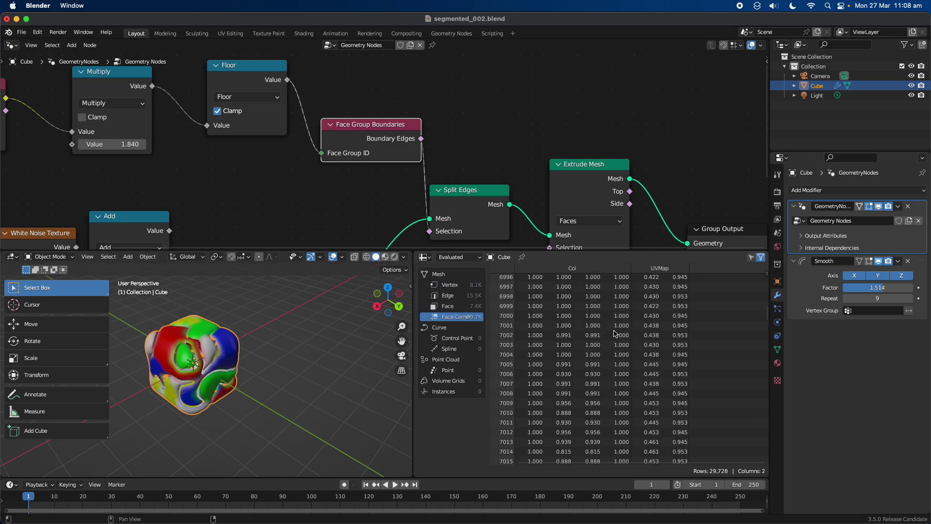
pyautogui.click(451, 305)
pyautogui.scroll(10, 609, 309)
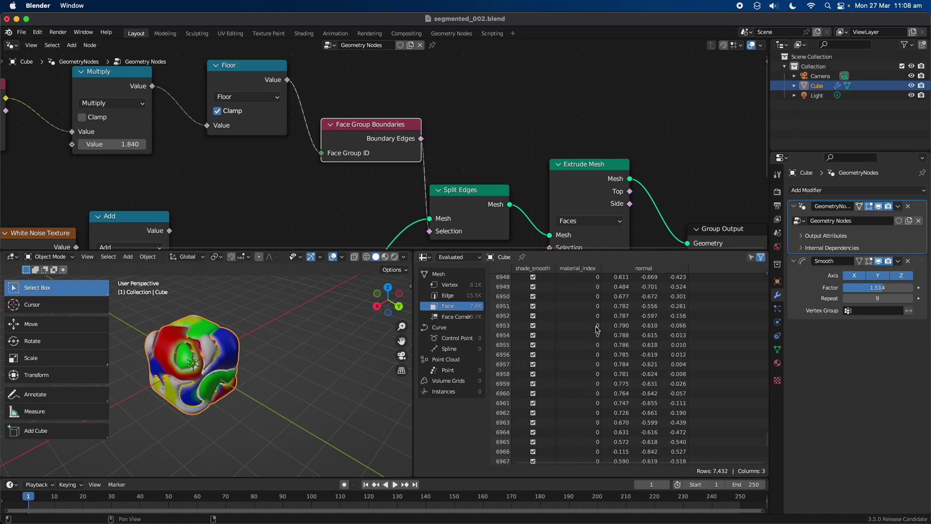
# Widen the 3D viewport against the spreadsheet and check the Blender version on the splash screen.
pyautogui.hscroll(-3, 386, 218)
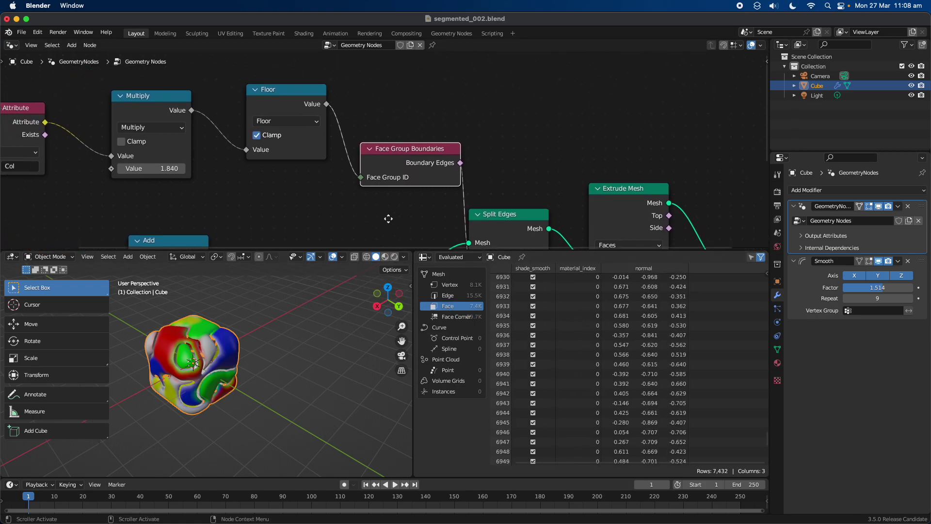
pyautogui.moveTo(415, 293); pyautogui.dragTo(483, 293)
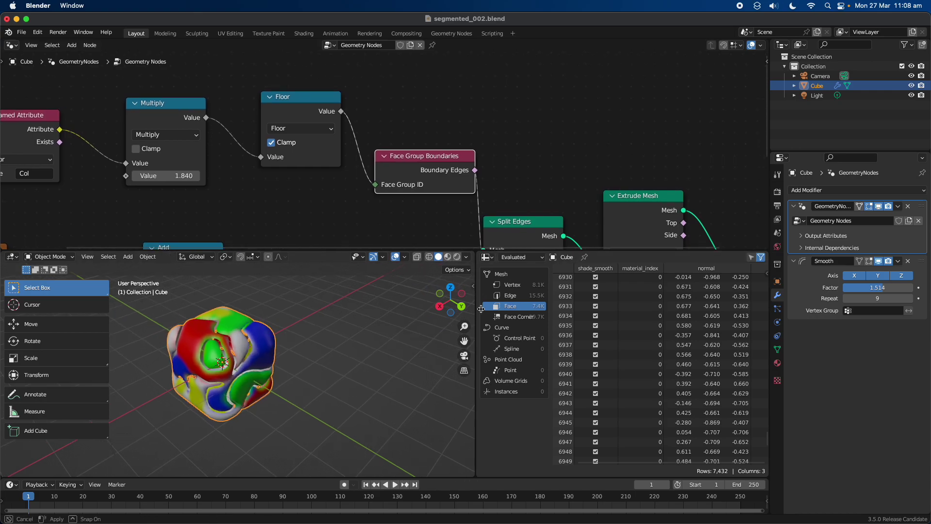
pyautogui.click(9, 34)
pyautogui.click(29, 42)
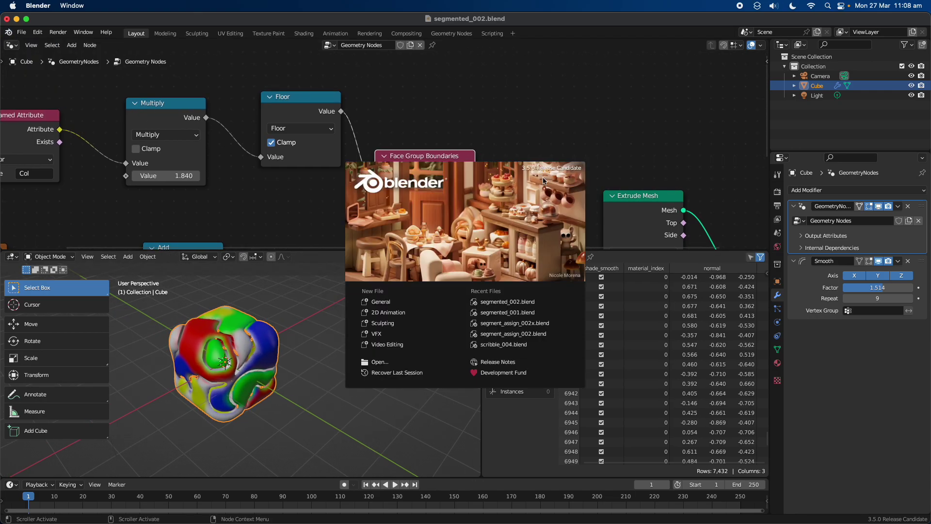
pyautogui.click(532, 152)
# Add a Blur Attribute node to the node tree above the Floor node.
pyautogui.hscroll(-4, 435, 127)
pyautogui.scroll(3, 435, 126)
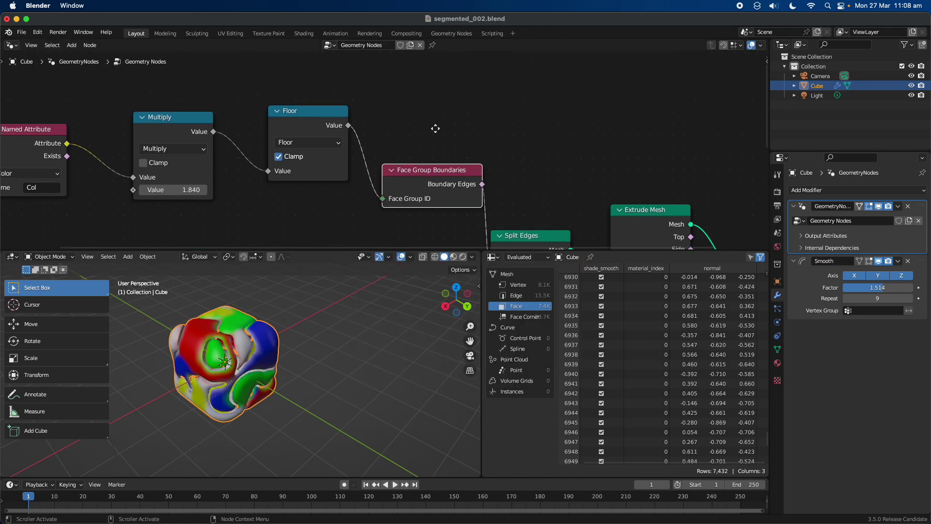
pyautogui.hotkey('shift', 'a')
pyautogui.click(371, 106)
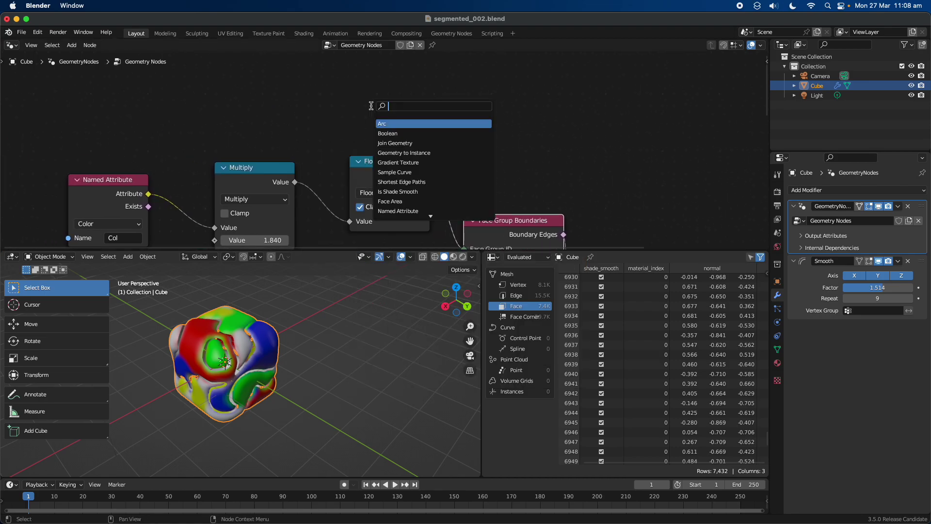
pyautogui.write('blur')
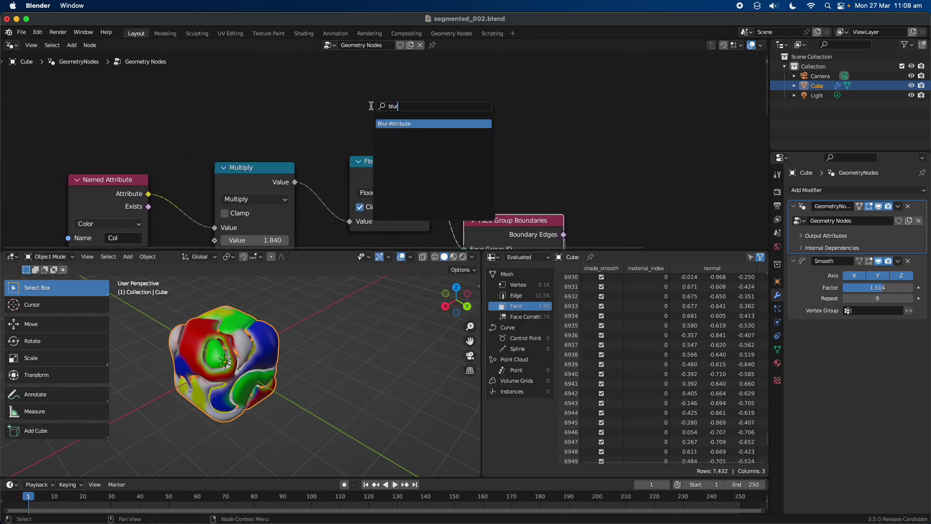
pyautogui.press('Return')
pyautogui.click(456, 105)
pyautogui.scroll(-2, 332, 148)
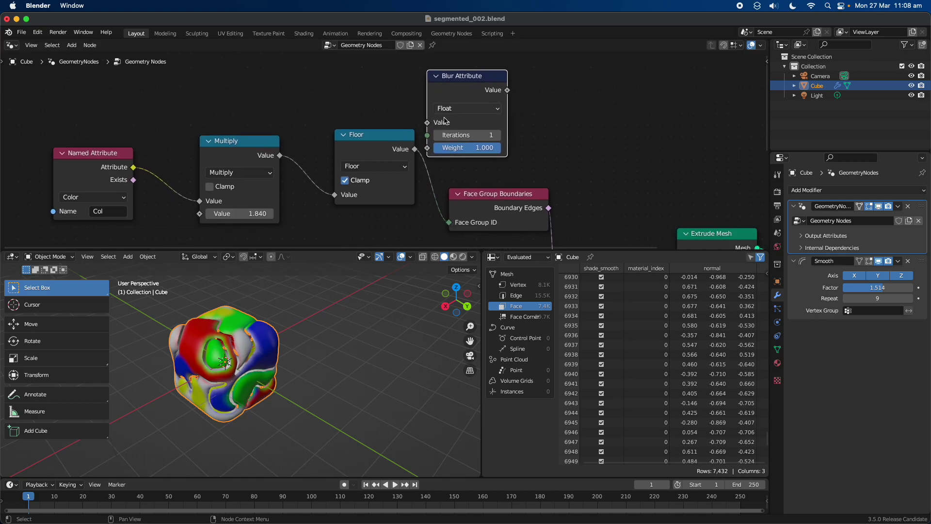
# Make the window full screen, insert Blur Attribute between Named Attribute and Multiply, and set its data type to Color with both links connected.
pyautogui.click(27, 19)
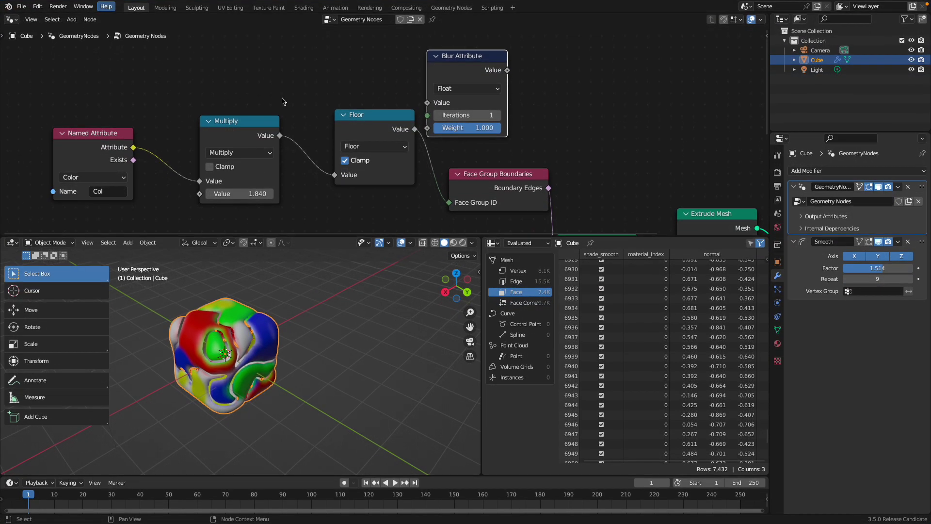
pyautogui.moveTo(513, 81); pyautogui.dragTo(266, 119)
pyautogui.click(246, 138)
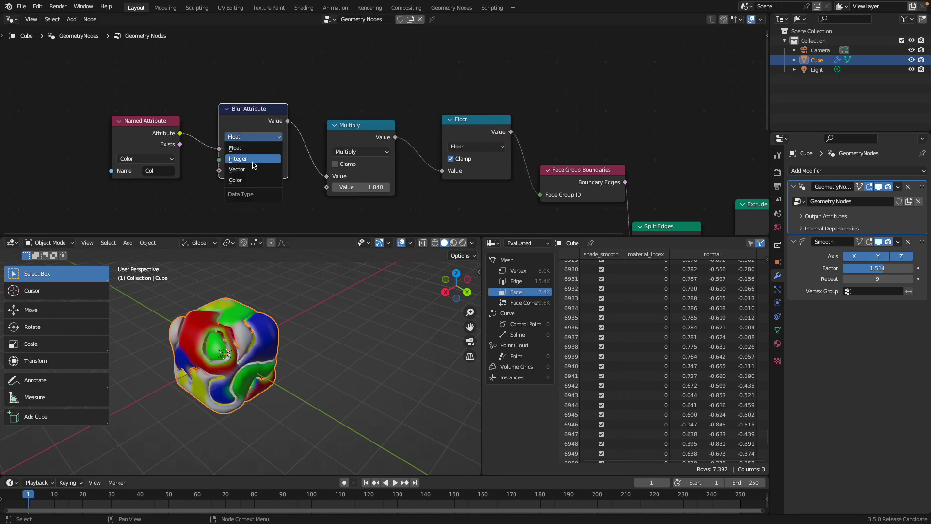
pyautogui.click(257, 181)
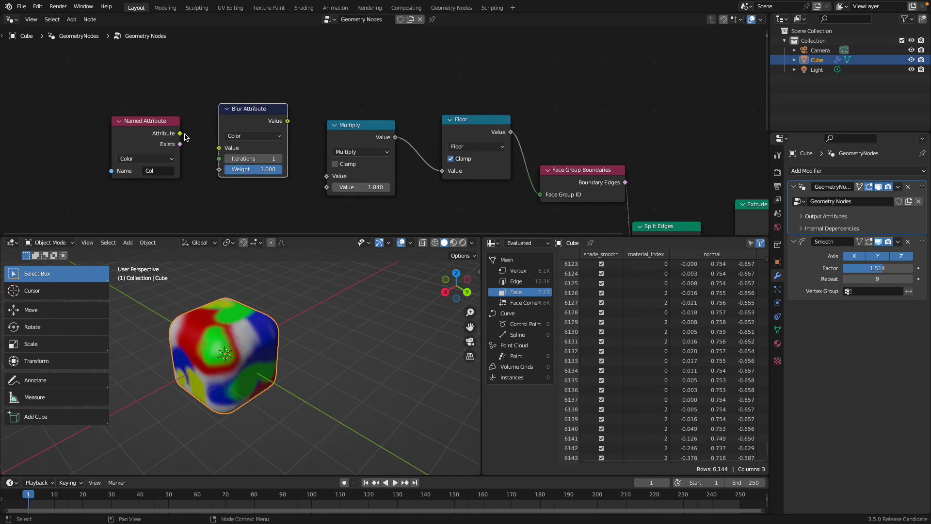
pyautogui.moveTo(285, 122); pyautogui.dragTo(326, 175)
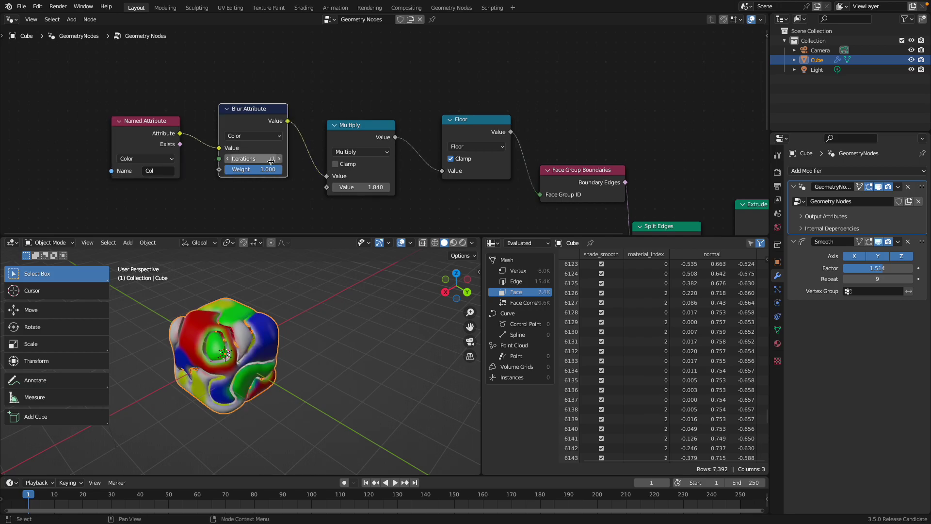
# Raise the Blur Attribute node's Iterations to 12 and try a lower Weight before restoring it to 1.000.
pyautogui.click(279, 159)
pyautogui.click(281, 158)
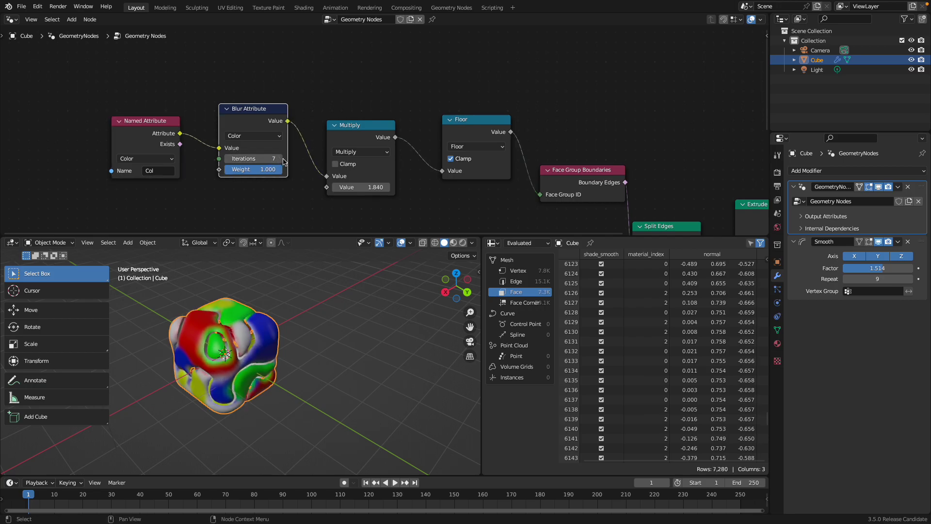
pyautogui.click(279, 158)
pyautogui.click(280, 159)
pyautogui.click(279, 158)
pyautogui.moveTo(277, 170); pyautogui.dragTo(272, 170)
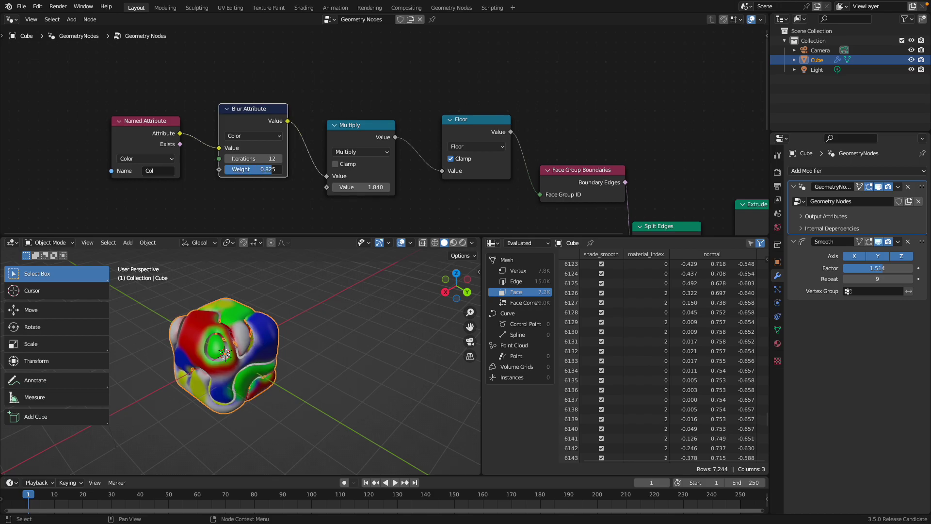
# Toggle the Smooth modifier's viewport display off and on to compare the cube with and without smoothing.
pyautogui.scroll(8, 356, 318)
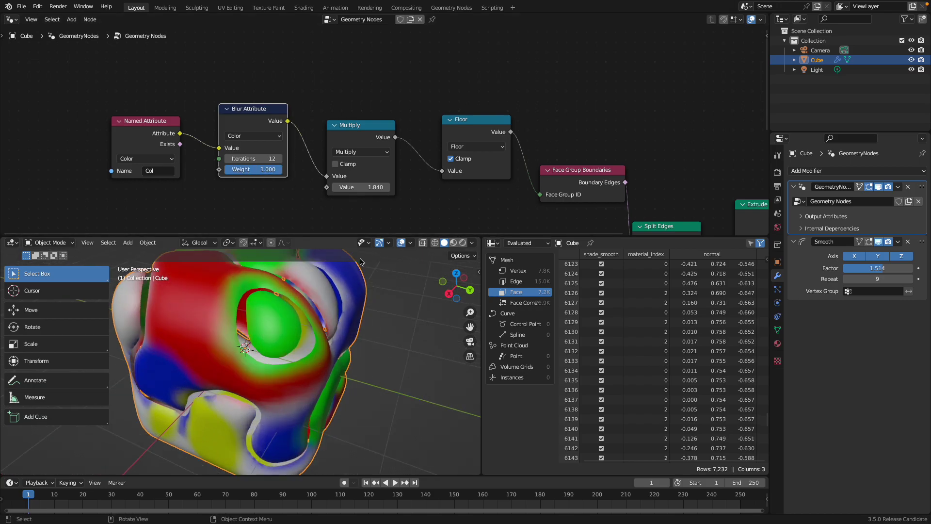
pyautogui.click(879, 243)
pyautogui.click(879, 242)
pyautogui.click(879, 242)
pyautogui.click(879, 243)
pyautogui.click(879, 243)
pyautogui.click(879, 243)
pyautogui.moveTo(361, 352); pyautogui.dragTo(393, 360, button='middle')
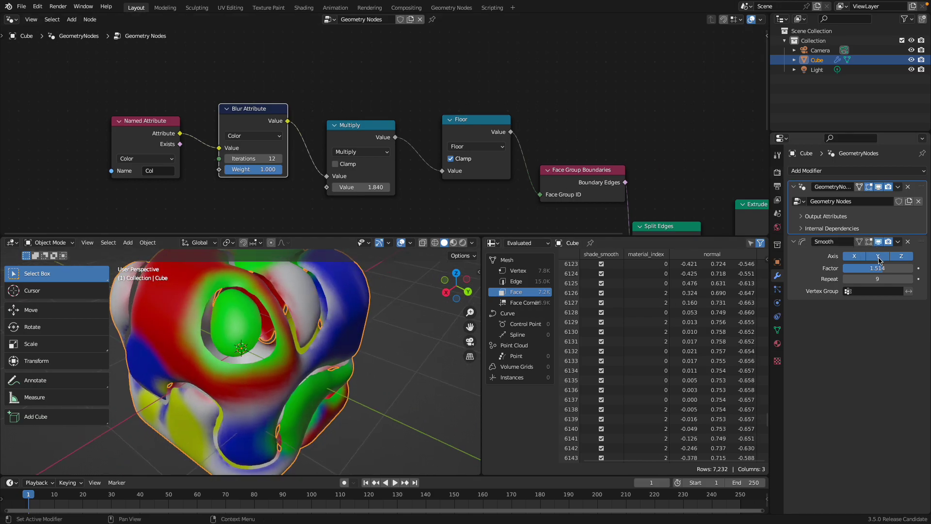
# Set the Smooth modifier's Factor to 1.269 and its Repeat to 12.
pyautogui.moveTo(884, 268)
pyautogui.mouseDown()
pyautogui.moveTo(907, 269)
pyautogui.moveTo(872, 268)
pyautogui.mouseUp()
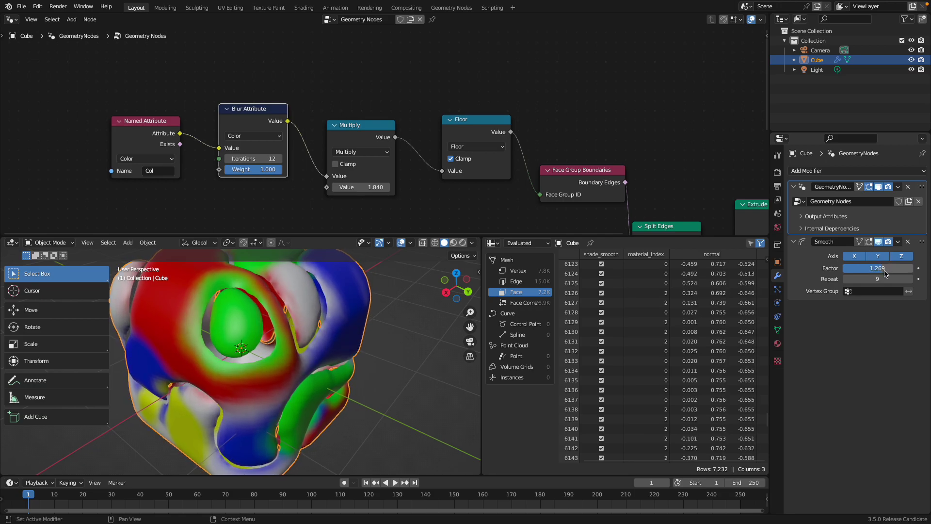
pyautogui.click(908, 280)
pyautogui.click(908, 280)
pyautogui.click(908, 279)
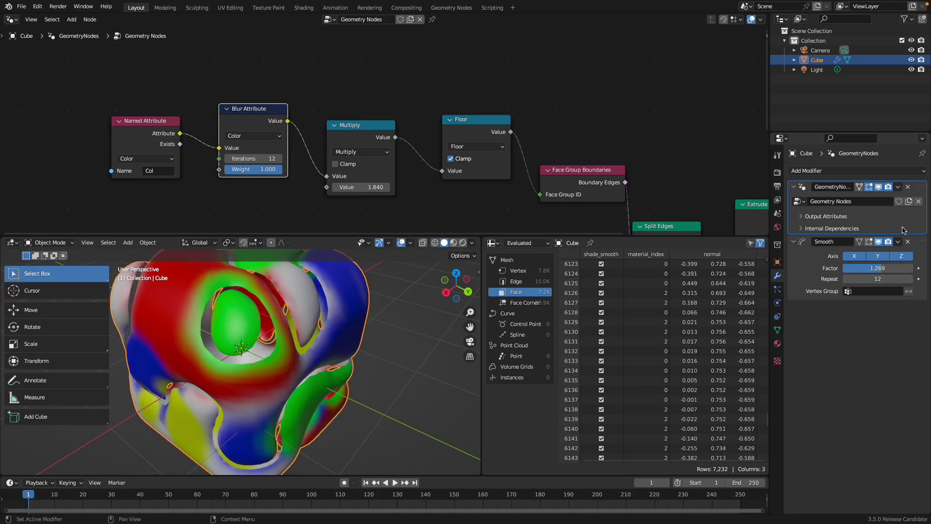
# Set the Blur Attribute node's Iterations to 53 and save the file.
pyautogui.moveTo(257, 171); pyautogui.dragTo(320, 159)
pyautogui.moveTo(347, 334); pyautogui.dragTo(304, 337, button='middle')
pyautogui.hotkey('ctrl', 's')
# Tidy the node tree by repositioning the Floor, Face Group Boundaries, Split Edges and Extrude Mesh nodes into a compact chain.
pyautogui.moveTo(484, 133); pyautogui.dragTo(317, 104, button='middle')
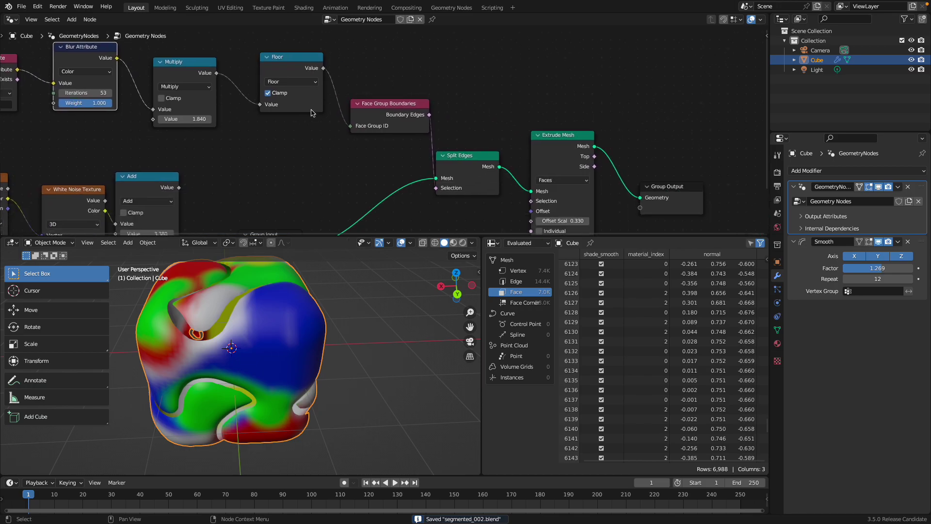
pyautogui.click(199, 67)
pyautogui.moveTo(264, 64); pyautogui.dragTo(234, 71)
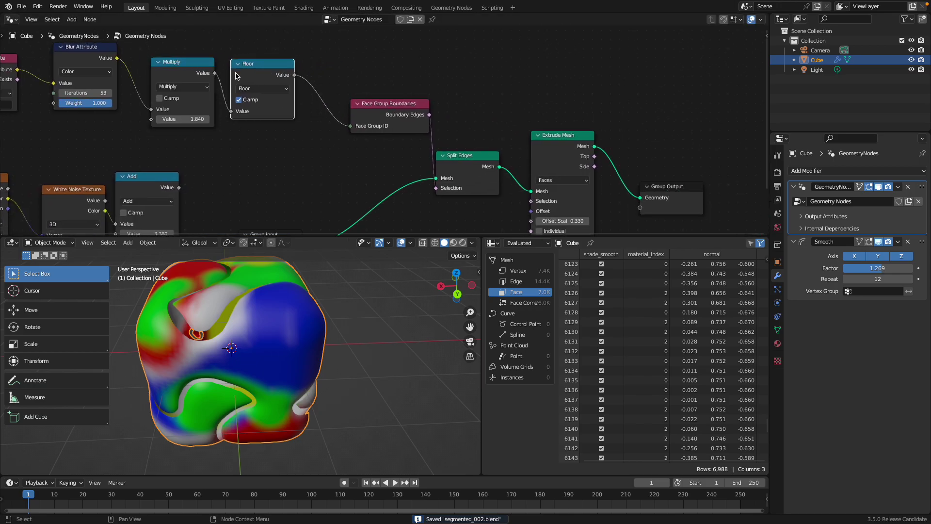
pyautogui.moveTo(313, 93); pyautogui.dragTo(321, 114, button='middle')
pyautogui.click(398, 125)
pyautogui.moveTo(332, 139); pyautogui.dragTo(400, 156, button='middle')
pyautogui.moveTo(474, 194)
pyautogui.mouseDown()
pyautogui.moveTo(463, 205)
pyautogui.moveTo(480, 198)
pyautogui.moveTo(448, 198)
pyautogui.moveTo(474, 198)
pyautogui.moveTo(461, 198)
pyautogui.mouseUp()
pyautogui.click(459, 207)
pyautogui.click(458, 207)
pyautogui.moveTo(395, 136); pyautogui.dragTo(392, 127)
pyautogui.moveTo(410, 150); pyautogui.dragTo(421, 149, button='middle')
pyautogui.moveTo(480, 137); pyautogui.dragTo(482, 136)
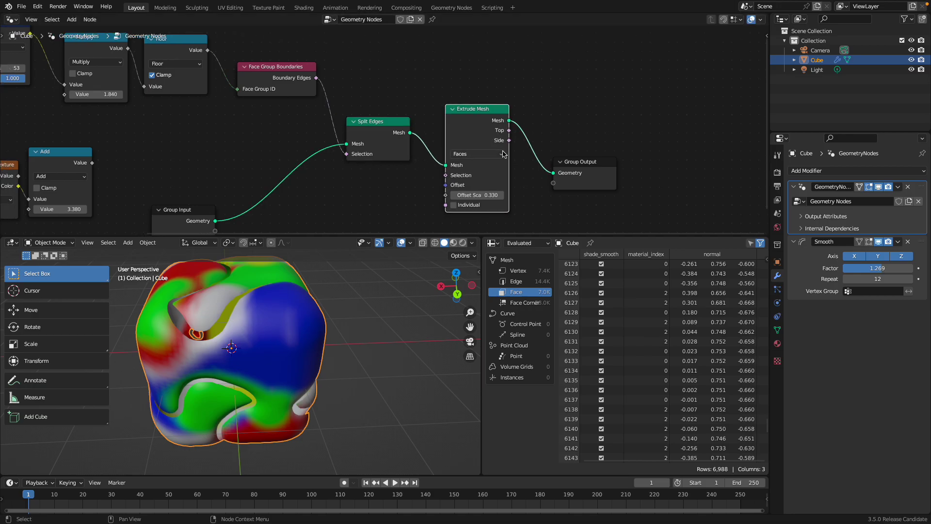
# Duplicate Extrude Mesh into the link before Group Output, connect the first one's Top to its Selection, and set its Offset Scale to -0.130.
pyautogui.moveTo(563, 168); pyautogui.dragTo(611, 157)
pyautogui.click(456, 118)
pyautogui.hotkey('shift', 'd')
pyautogui.click(543, 120)
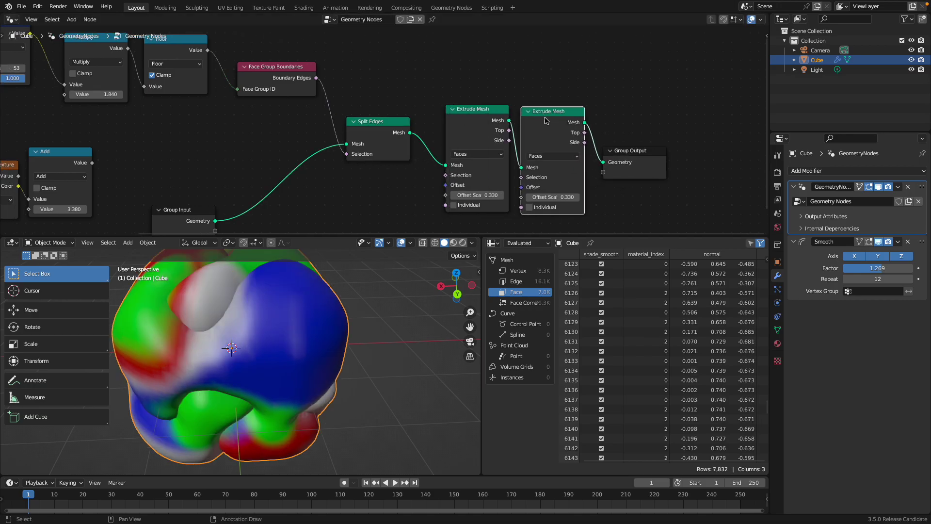
pyautogui.moveTo(509, 131); pyautogui.dragTo(571, 206)
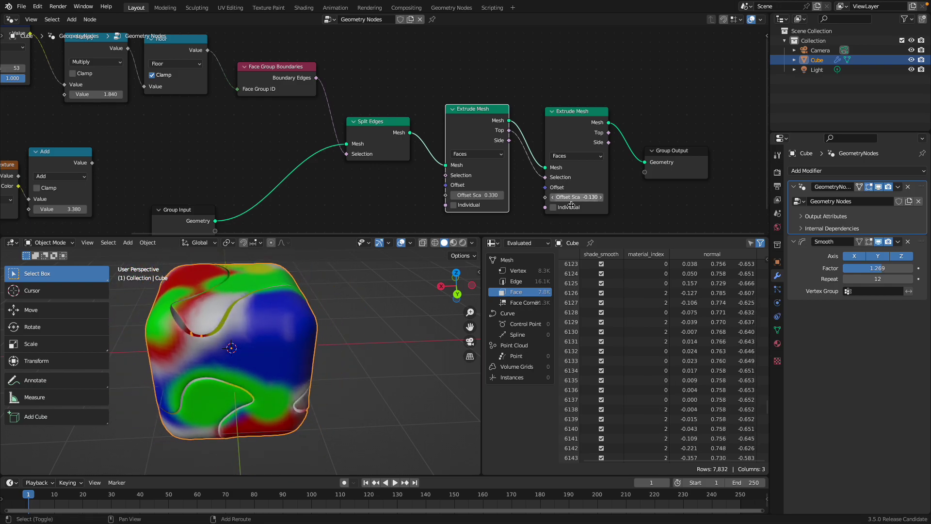
# Add a Solidify modifier to the cube after Smooth and set its Thickness to 0.468 m.
pyautogui.click(827, 175)
pyautogui.click(752, 337)
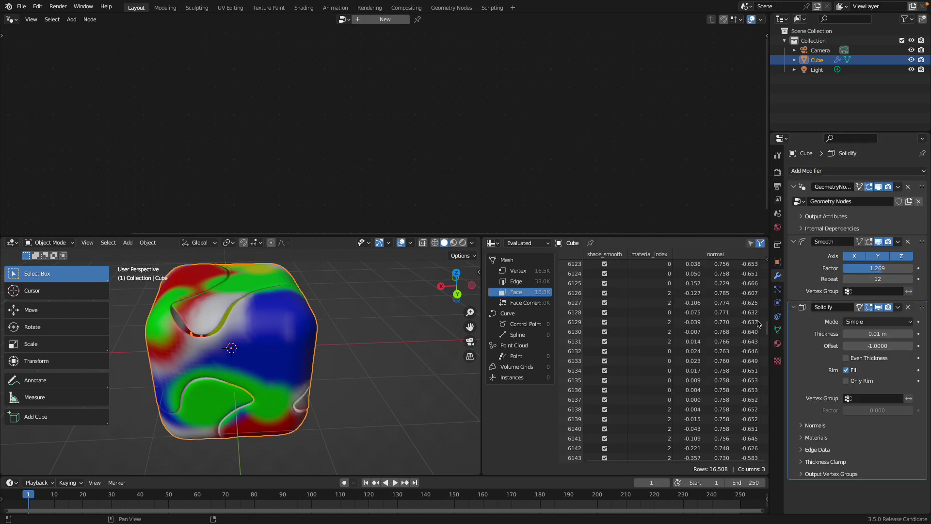
pyautogui.moveTo(854, 338); pyautogui.dragTo(871, 337)
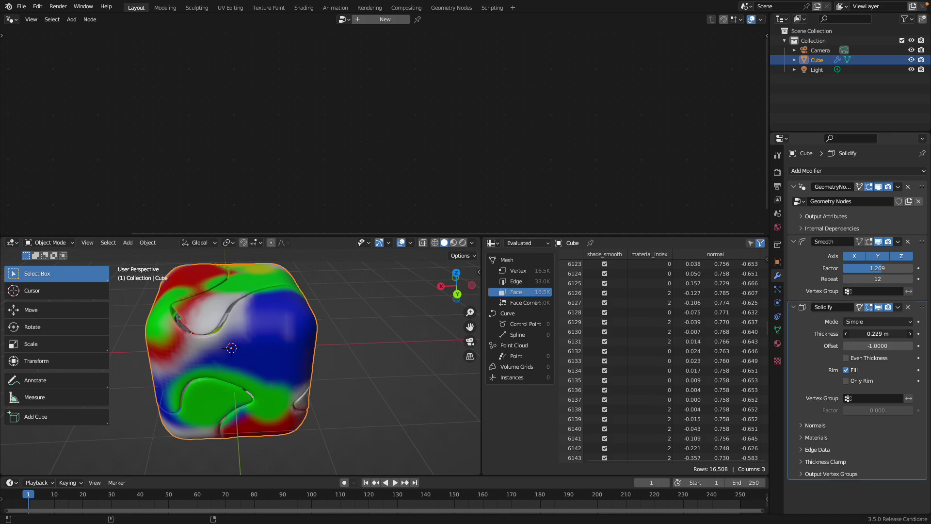
pyautogui.moveTo(878, 334); pyautogui.dragTo(873, 334)
pyautogui.moveTo(249, 371); pyautogui.dragTo(283, 368, button='middle')
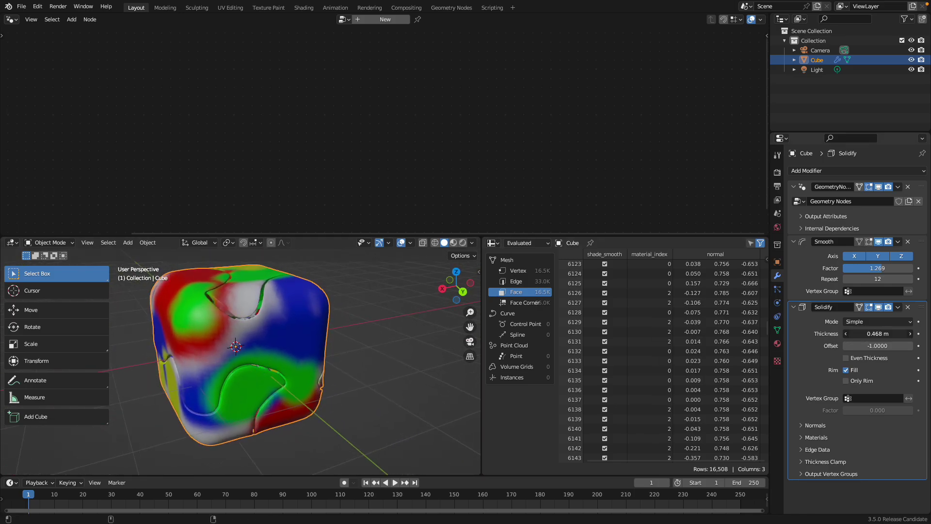
# Reduce the Solidify thickness to 0.027 m and delete the second Extrude Mesh node, keeping the first one linked to Group Output.
pyautogui.moveTo(878, 334); pyautogui.dragTo(859, 333)
pyautogui.moveTo(318, 359); pyautogui.dragTo(282, 359, button='middle')
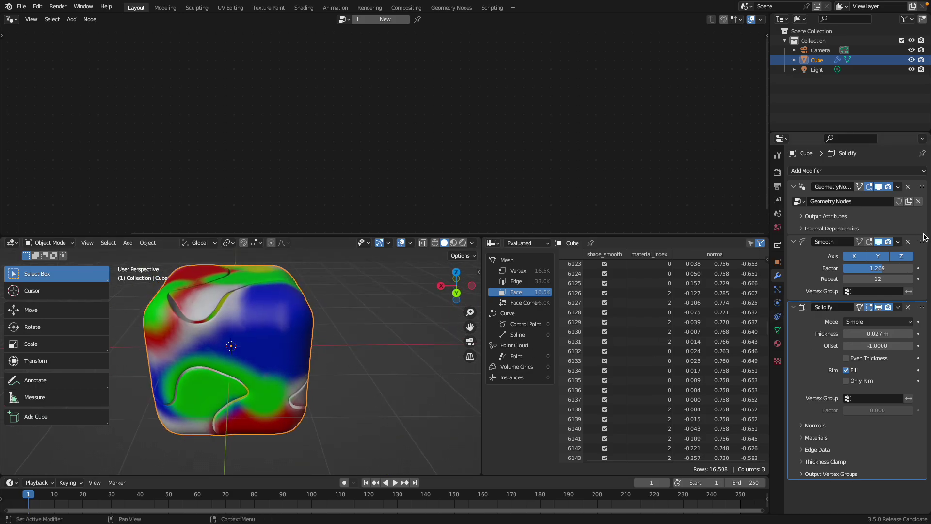
pyautogui.click(922, 194)
pyautogui.moveTo(507, 116); pyautogui.dragTo(552, 130)
pyautogui.moveTo(640, 162); pyautogui.dragTo(622, 152)
pyautogui.click(588, 124)
pyautogui.press('x')
# Set the Solidify modifier's Thickness to 0.405 m and switch the 3D viewport to rendered shading.
pyautogui.moveTo(283, 322)
pyautogui.mouseDown(button='middle')
pyautogui.moveTo(302, 304)
pyautogui.moveTo(293, 296)
pyautogui.moveTo(287, 312)
pyautogui.moveTo(248, 334)
pyautogui.moveTo(300, 321)
pyautogui.mouseUp(button='middle')
pyautogui.moveTo(890, 338); pyautogui.dragTo(928, 338)
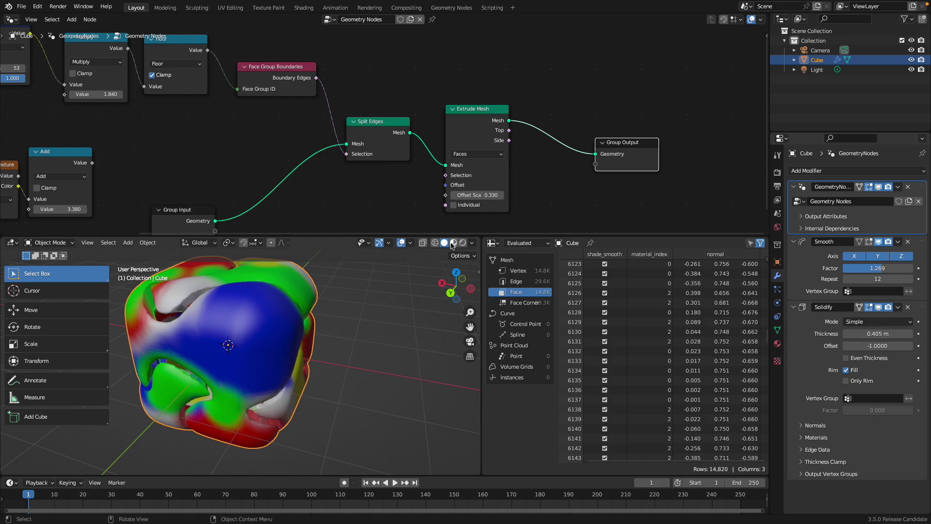
pyautogui.click(403, 243)
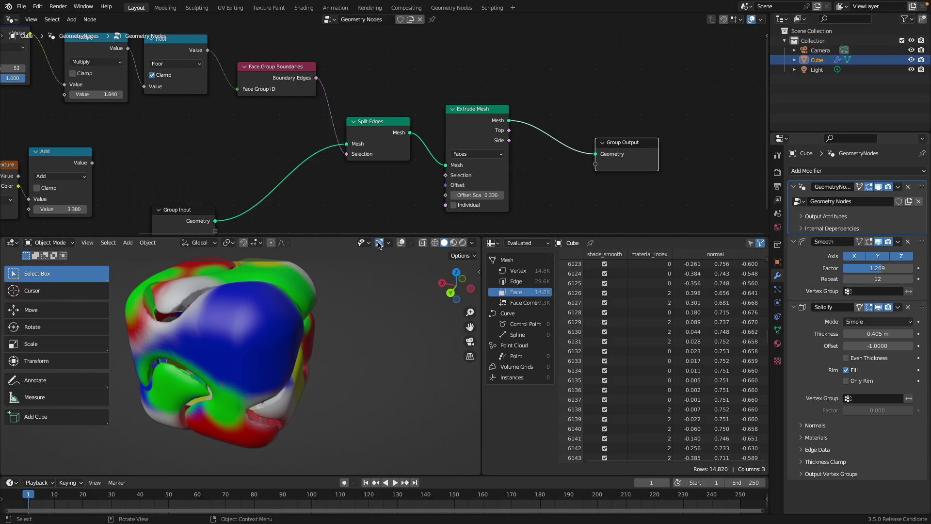
pyautogui.click(401, 243)
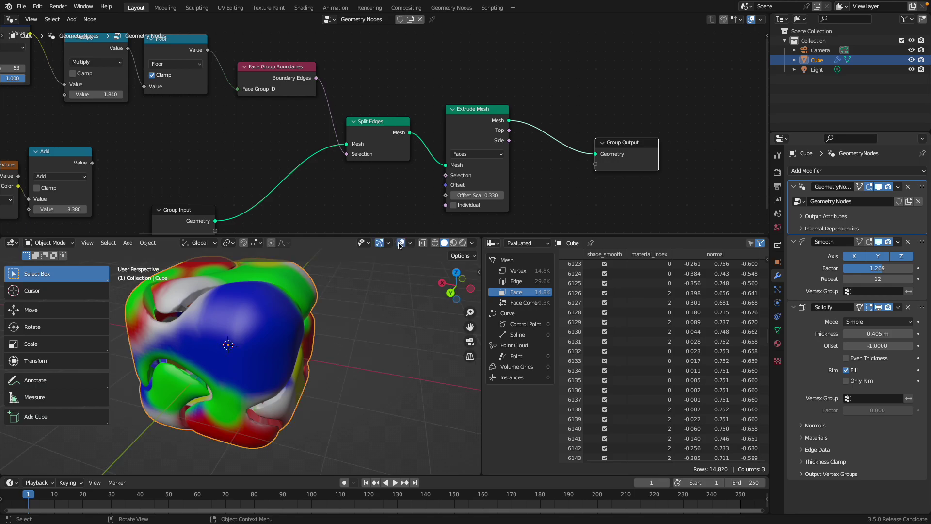
pyautogui.click(454, 243)
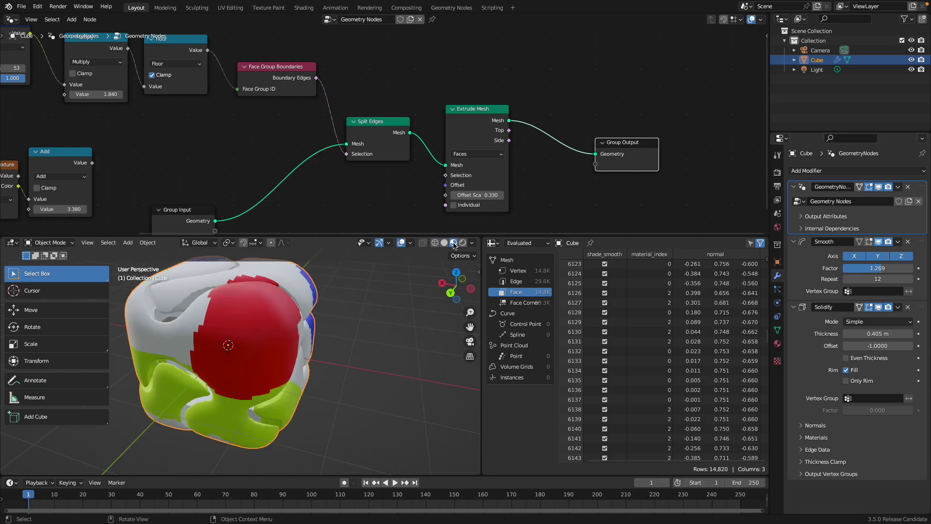
pyautogui.click(462, 244)
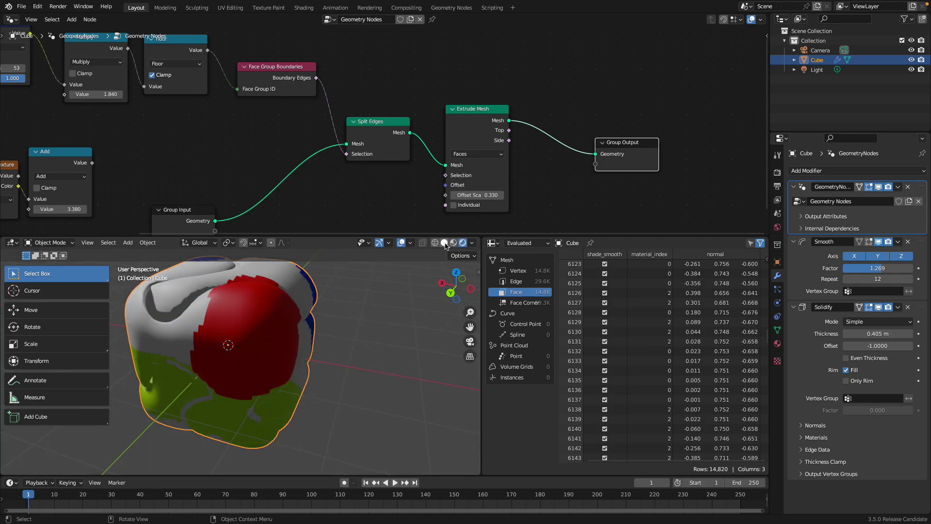
# Show the scene's render properties, enlarge the 3D viewport slightly and inspect the rendered cube from several sides.
pyautogui.click(777, 173)
pyautogui.moveTo(414, 256); pyautogui.dragTo(371, 302, button='middle')
pyautogui.moveTo(365, 236); pyautogui.dragTo(365, 229)
pyautogui.scroll(-4, 384, 126)
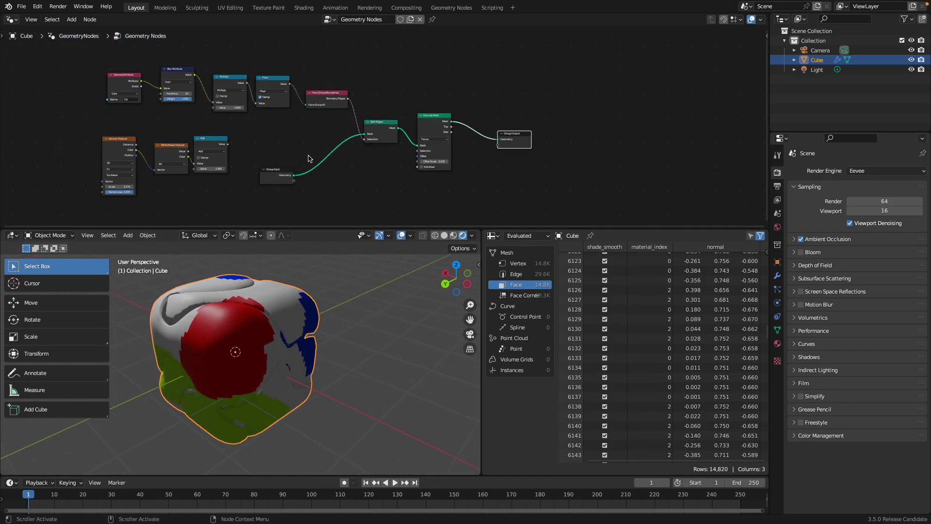
pyautogui.moveTo(304, 321); pyautogui.dragTo(334, 320, button='middle')
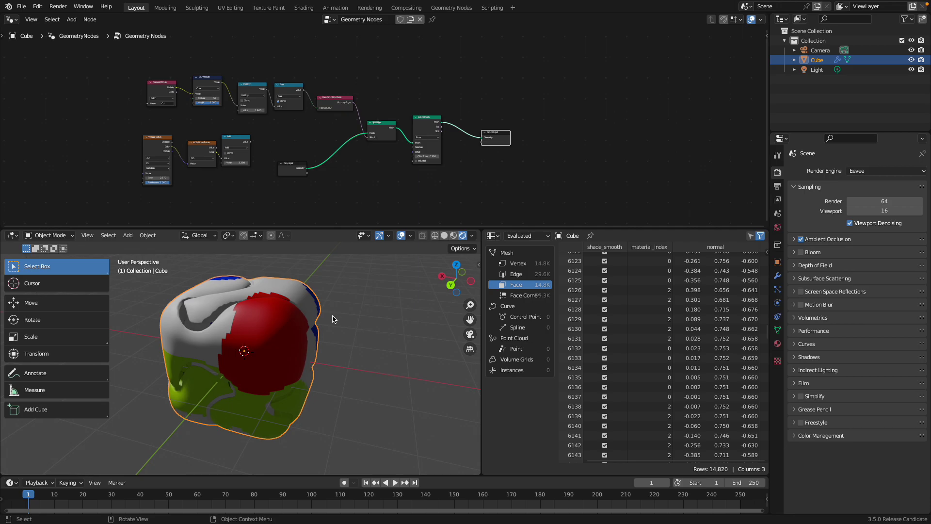
pyautogui.moveTo(333, 318); pyautogui.dragTo(262, 357, button='middle')
# Connect the Add node's Value to Face Group ID, keep Group Input's Geometry linked to Split Edges' Mesh, and move Group Input nearer.
pyautogui.scroll(4, 252, 104)
pyautogui.moveTo(263, 67); pyautogui.dragTo(255, 40, button='middle')
pyautogui.moveTo(274, 131); pyautogui.dragTo(295, 145)
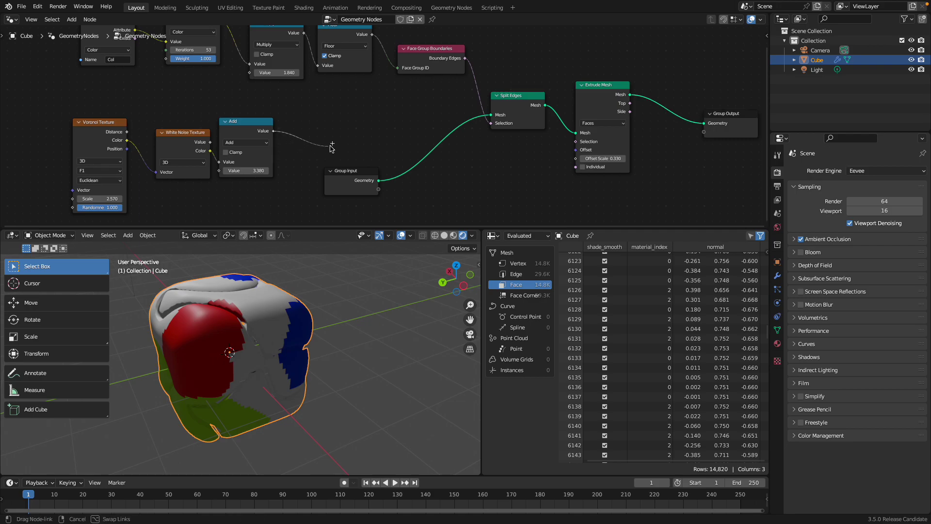
pyautogui.moveTo(491, 117); pyautogui.dragTo(490, 118)
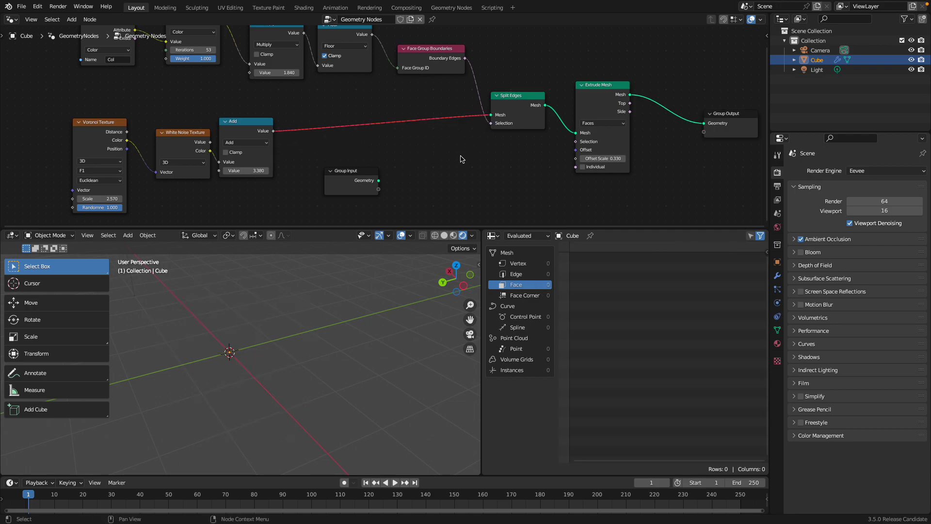
pyautogui.moveTo(274, 133); pyautogui.dragTo(375, 136)
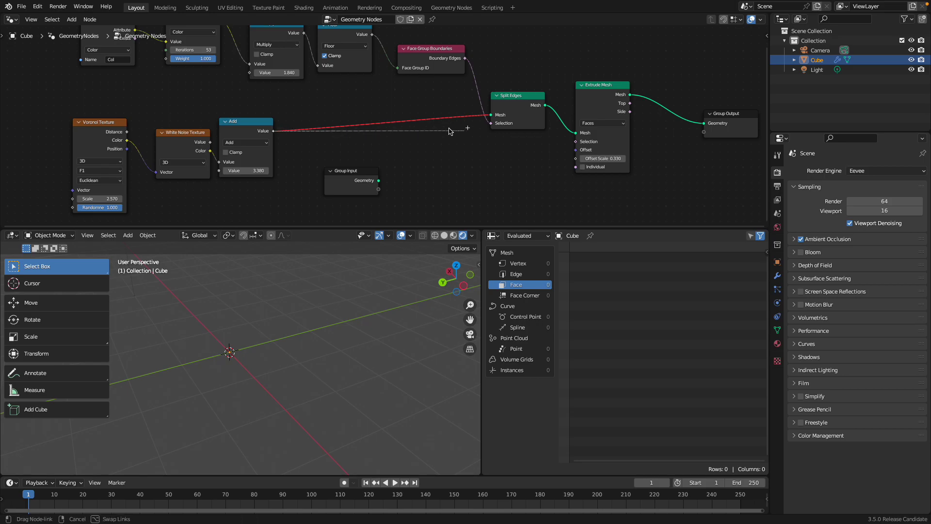
pyautogui.moveTo(405, 73); pyautogui.dragTo(406, 72)
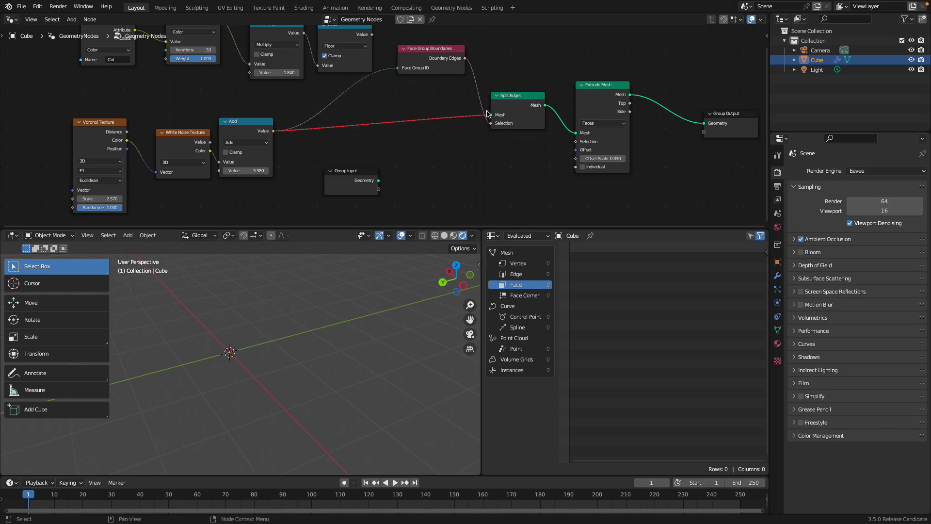
pyautogui.moveTo(379, 181); pyautogui.dragTo(491, 116)
pyautogui.moveTo(350, 170); pyautogui.dragTo(420, 134)
# Adjust the Voronoi Texture's Scale to 3.330 while checking the pattern on the cube.
pyautogui.moveTo(99, 199); pyautogui.dragTo(149, 198)
pyautogui.moveTo(243, 334); pyautogui.dragTo(301, 337, button='middle')
pyautogui.moveTo(107, 200); pyautogui.dragTo(102, 199)
pyautogui.moveTo(338, 364); pyautogui.dragTo(248, 361, button='middle')
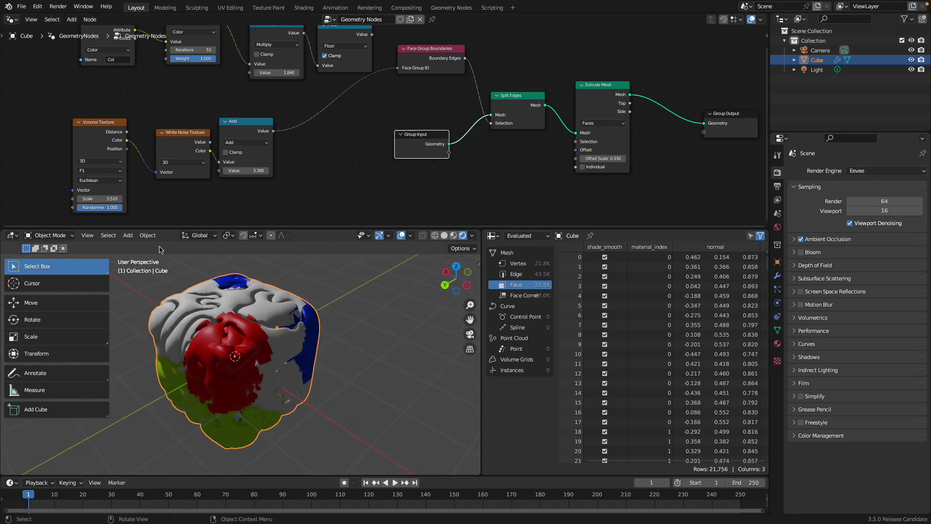
pyautogui.moveTo(100, 199); pyautogui.dragTo(93, 199)
pyautogui.moveTo(333, 315)
pyautogui.mouseDown(button='middle')
pyautogui.moveTo(281, 321)
pyautogui.moveTo(315, 318)
pyautogui.mouseUp(button='middle')
pyautogui.moveTo(258, 135); pyautogui.dragTo(293, 167, button='middle')
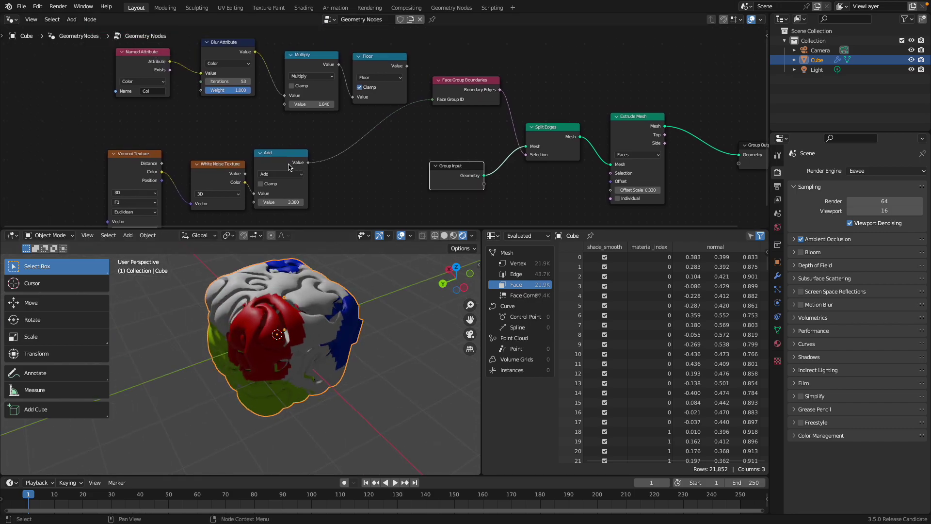
# Duplicate the Blur Attribute node into the lower chain and delete the Add node.
pyautogui.moveTo(293, 168); pyautogui.dragTo(303, 169)
pyautogui.moveTo(230, 54); pyautogui.dragTo(367, 175)
pyautogui.moveTo(367, 175); pyautogui.dragTo(370, 161, button='middle')
pyautogui.click(292, 148)
pyautogui.moveTo(308, 77); pyautogui.dragTo(300, 89, button='middle')
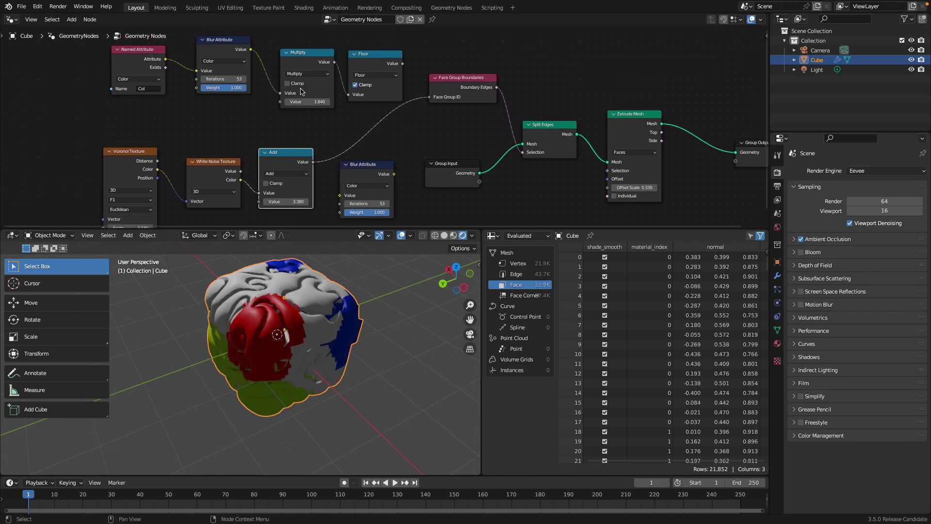
pyautogui.click(299, 62)
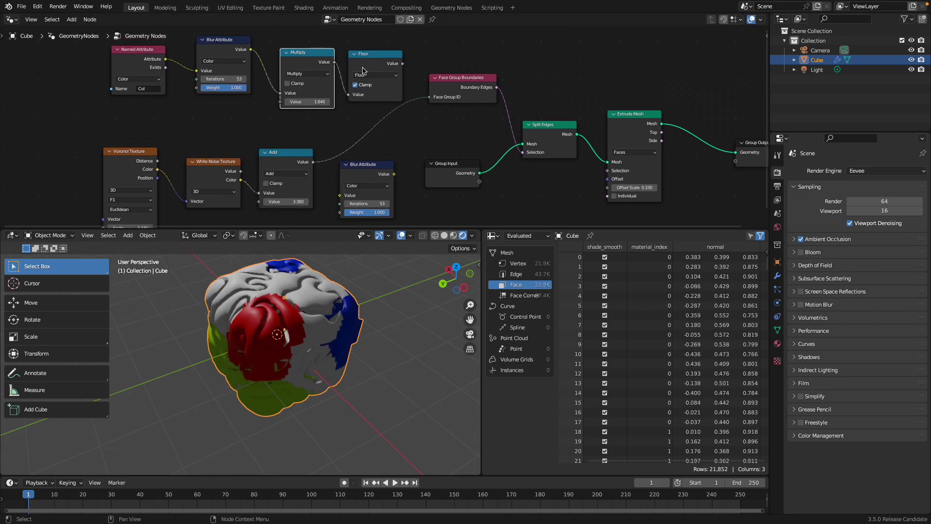
pyautogui.moveTo(360, 171); pyautogui.dragTo(380, 191)
pyautogui.click(292, 158)
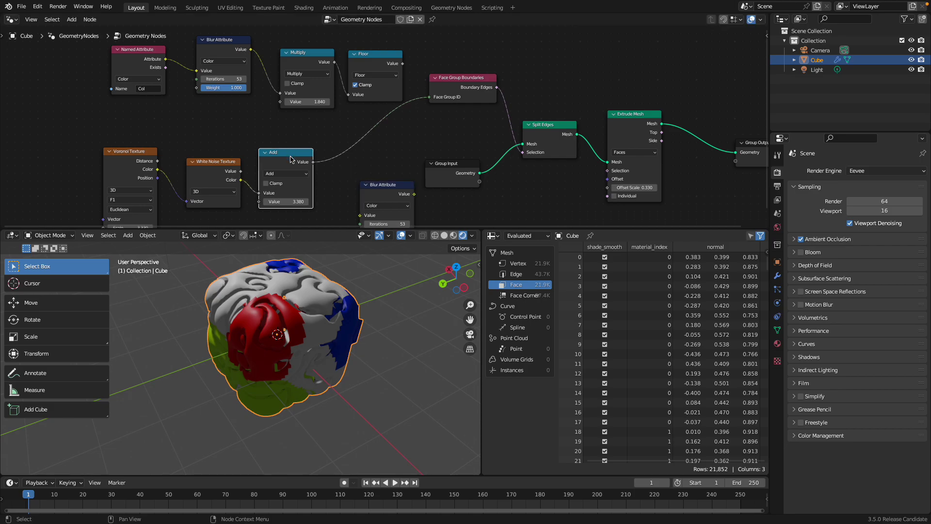
pyautogui.press('x')
# Duplicate the Multiply and Floor nodes together and place the copies in the lower chain.
pyautogui.click(301, 62)
pyautogui.keyDown('shift'); pyautogui.click(362, 63); pyautogui.keyUp('shift')
pyautogui.hotkey('shift', 'd')
pyautogui.click(346, 142)
# Arrange the lower Voronoi Texture, White Noise Texture and Blur Attribute nodes in order before the copied Multiply and Floor nodes.
pyautogui.moveTo(240, 171); pyautogui.dragTo(263, 171)
pyautogui.moveTo(385, 142); pyautogui.dragTo(360, 182)
pyautogui.moveTo(414, 160); pyautogui.dragTo(428, 112)
pyautogui.moveTo(386, 153); pyautogui.dragTo(266, 129)
pyautogui.moveTo(124, 122); pyautogui.dragTo(84, 115)
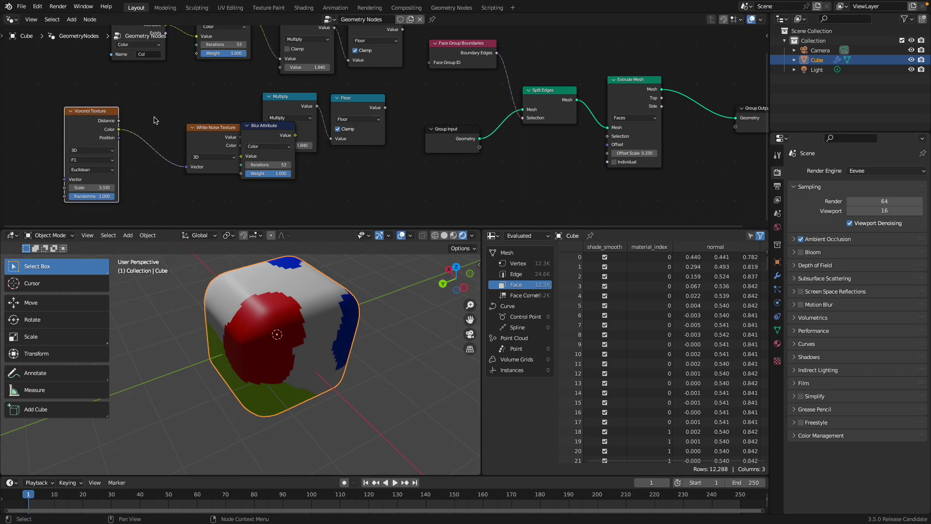
pyautogui.moveTo(211, 136); pyautogui.dragTo(164, 127)
pyautogui.moveTo(273, 137); pyautogui.dragTo(221, 135)
# Wire the lower chain from White Noise Color through Blur Attribute, Multiply and Floor into Face Group ID.
pyautogui.scroll(1, 190, 135)
pyautogui.scroll(1, 166, 134)
pyautogui.rightClick(209, 134)
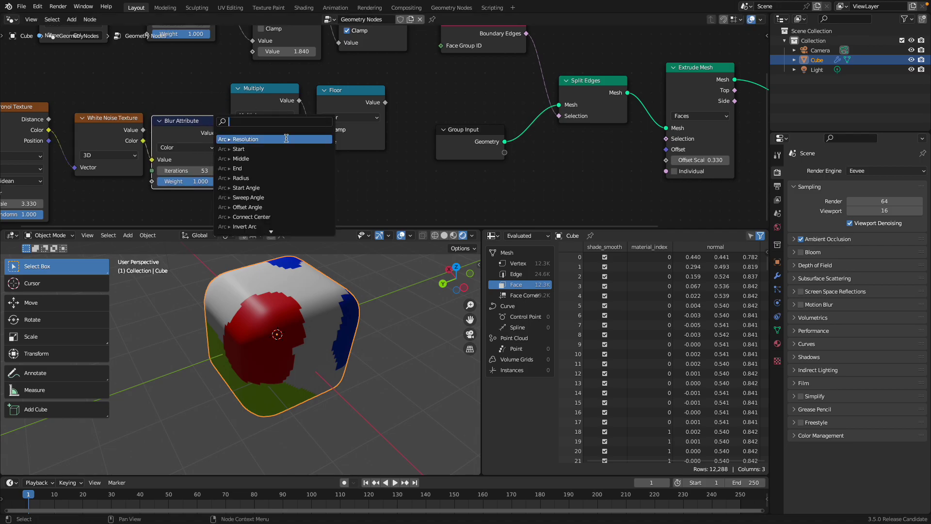
pyautogui.moveTo(383, 111); pyautogui.dragTo(360, 143, button='middle')
pyautogui.moveTo(362, 135); pyautogui.dragTo(421, 79)
# Set the Voronoi Texture's Scale to 1.490 and the lower Blur Attribute's Iterations to 3.
pyautogui.hscroll(-5, 78, 216)
pyautogui.keyDown('shift'); pyautogui.moveTo(79, 215); pyautogui.dragTo(36, 215); pyautogui.keyUp('shift')
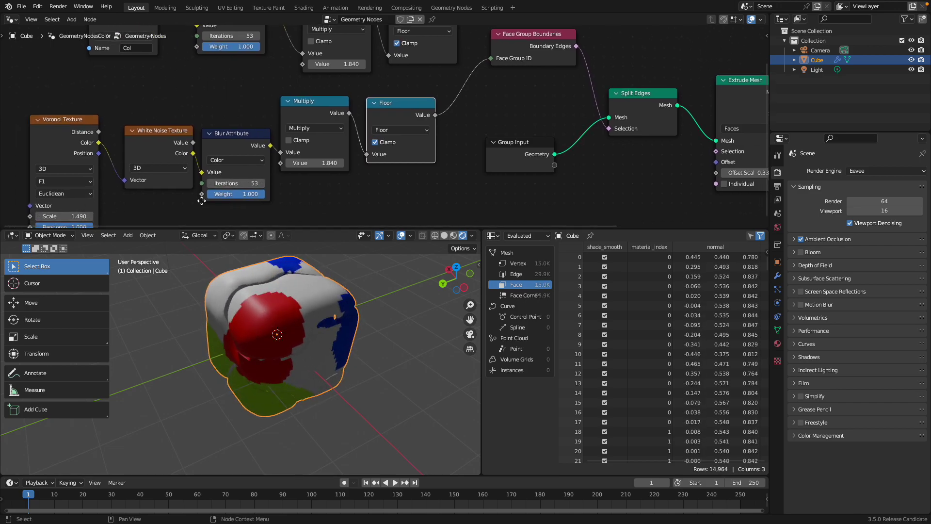
pyautogui.moveTo(198, 202); pyautogui.dragTo(203, 198, button='middle')
pyautogui.moveTo(164, 133); pyautogui.dragTo(146, 123)
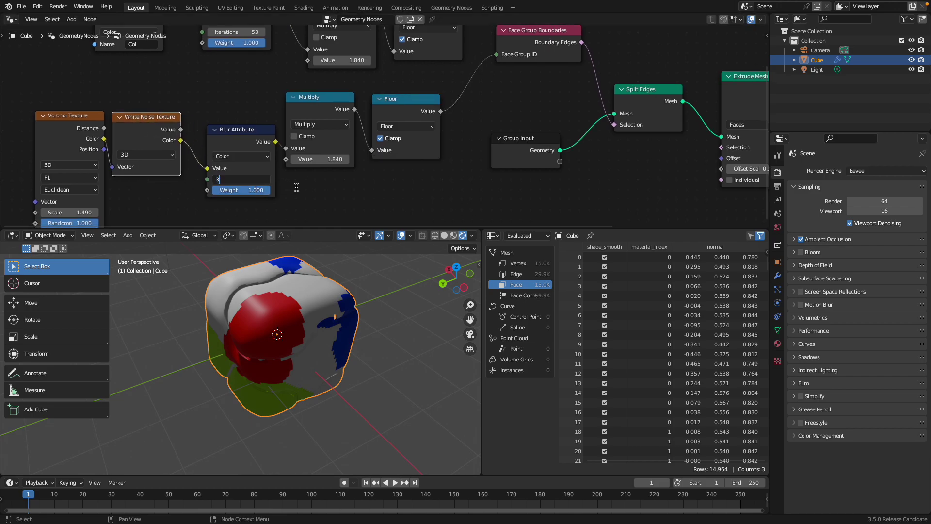
pyautogui.press('Return')
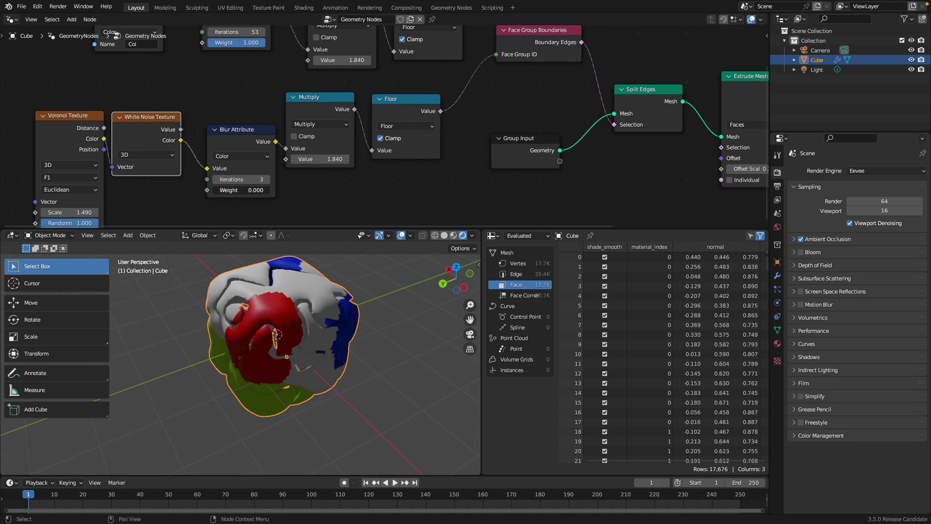
# Set the Voronoi Scale to 1.470 and the lower Multiply value to 7.480, and turn off Clamp on the lower Floor node.
pyautogui.moveTo(70, 214); pyautogui.dragTo(69, 214)
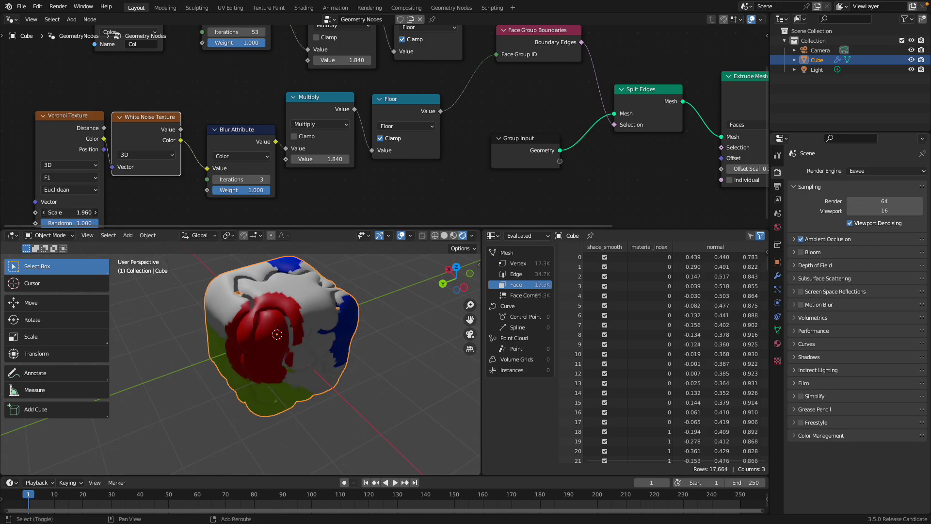
pyautogui.moveTo(320, 159)
pyautogui.mouseDown()
pyautogui.moveTo(347, 159)
pyautogui.moveTo(330, 165)
pyautogui.mouseUp()
pyautogui.click(380, 139)
pyautogui.moveTo(316, 320); pyautogui.dragTo(335, 345, button='middle')
pyautogui.click(368, 334)
pyautogui.click(300, 335)
# Add a Mirror modifier to the cube on the X axis with Bisect X and Flip X enabled.
pyautogui.click(779, 275)
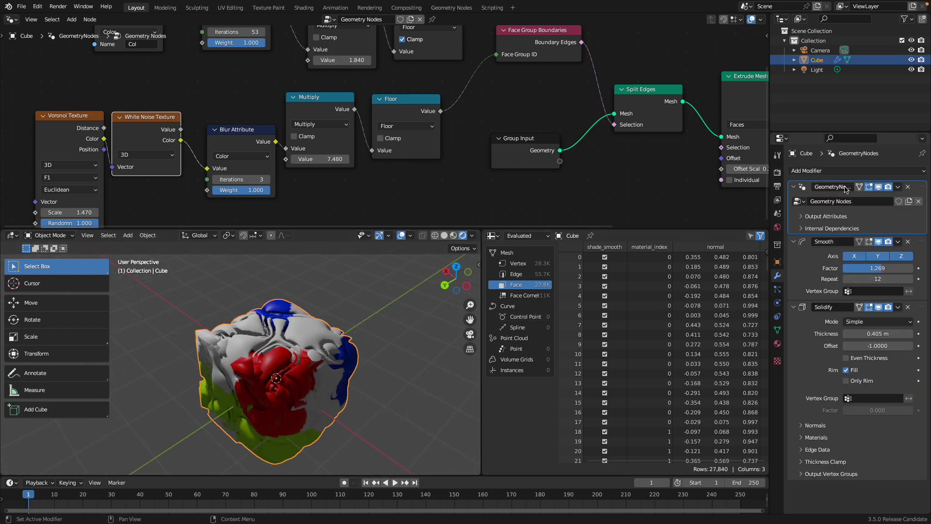
pyautogui.click(848, 173)
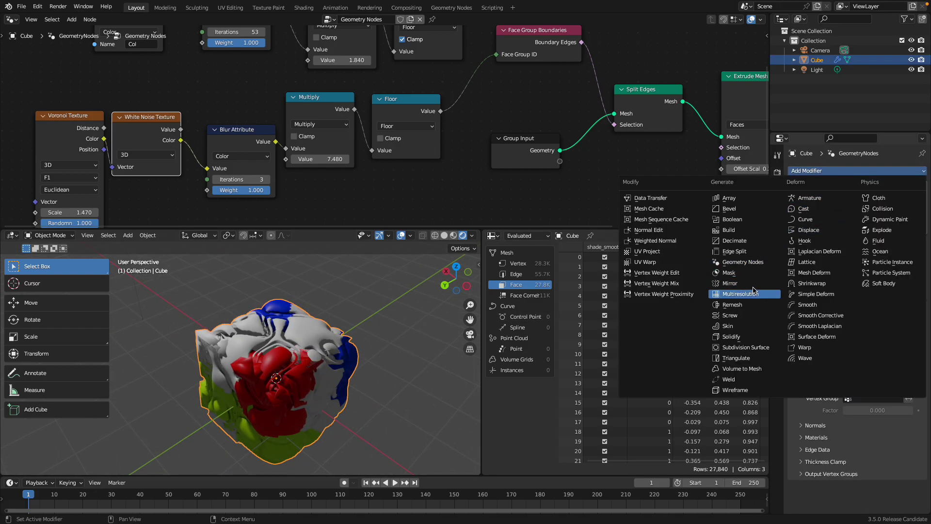
pyautogui.click(730, 284)
pyautogui.moveTo(349, 349); pyautogui.dragTo(364, 354, button='middle')
pyautogui.scroll(-1, 827, 471)
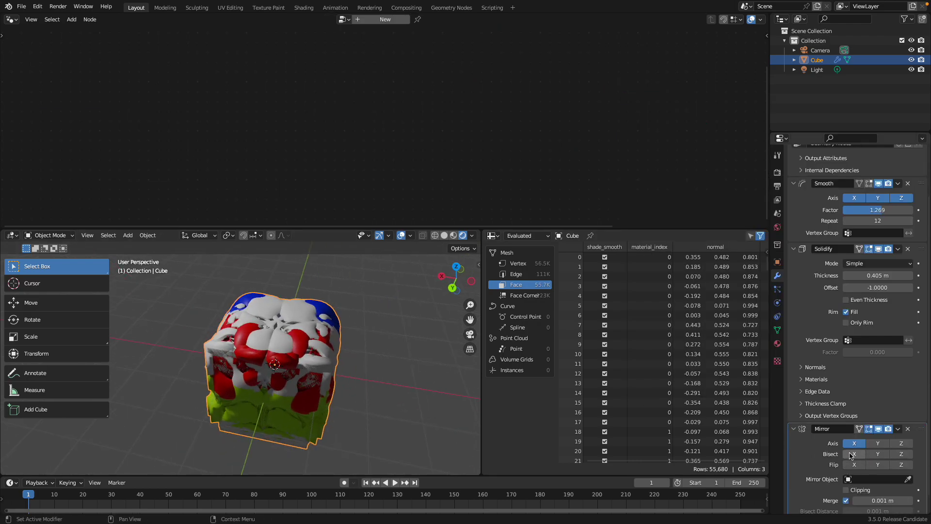
pyautogui.click(855, 454)
pyautogui.click(855, 465)
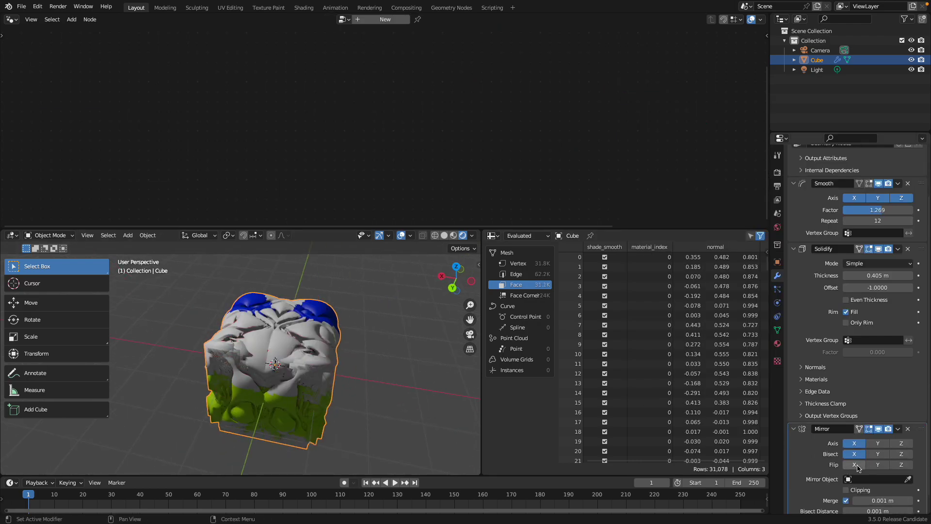
# Enlarge the 3D viewport and examine the mirrored cube from the front and sides.
pyautogui.moveTo(354, 315); pyautogui.dragTo(368, 239, button='middle')
pyautogui.moveTo(353, 228); pyautogui.dragTo(353, 144)
pyautogui.moveTo(359, 252); pyautogui.dragTo(291, 289, button='middle')
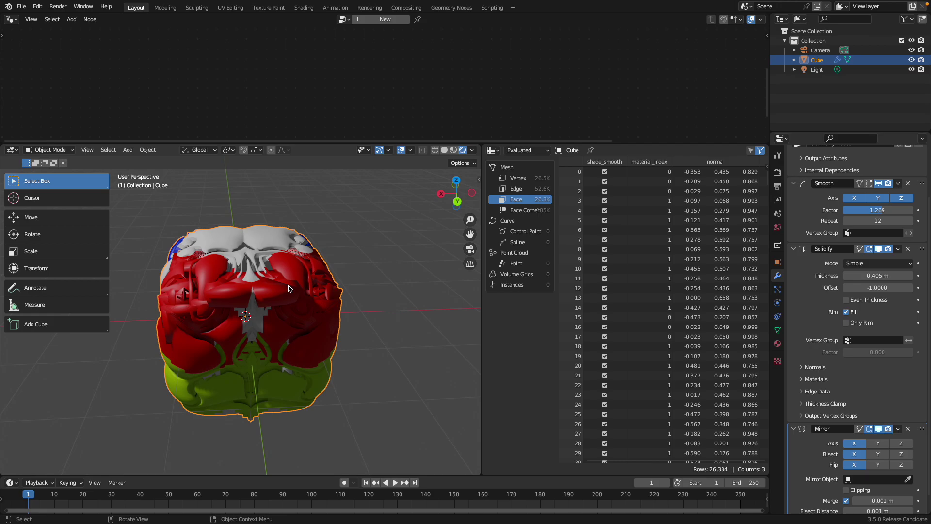
pyautogui.moveTo(288, 289); pyautogui.dragTo(314, 299, button='middle')
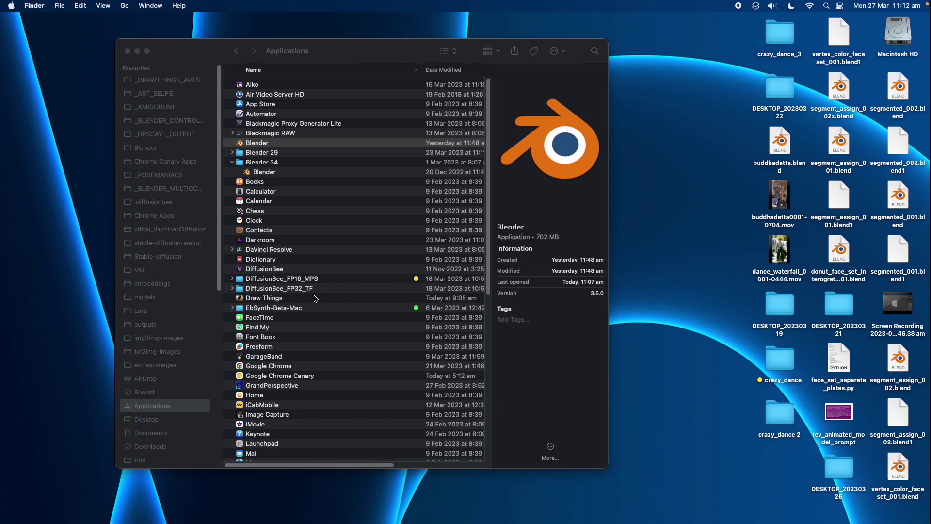
# Switch to the web browser and go from the Face Group Boundaries manual page to the "Access Face Set color in bpy" question.
pyautogui.click(241, 508)
pyautogui.scroll(10, 555, 243)
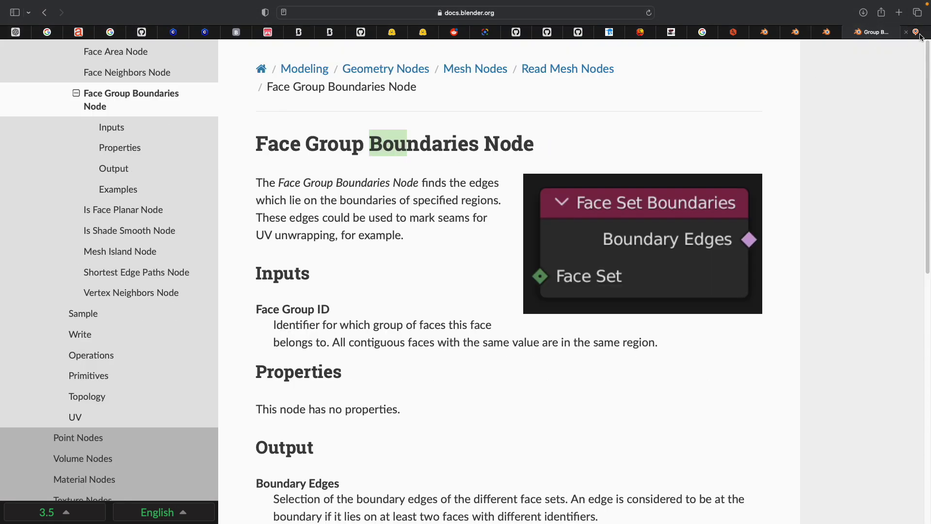
pyautogui.click(916, 33)
pyautogui.scroll(3, 751, 163)
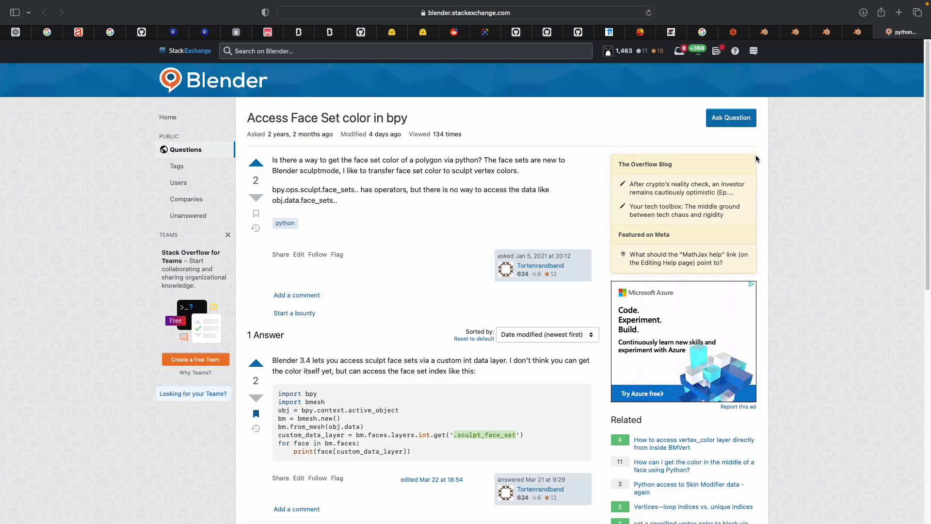